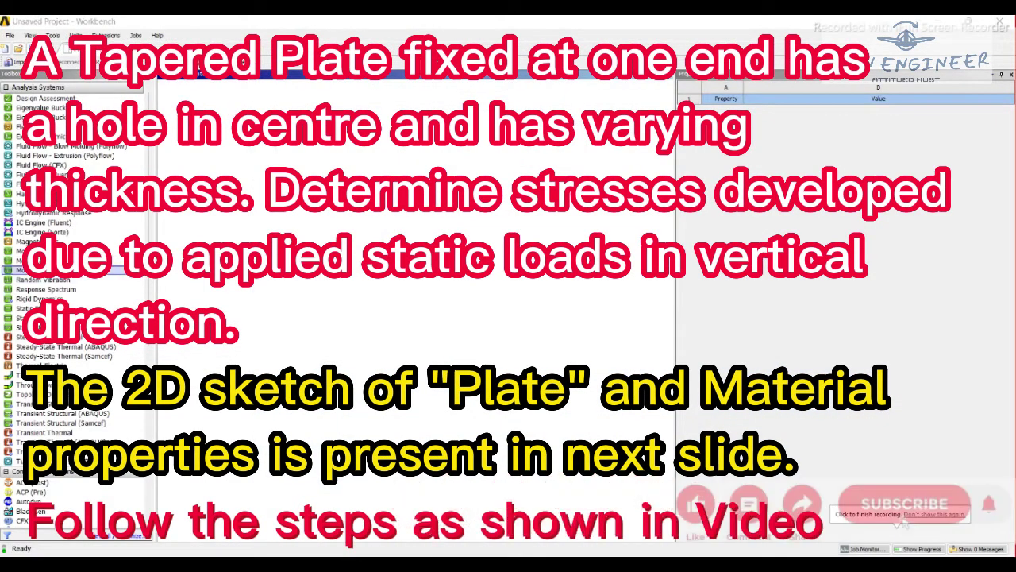
# - Add a Static Structural analysis system to the empty project schematic
pyautogui.moveTo(39, 308); pyautogui.dragTo(220, 129)
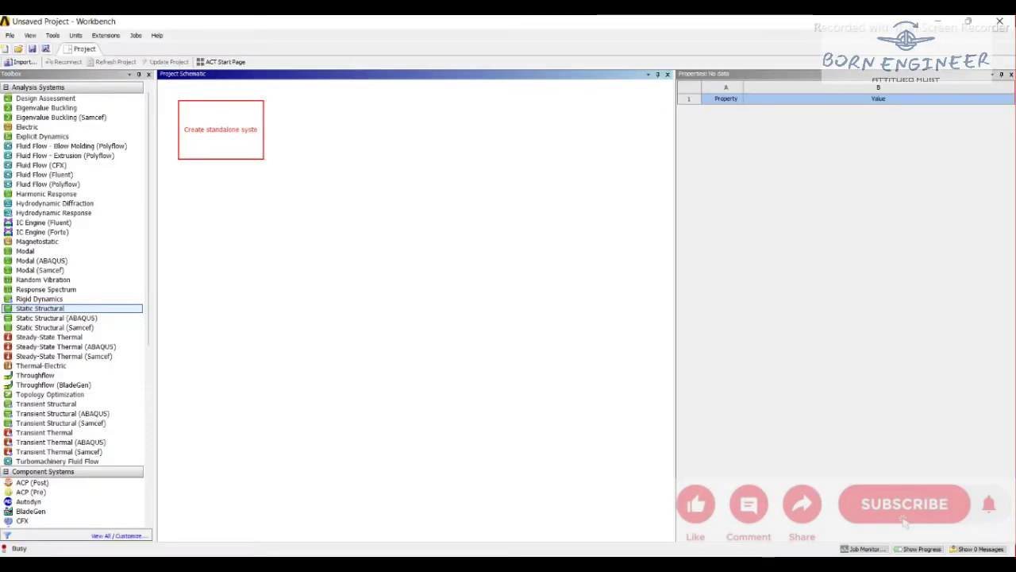
# - Select the new system's Geometry cell and bring up its geometry creation options
pyautogui.click(216, 142)
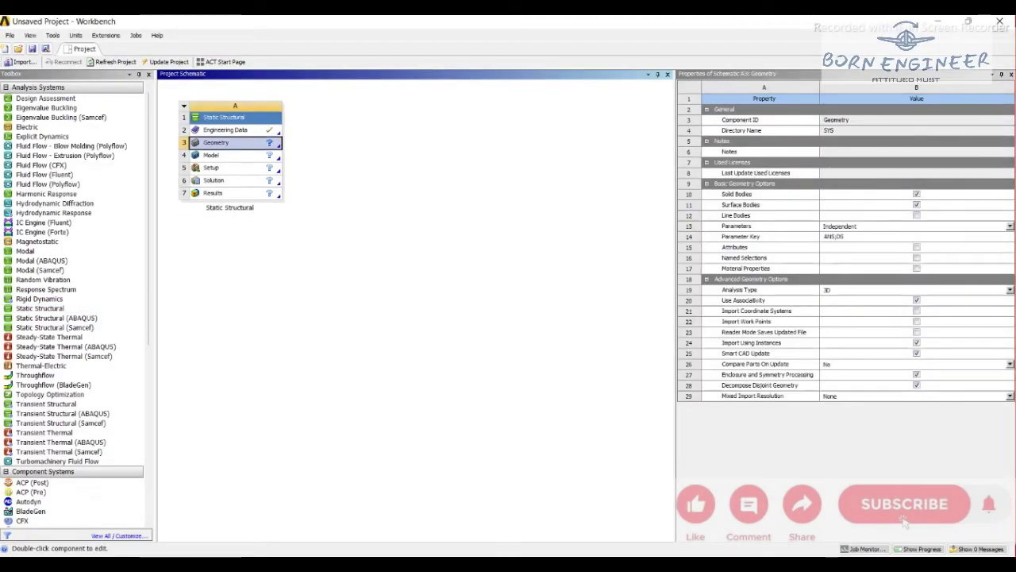
pyautogui.rightClick(256, 143)
pyautogui.press('Escape')
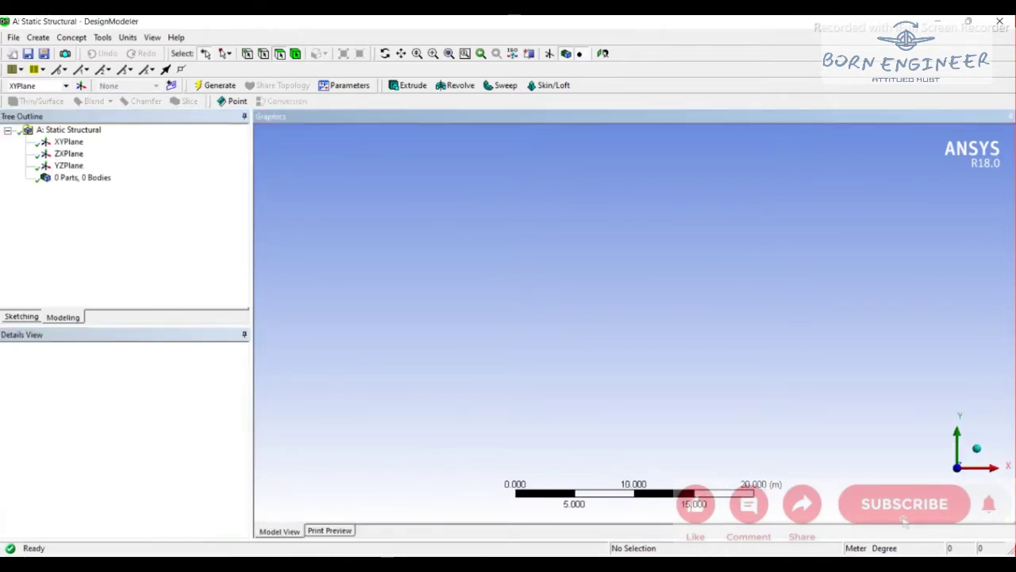
# - Set the model units to millimetres and start sketching on the XY plane
pyautogui.click(128, 37)
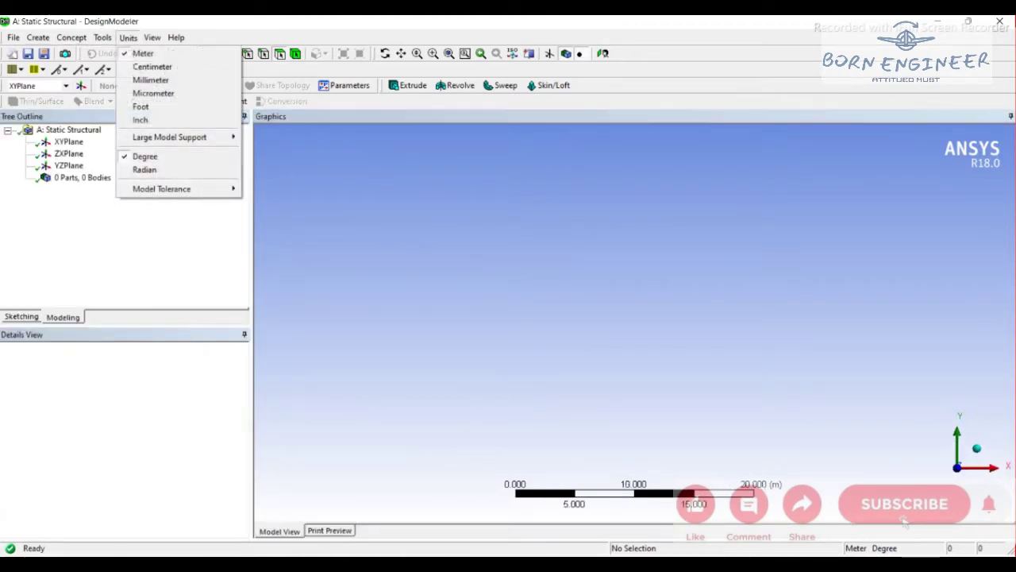
pyautogui.click(151, 79)
pyautogui.click(69, 141)
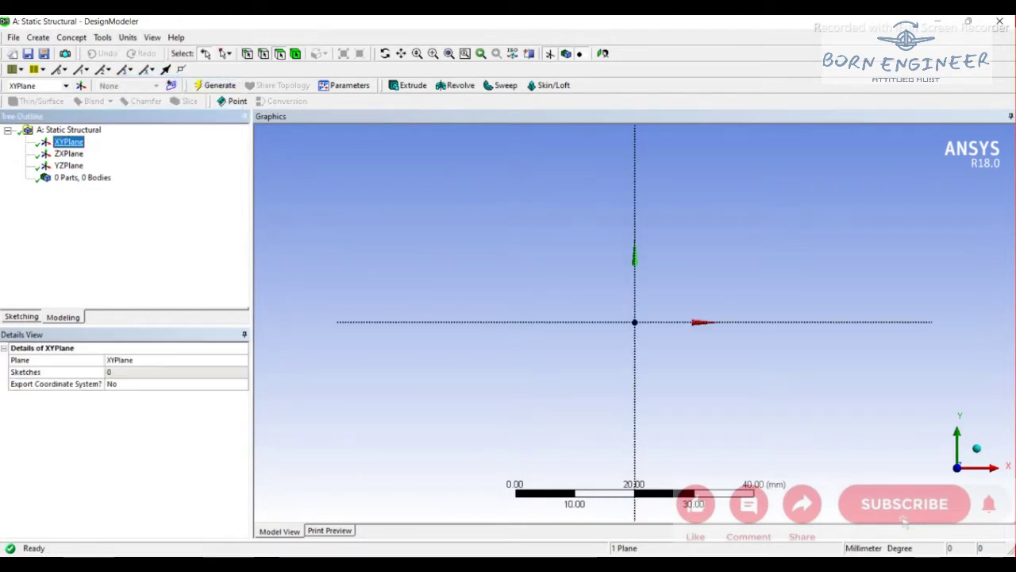
pyautogui.click(22, 316)
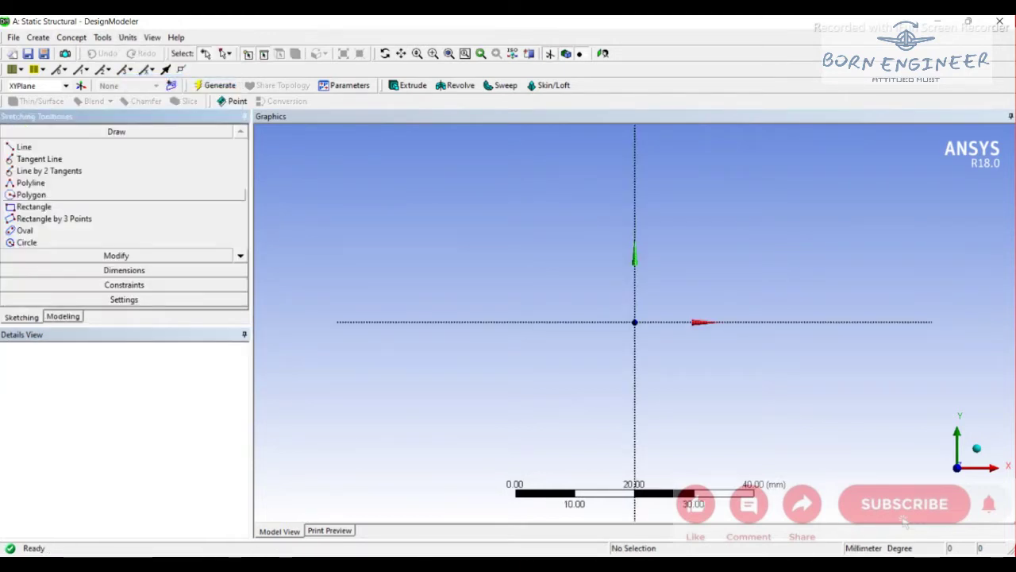
# - Draw a closed four-corner tapered polyline outline with its base on the x-axis
pyautogui.click(31, 183)
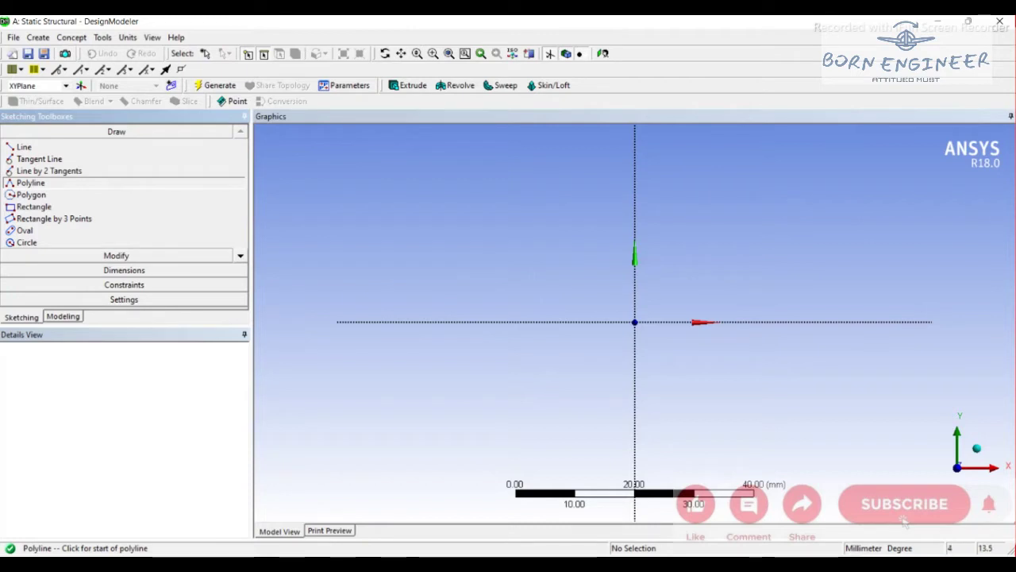
pyautogui.click(658, 241)
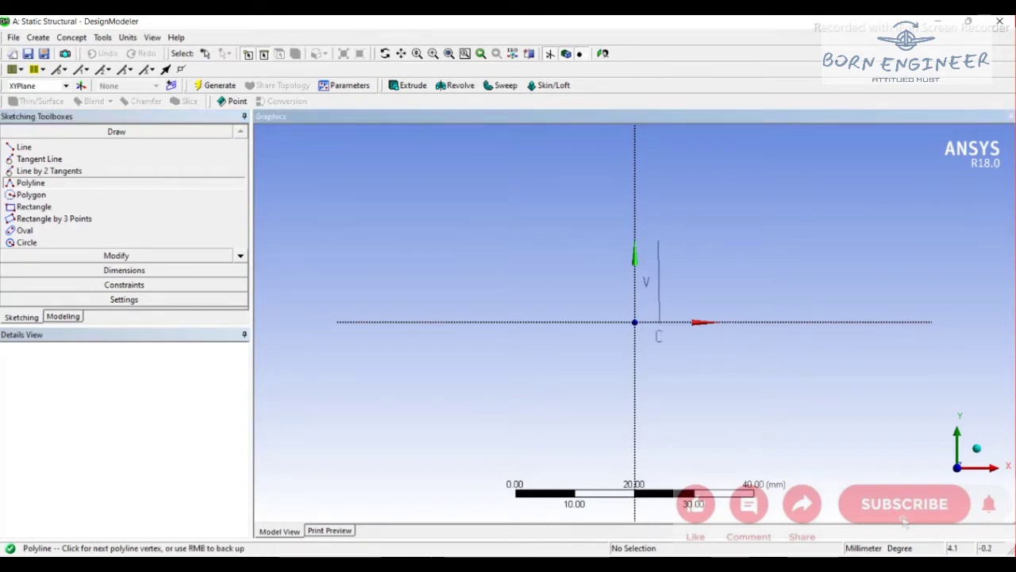
pyautogui.click(658, 321)
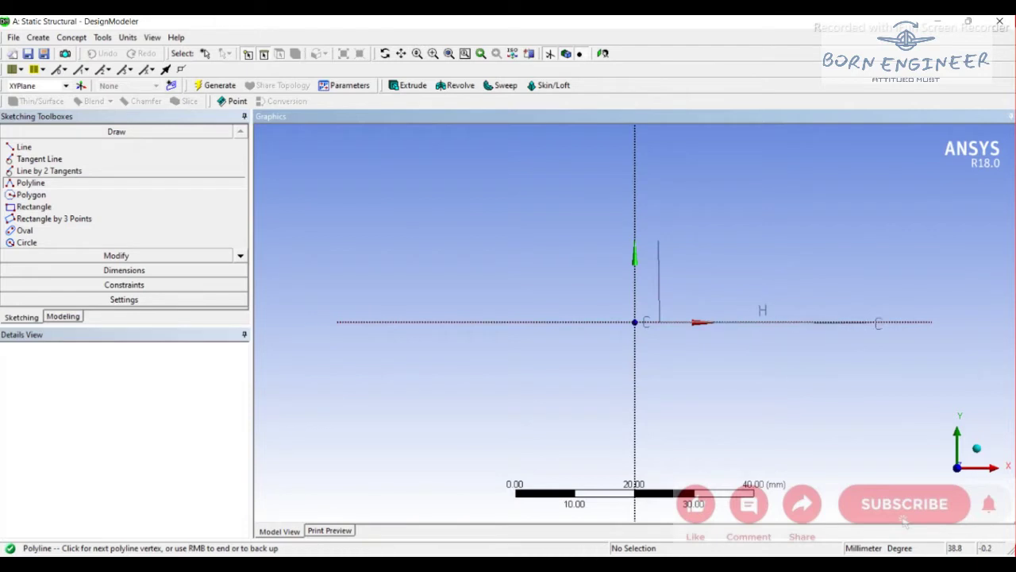
pyautogui.click(866, 322)
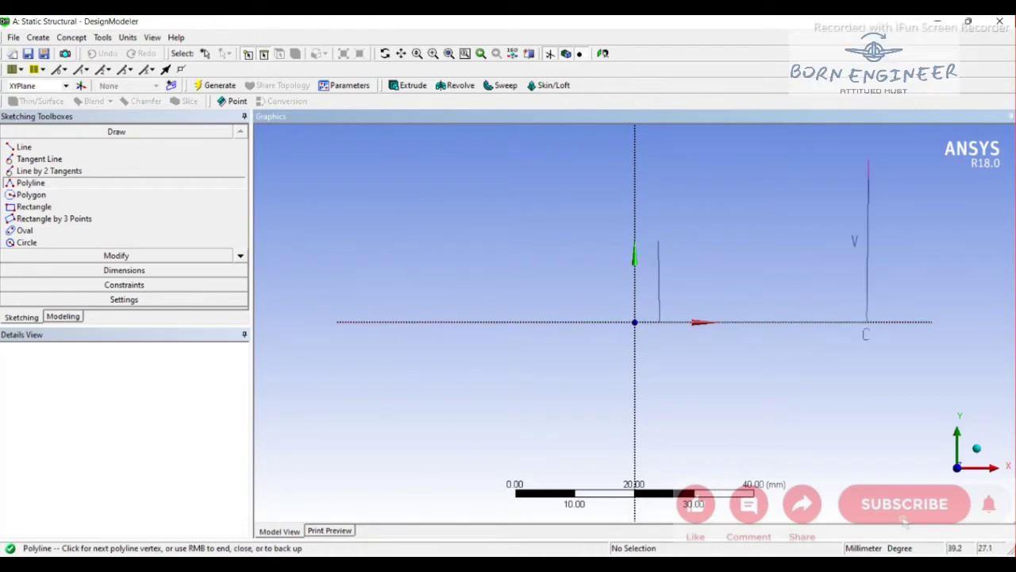
pyautogui.click(867, 163)
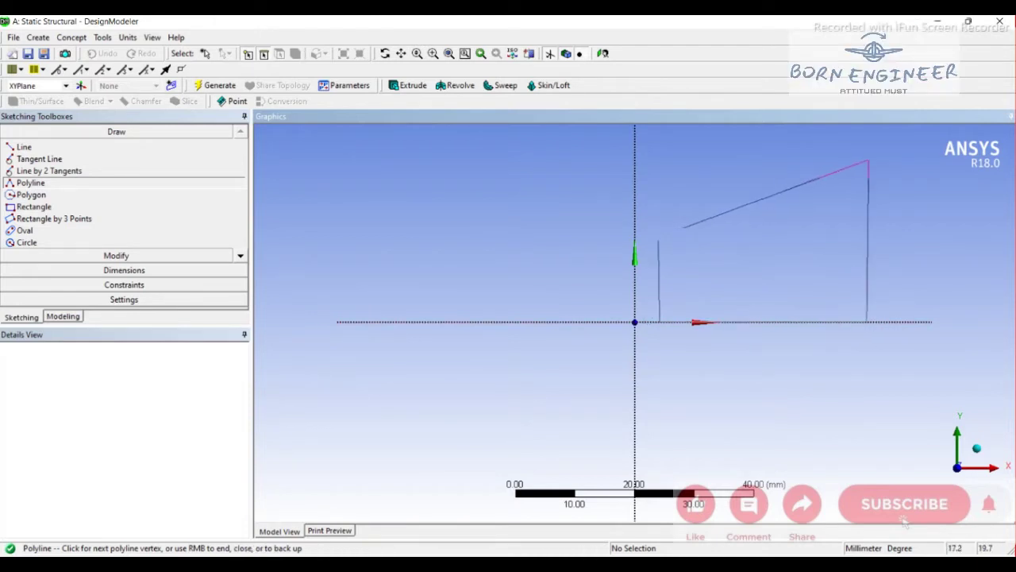
pyautogui.rightClick(662, 240)
pyautogui.click(698, 260)
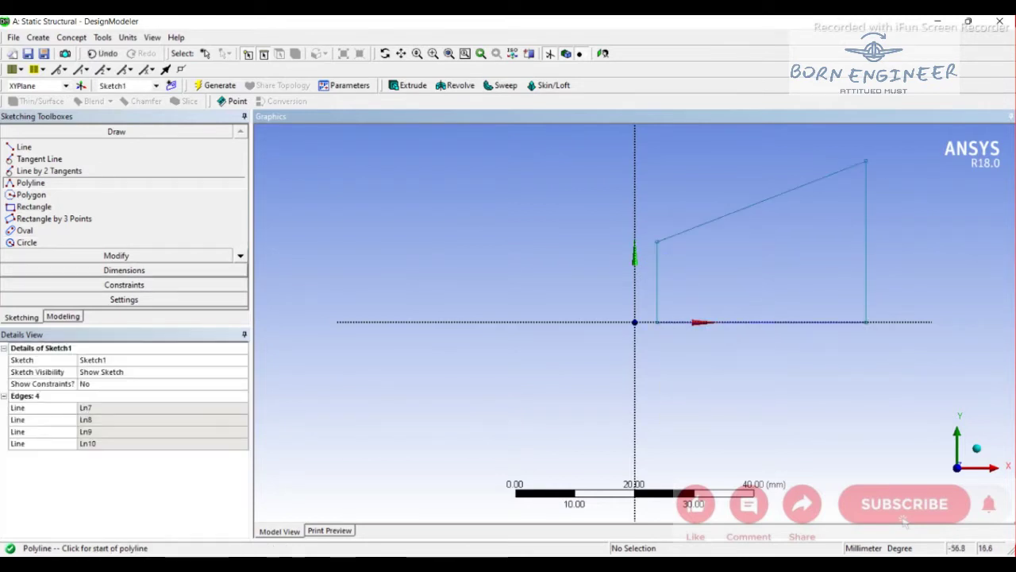
pyautogui.click(124, 270)
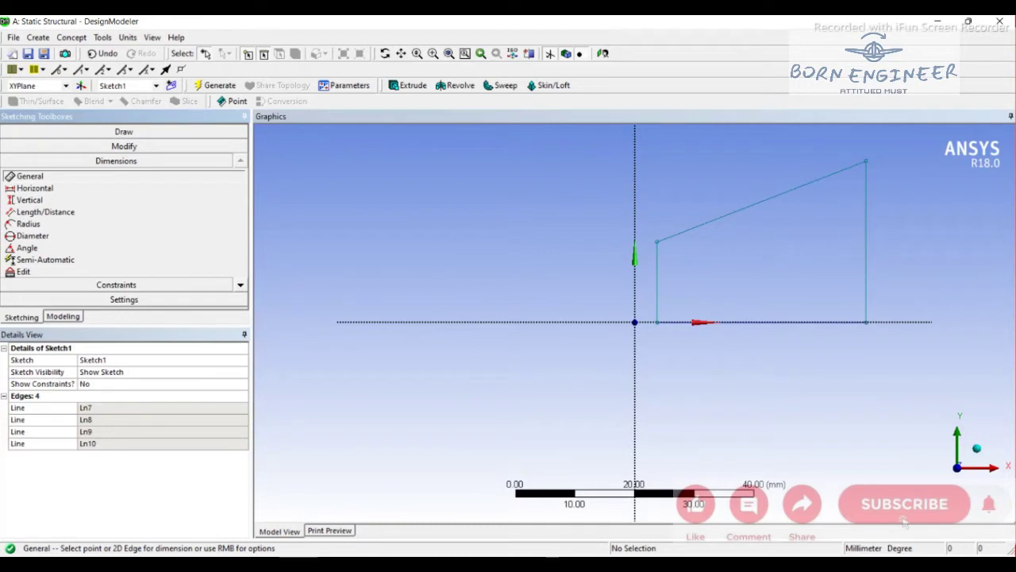
# - Dimension the base (H1), left edge (V2) and right edge (V3) of the outline
pyautogui.click(762, 322)
pyautogui.click(798, 357)
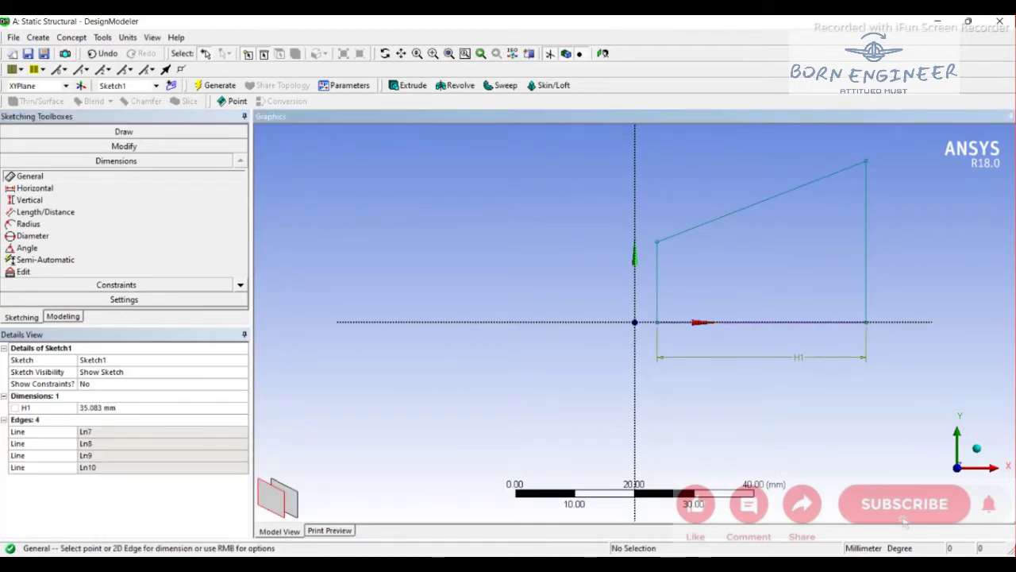
pyautogui.click(656, 240)
pyautogui.click(657, 321)
pyautogui.click(624, 279)
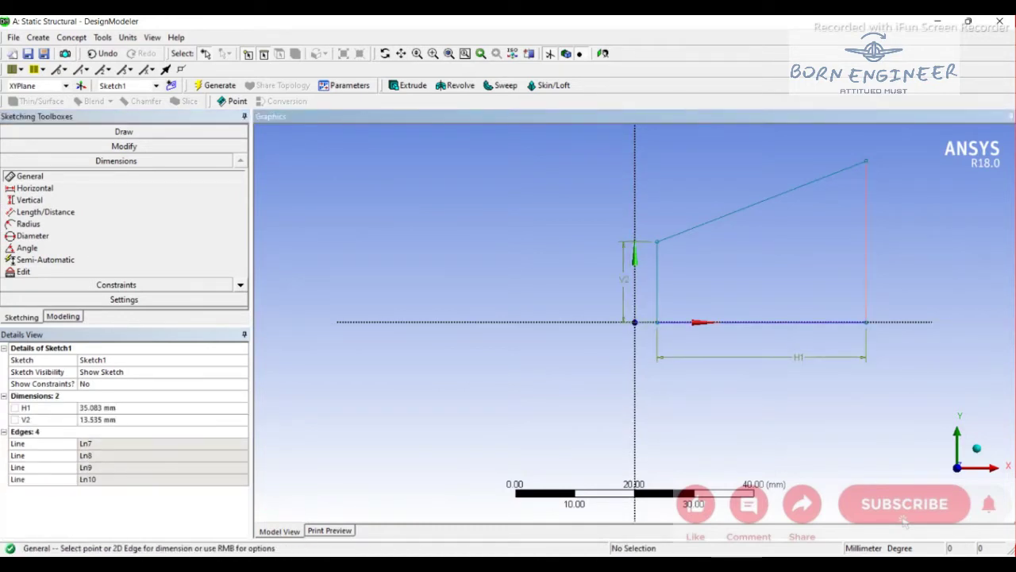
pyautogui.click(866, 238)
pyautogui.click(882, 266)
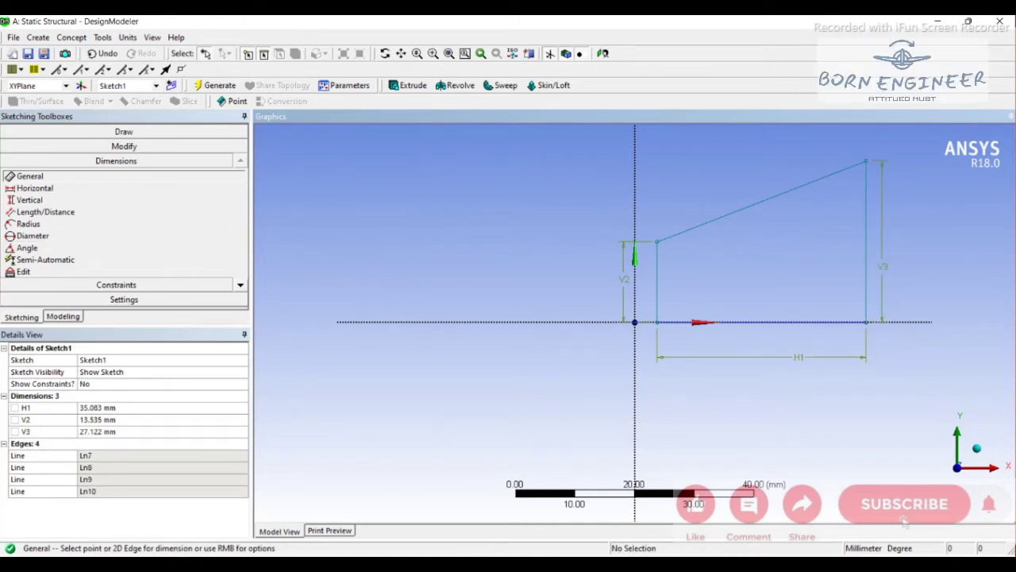
# - Set the sketch dimensions to V3 20 mm, V2 10 mm and H1 100 mm
pyautogui.click(110, 430)
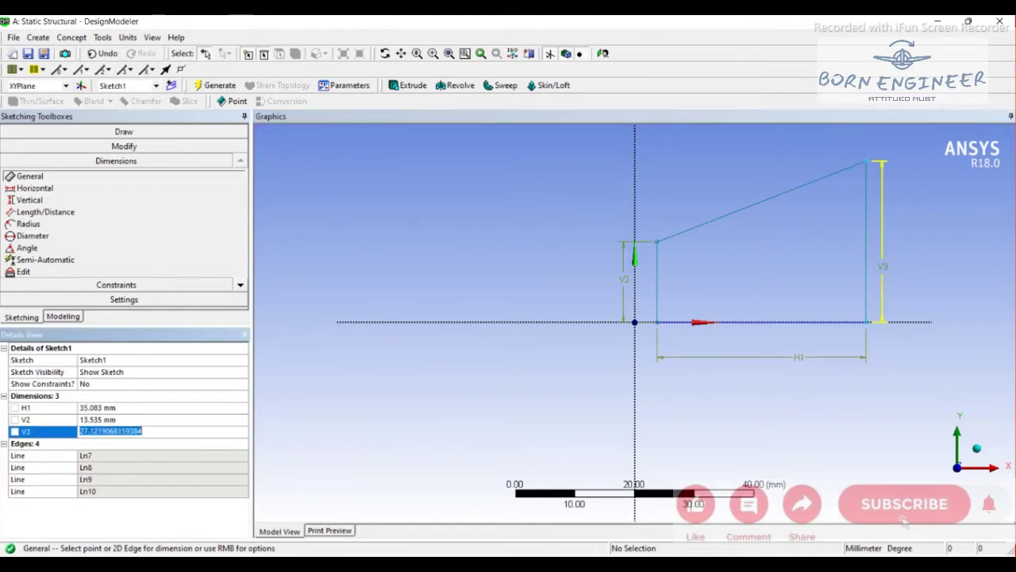
pyautogui.press('BackSpace')
pyautogui.write('20')
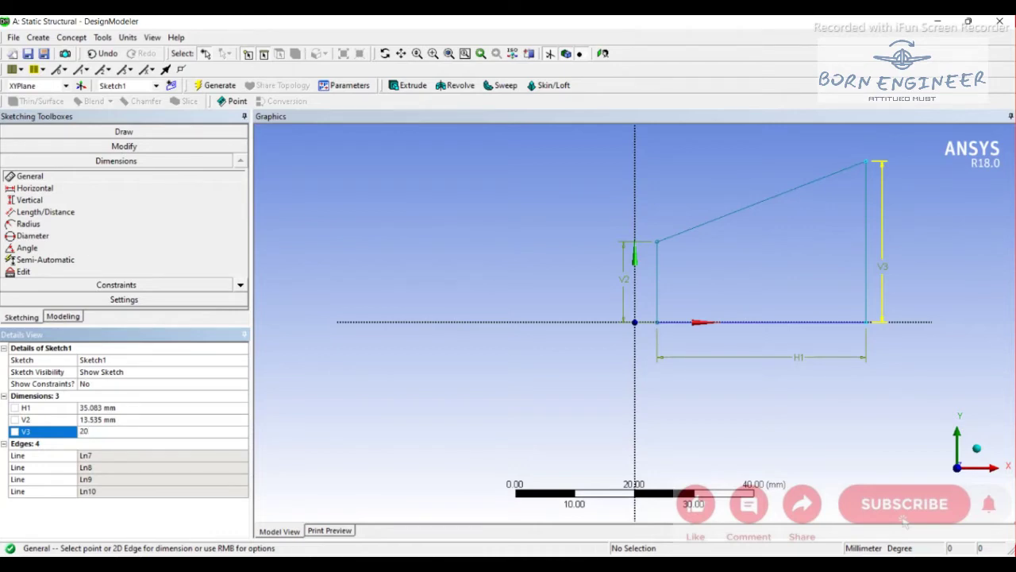
pyautogui.press('Return')
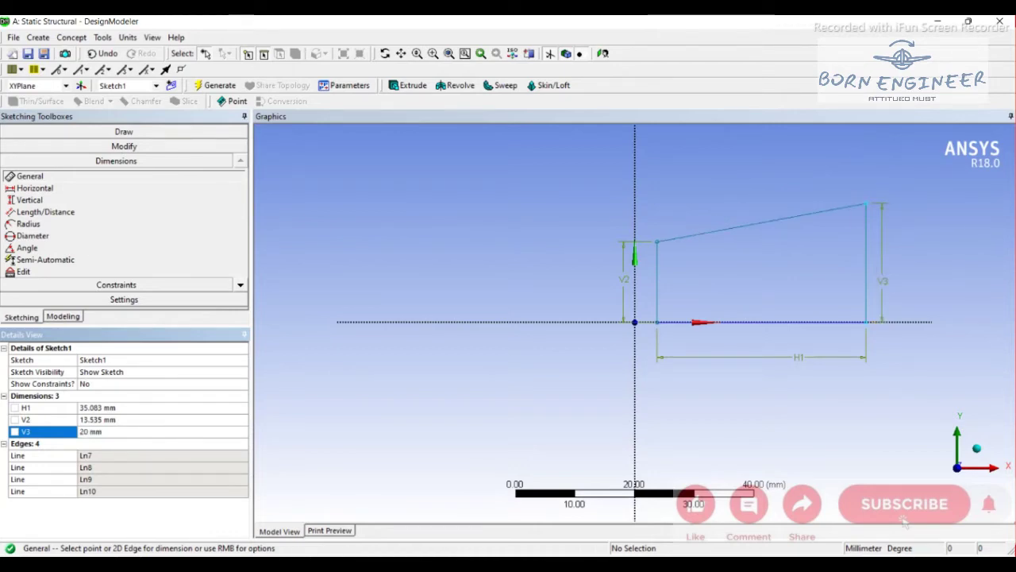
pyautogui.click(109, 419)
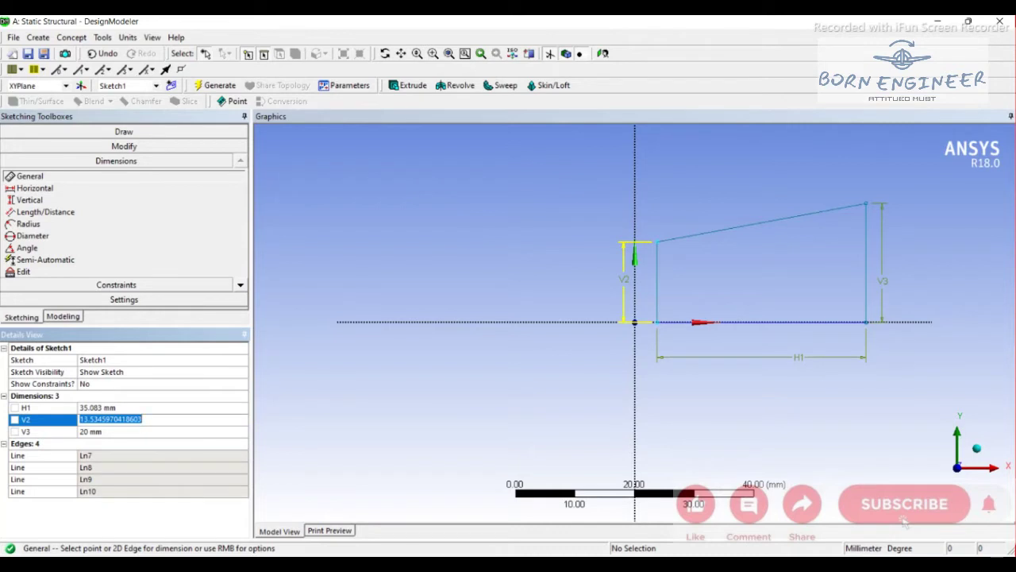
pyautogui.write('10')
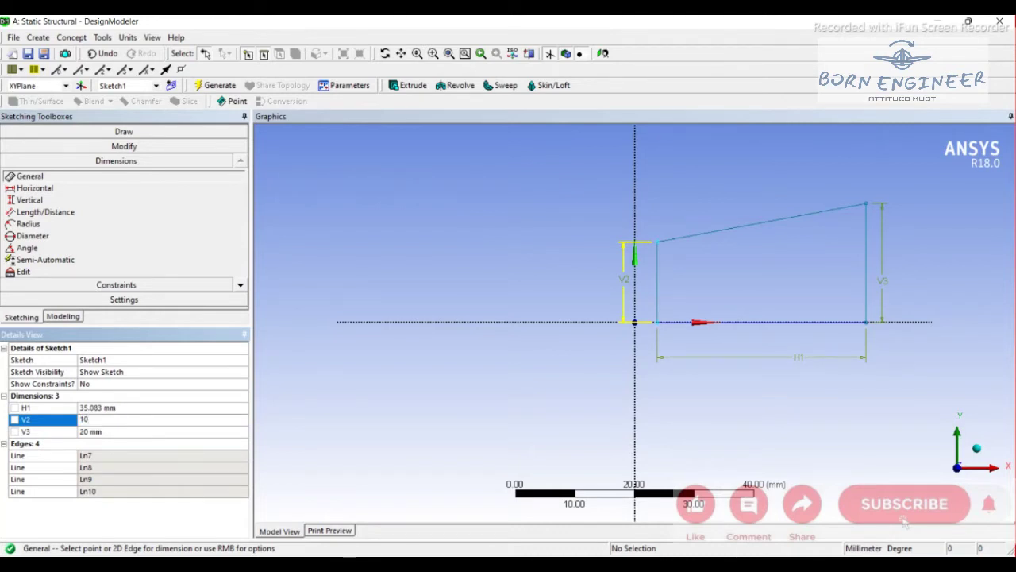
pyautogui.press('Return')
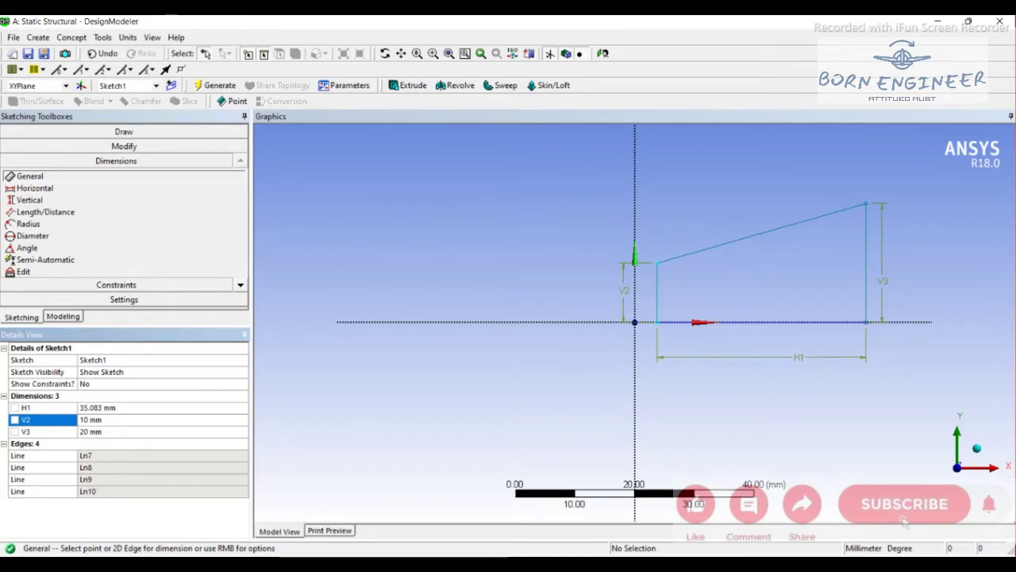
pyautogui.click(112, 407)
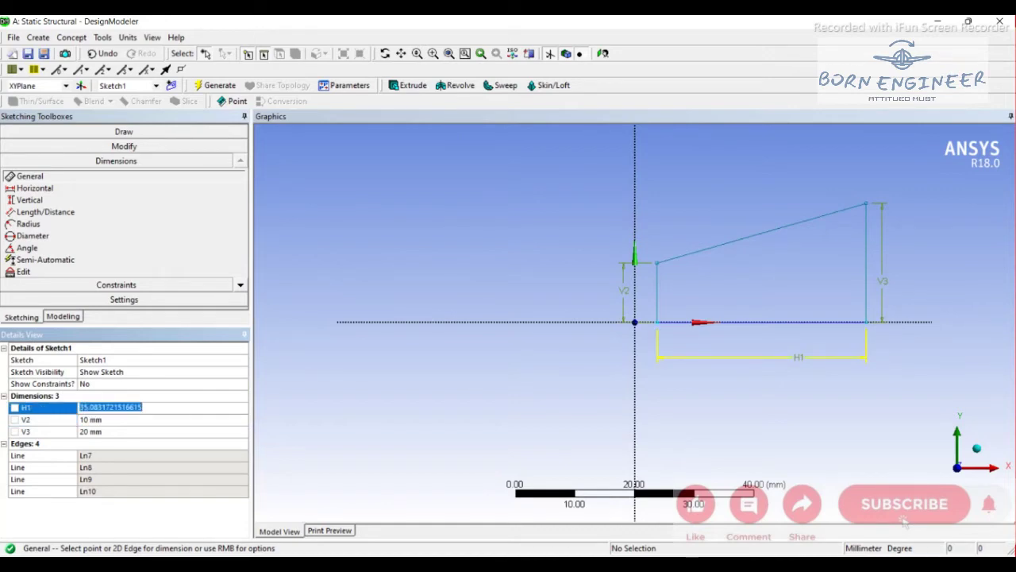
pyautogui.write('100')
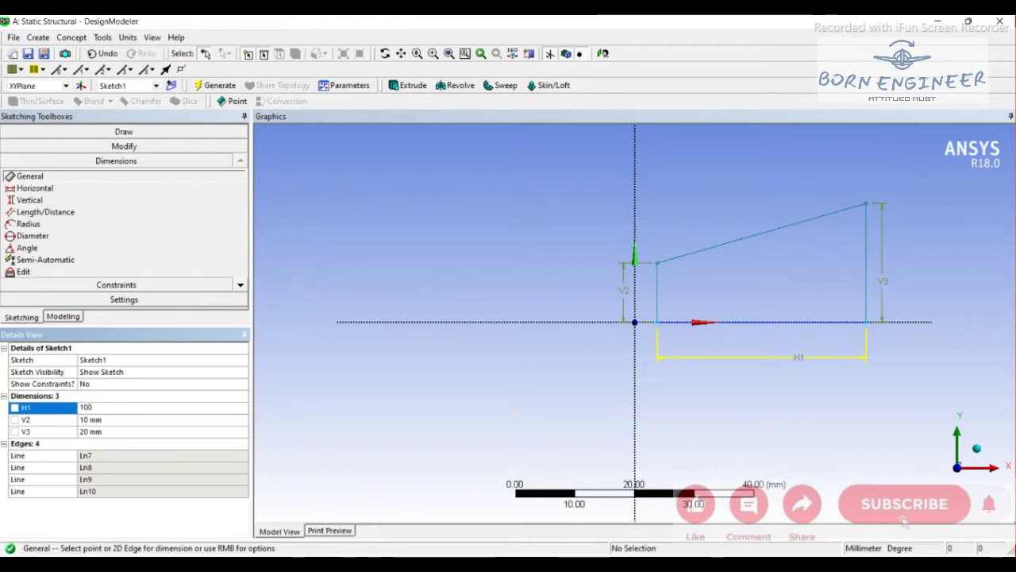
pyautogui.press('Return')
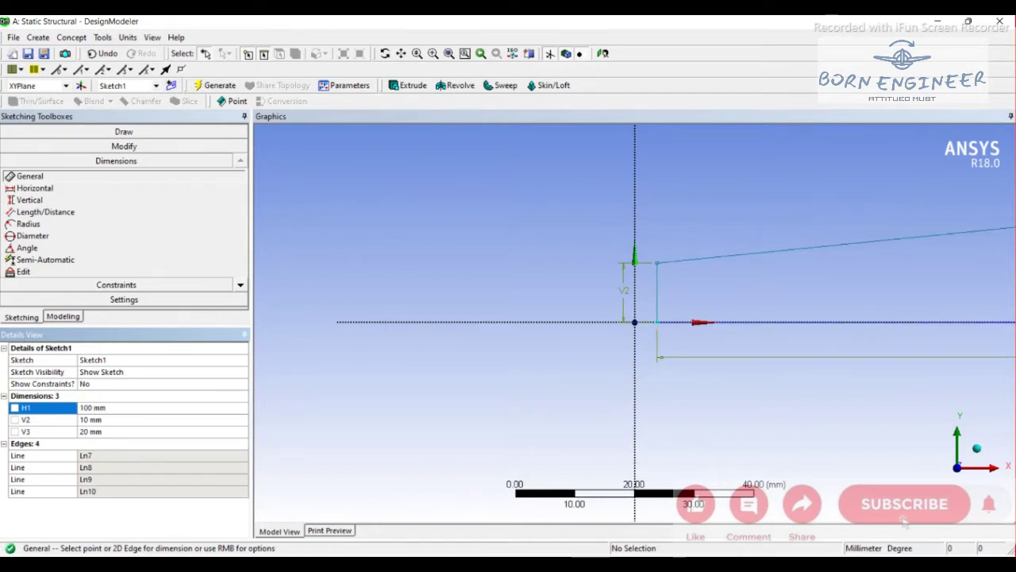
pyautogui.scroll(-2, 635, 322)
pyautogui.scroll(-2, 635, 321)
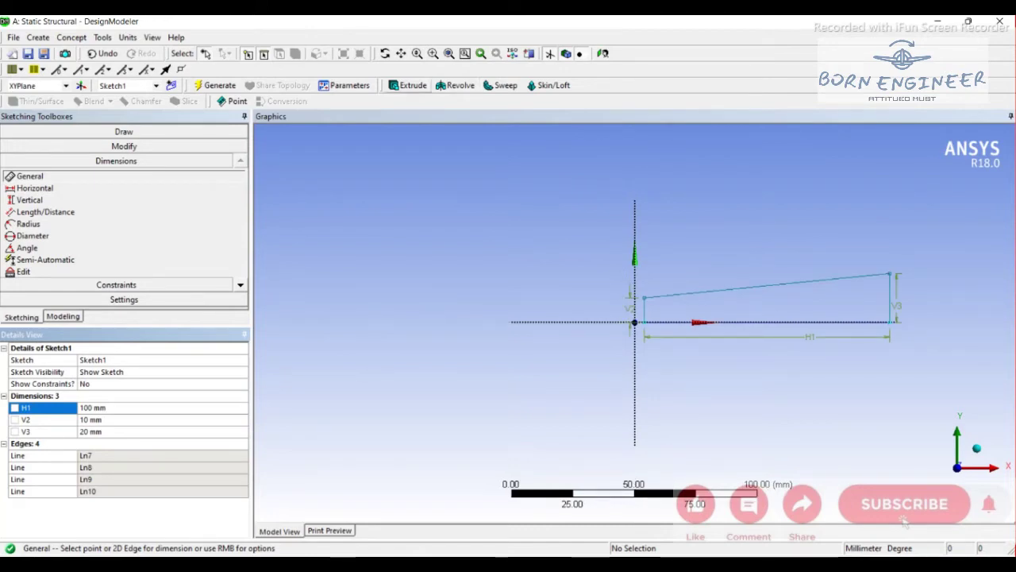
pyautogui.click(409, 85)
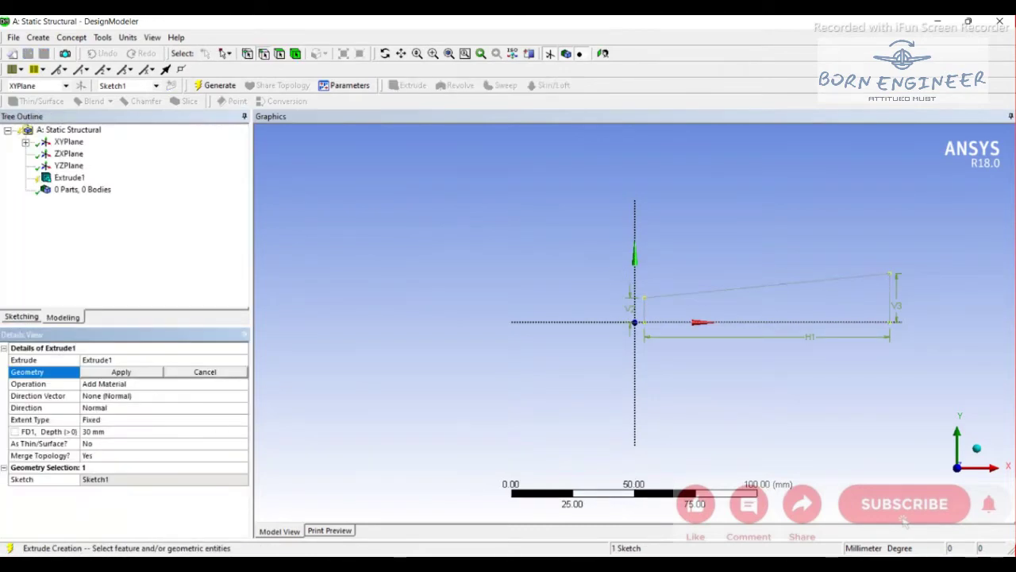
# - Extrude Sketch1 to a 100 mm depth and generate the solid plate
pyautogui.click(121, 372)
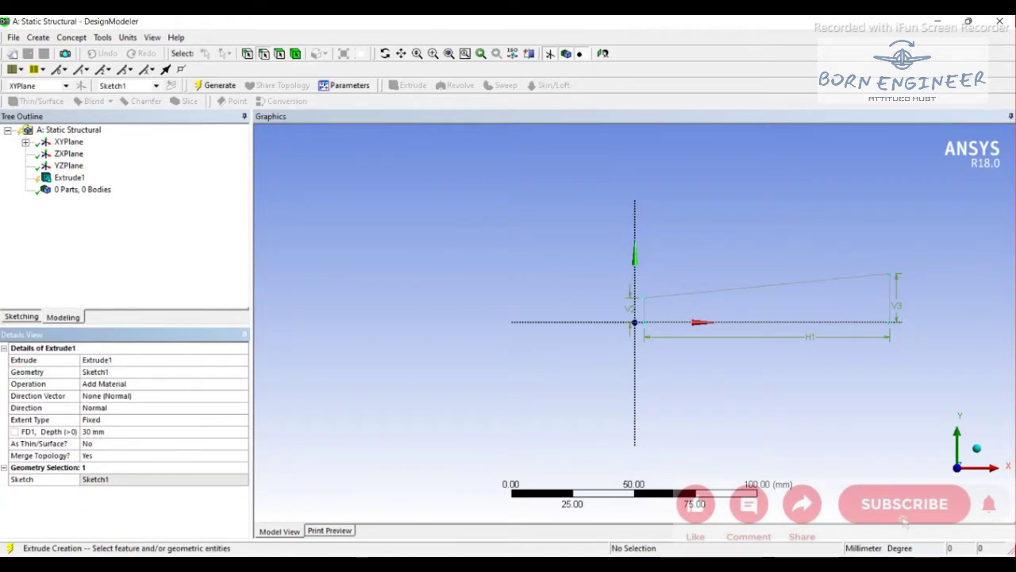
pyautogui.click(96, 431)
pyautogui.write('100')
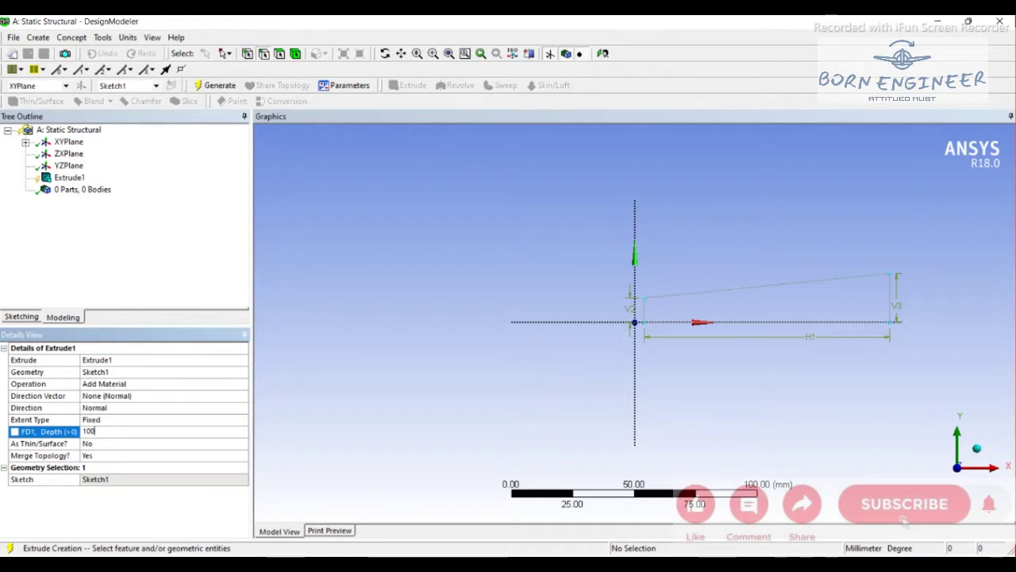
pyautogui.press('Return')
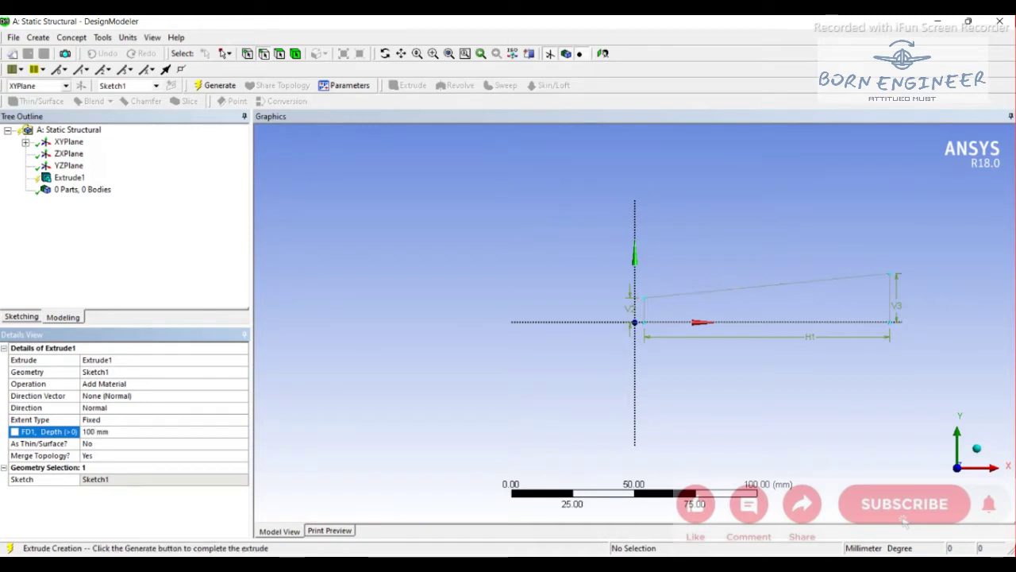
pyautogui.press('F5')
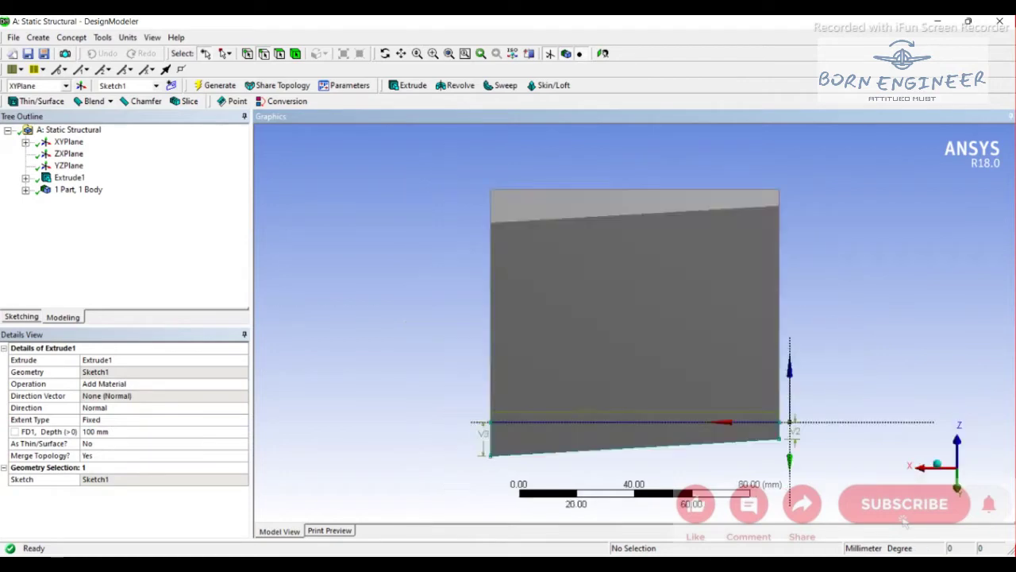
pyautogui.click(956, 441)
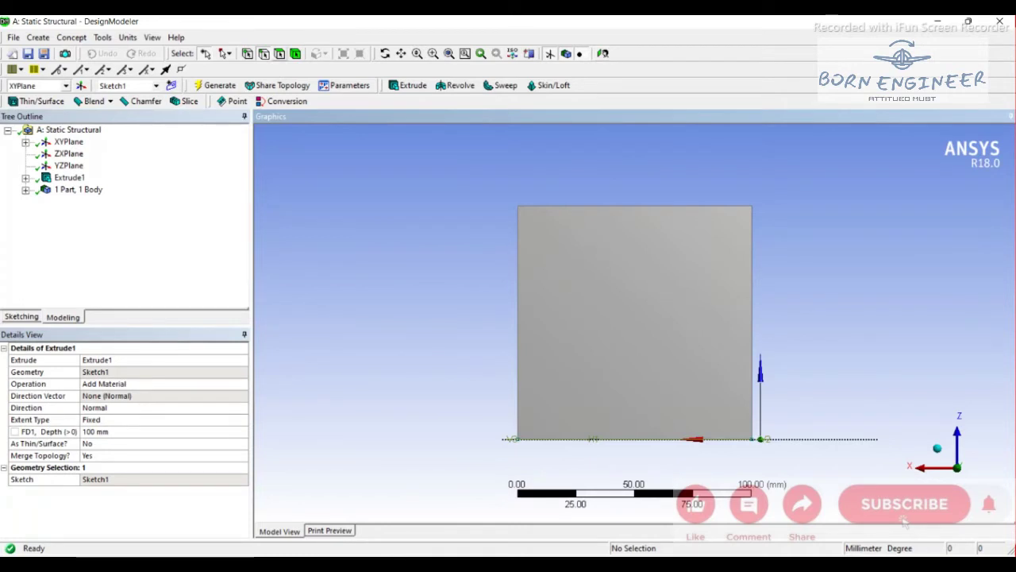
pyautogui.click(635, 322)
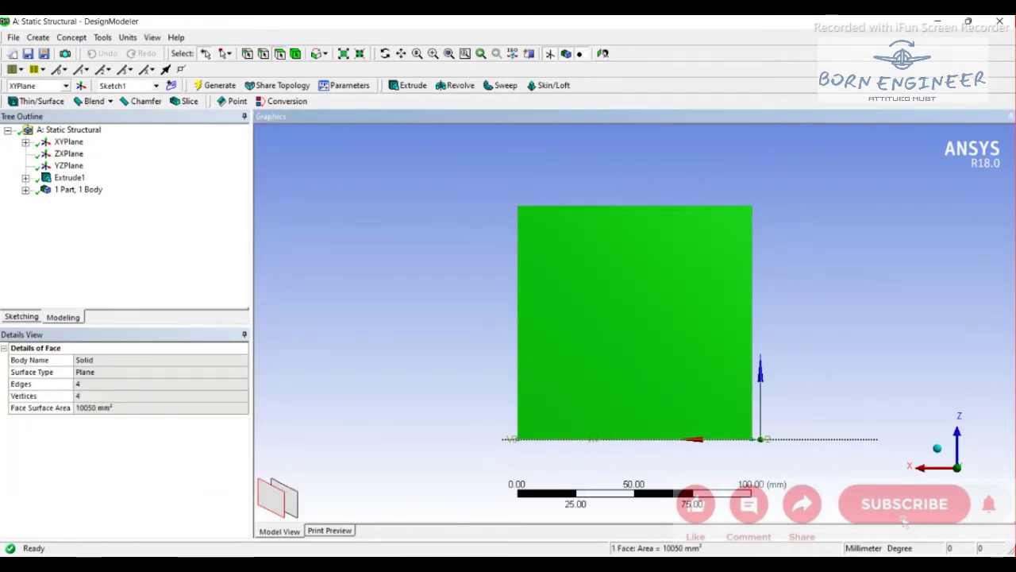
pyautogui.click(603, 53)
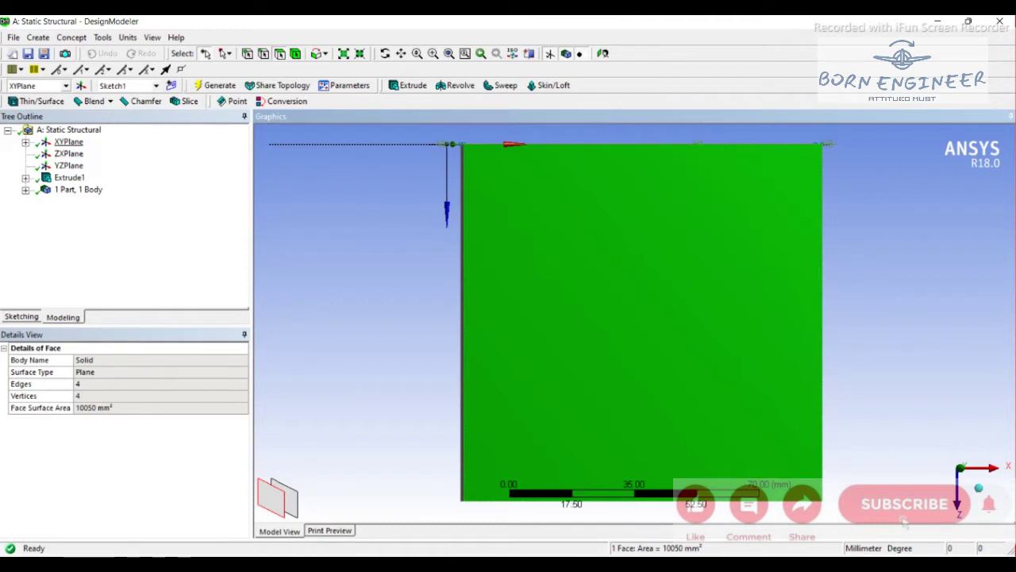
pyautogui.click(68, 141)
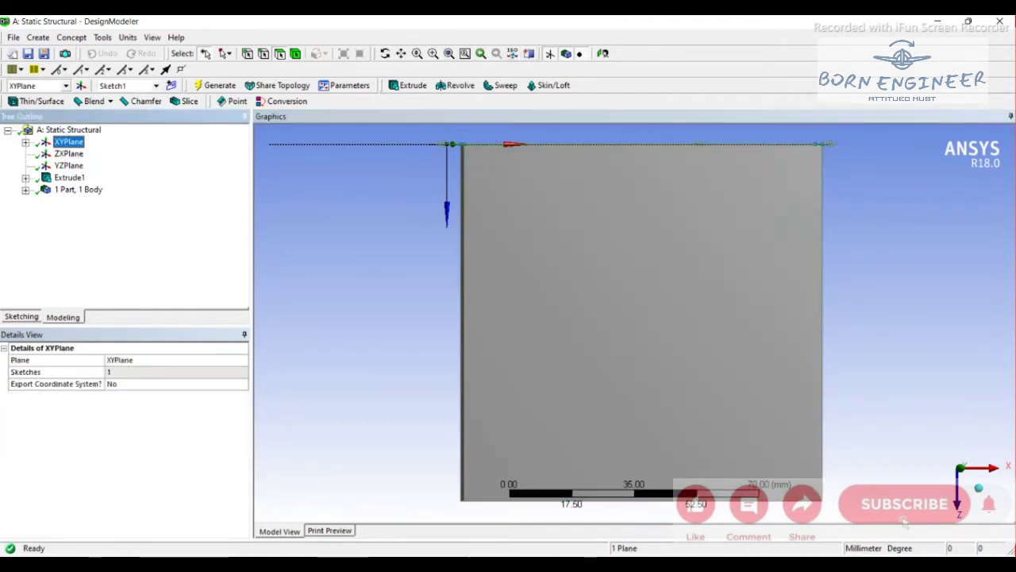
pyautogui.click(643, 322)
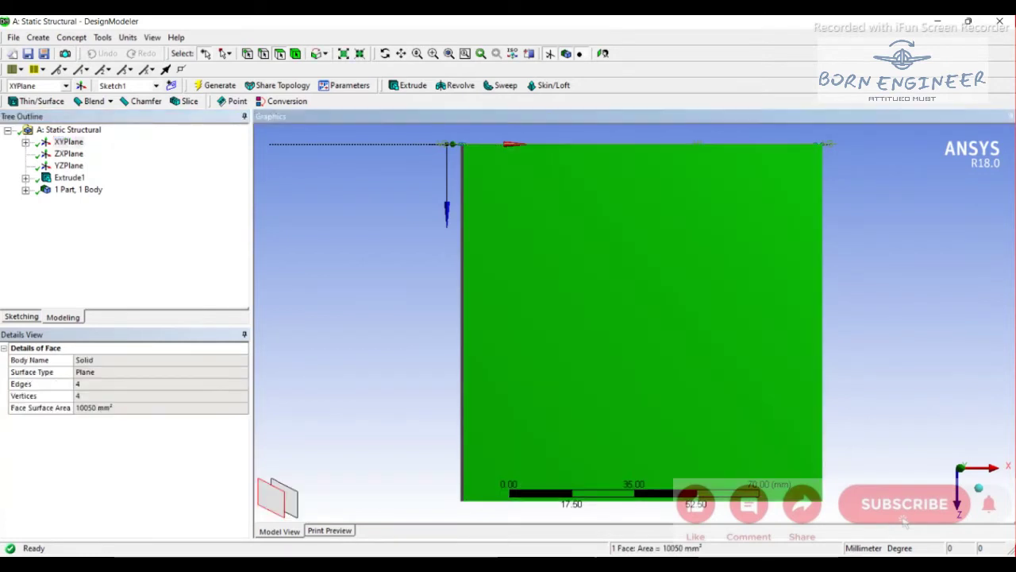
pyautogui.press('F7')
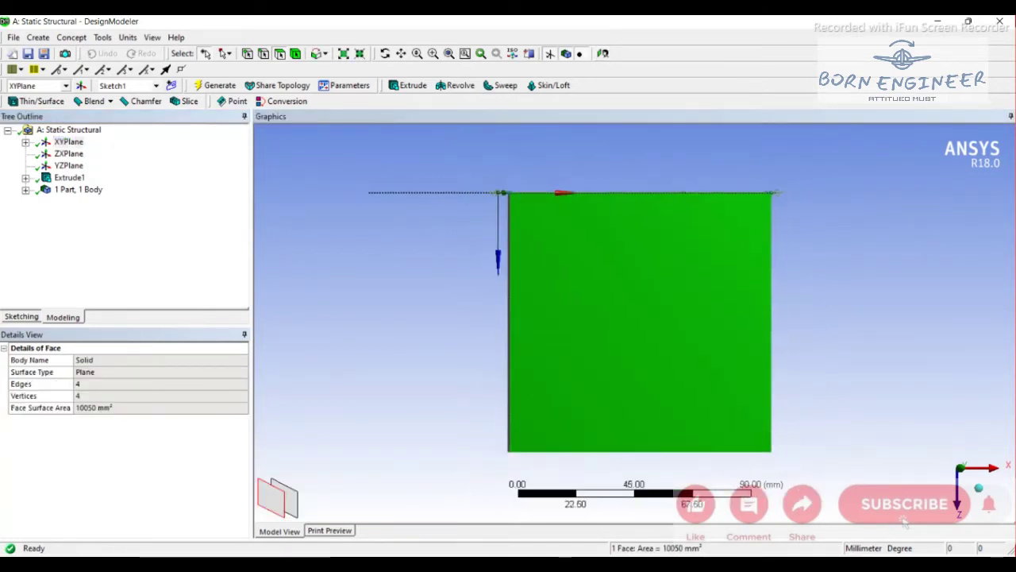
pyautogui.scroll(2, 639, 321)
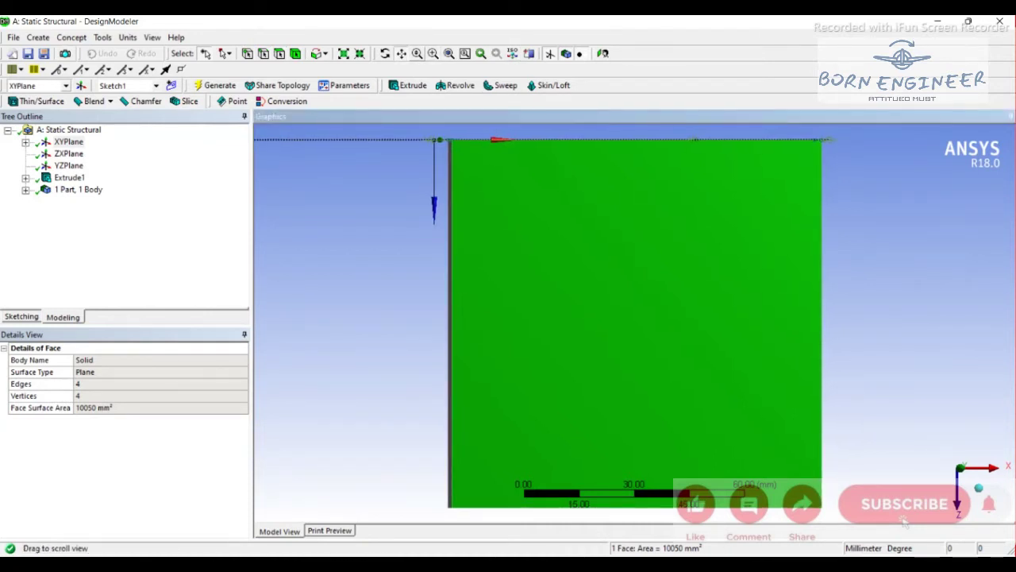
pyautogui.click(385, 53)
pyautogui.moveTo(555, 318)
pyautogui.mouseDown()
pyautogui.moveTo(635, 286)
pyautogui.moveTo(640, 320)
pyautogui.moveTo(679, 313)
pyautogui.mouseUp()
# - Switch the view to pan mode
pyautogui.click(401, 53)
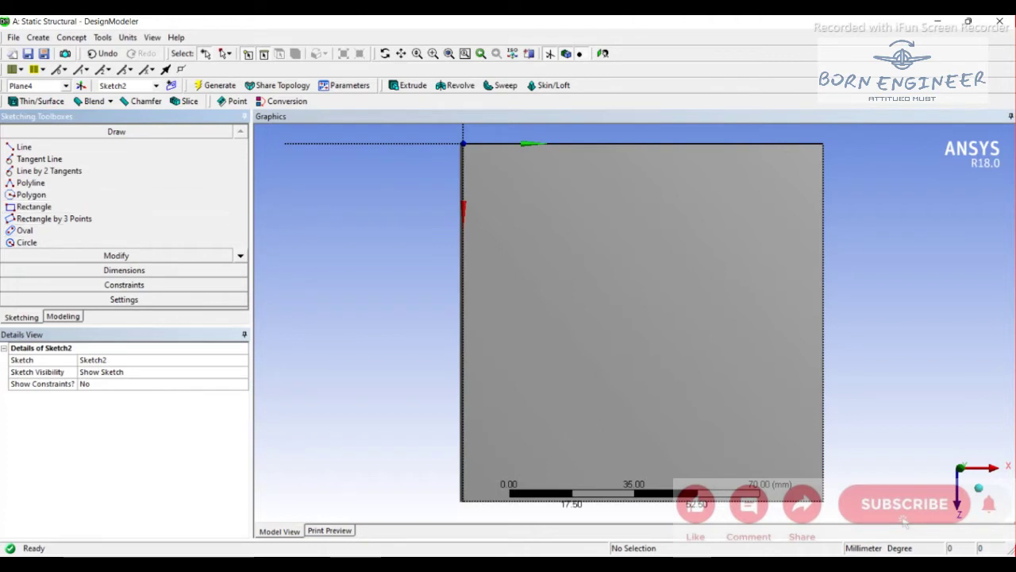
# - Draw circle Cr17 centred near the middle of the plate face
pyautogui.click(26, 243)
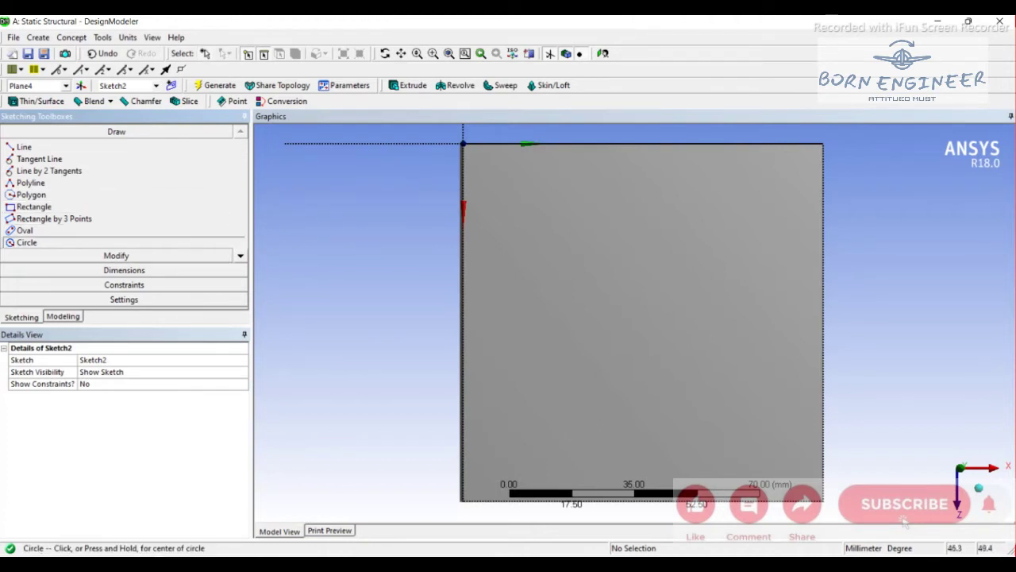
pyautogui.click(639, 302)
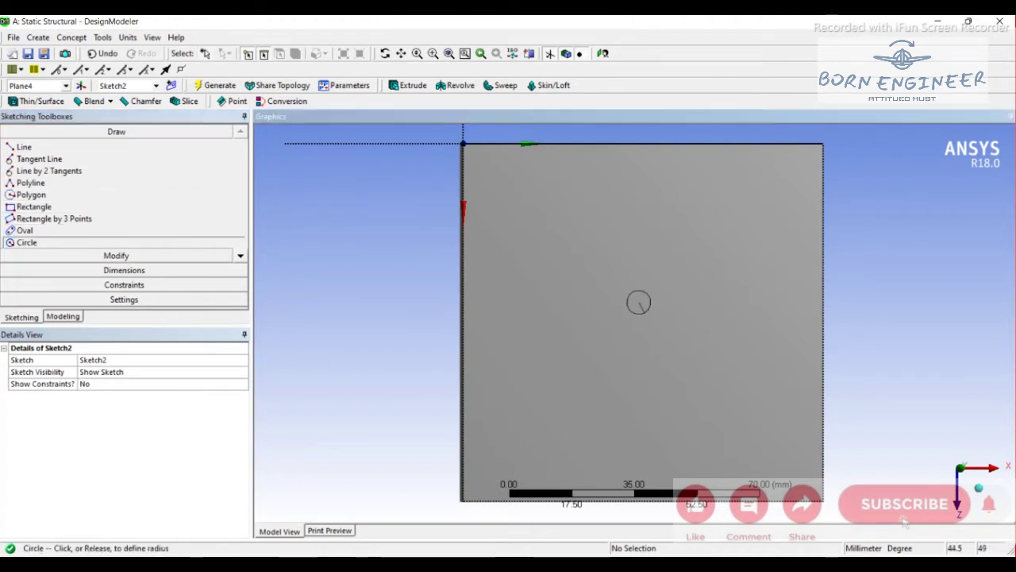
pyautogui.click(676, 353)
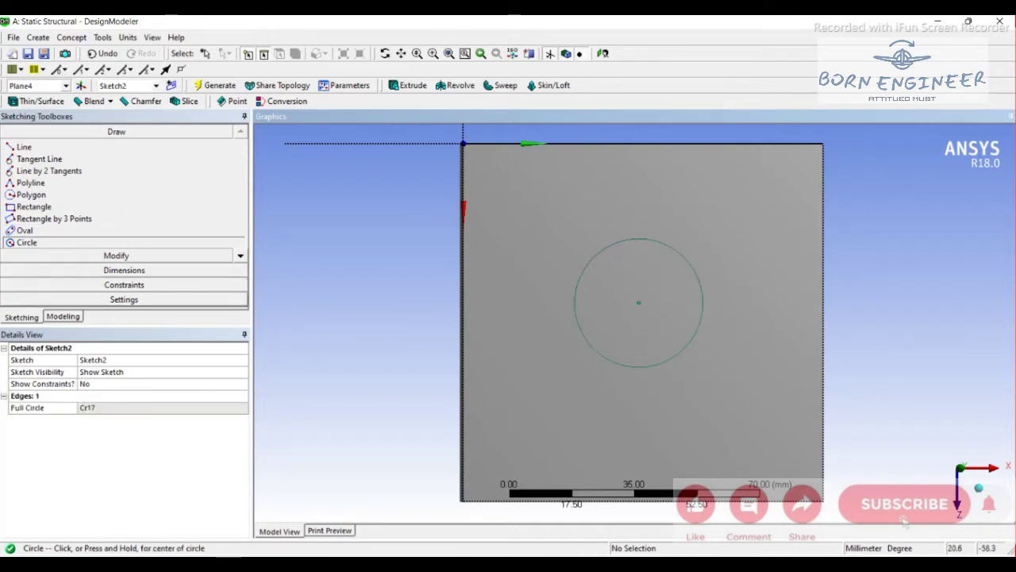
pyautogui.click(124, 270)
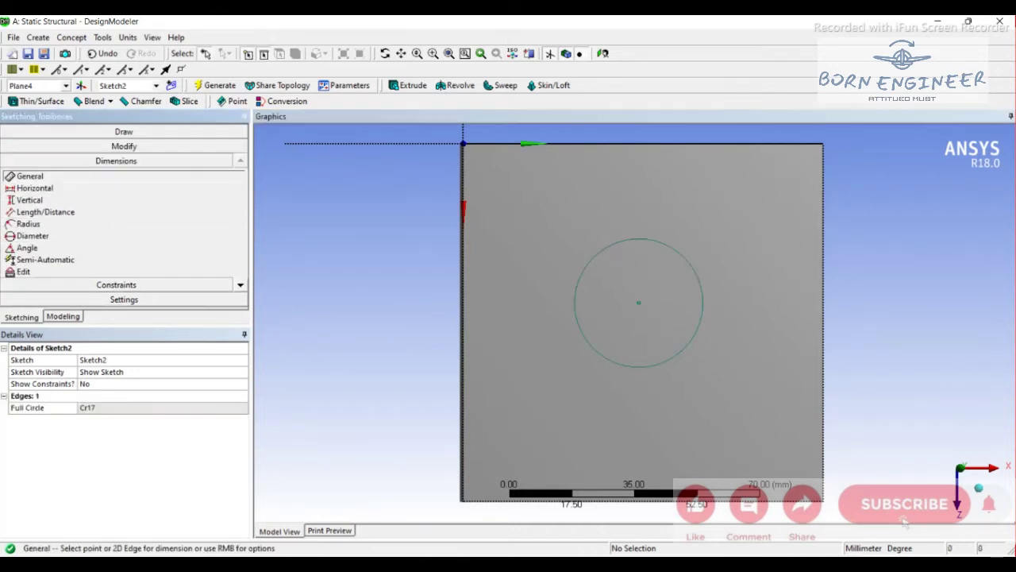
# - Add horizontal dimension H2 locating the circle centre from the plate edge
pyautogui.click(34, 188)
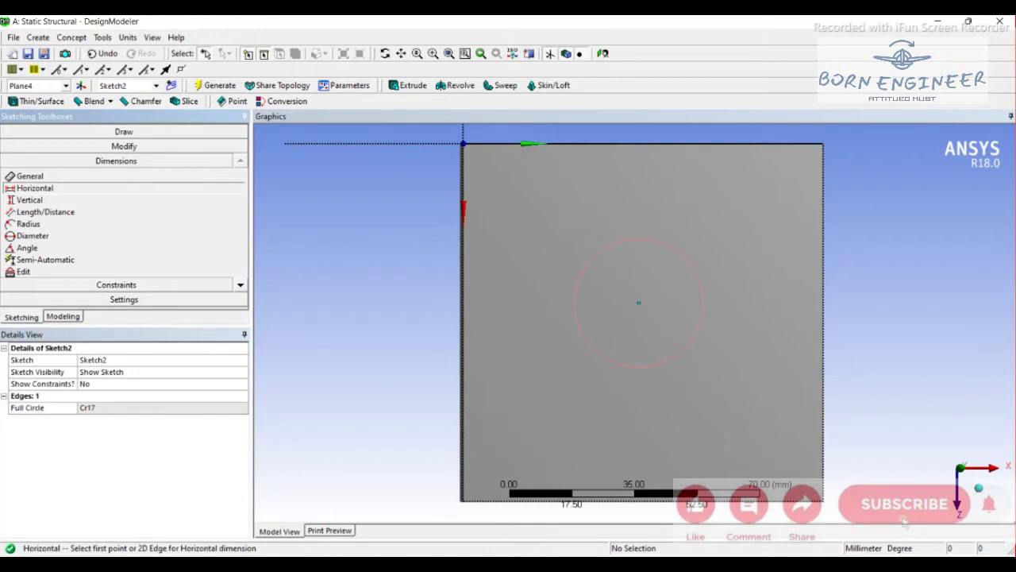
pyautogui.click(627, 238)
pyautogui.click(429, 143)
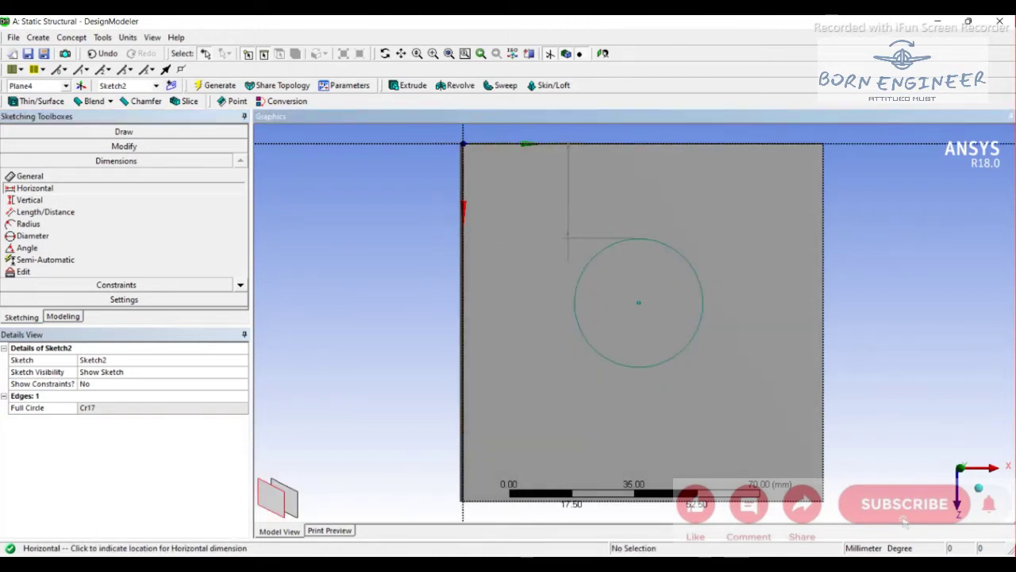
pyautogui.rightClick(566, 270)
pyautogui.click(596, 276)
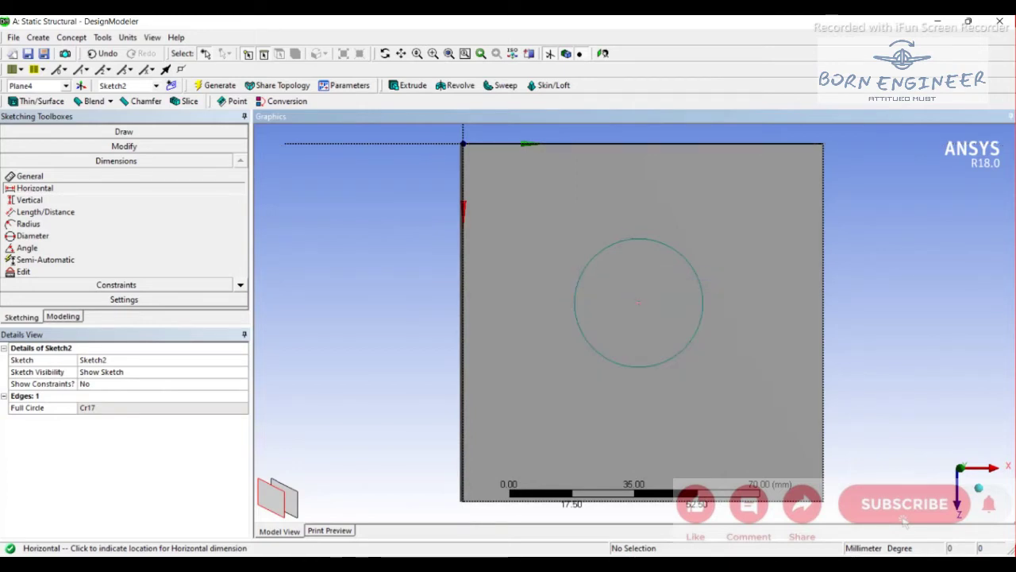
pyautogui.click(638, 302)
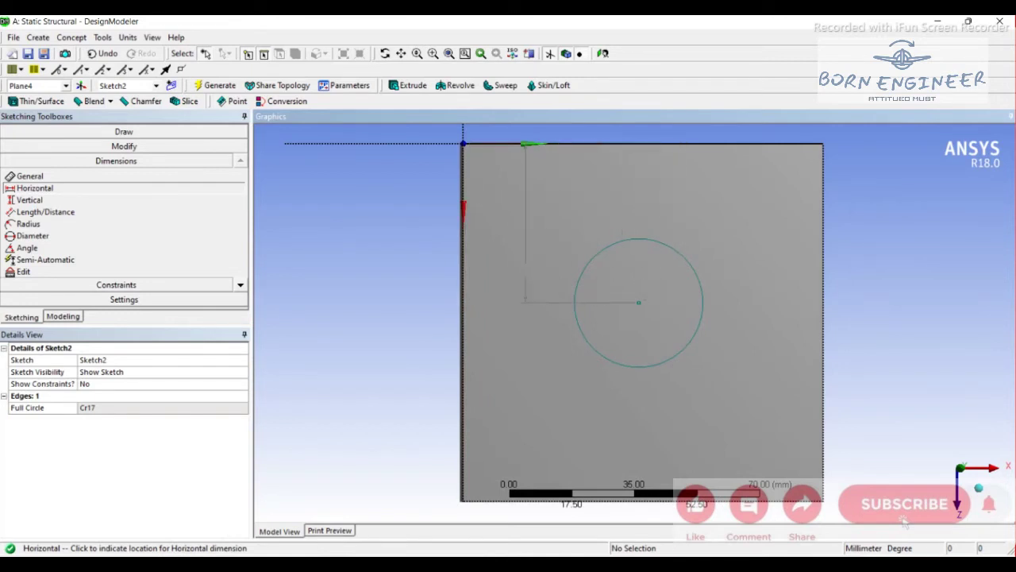
pyautogui.click(424, 270)
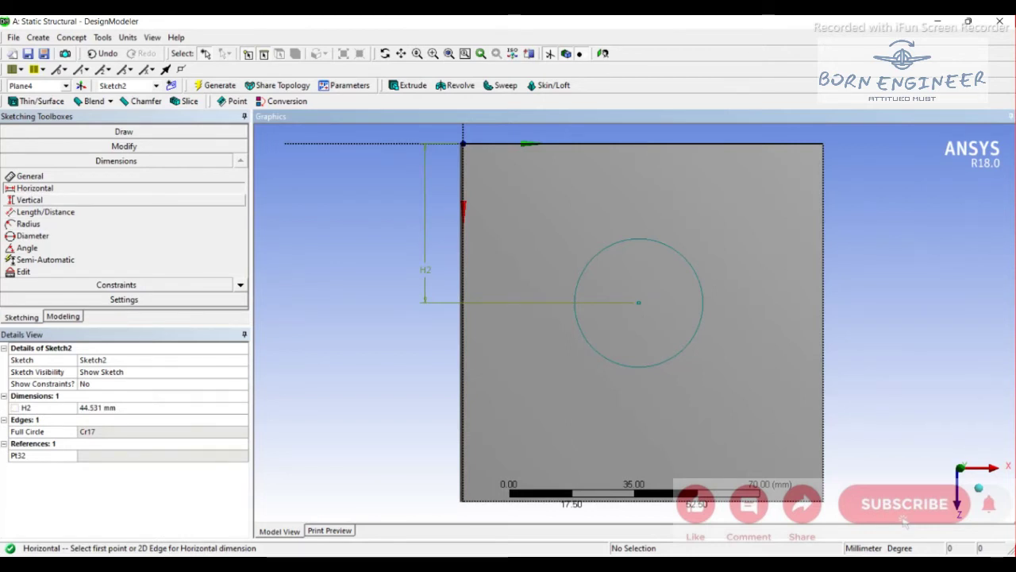
# - Add vertical dimension V3 to the right edge and diameter dimension D4
pyautogui.click(30, 199)
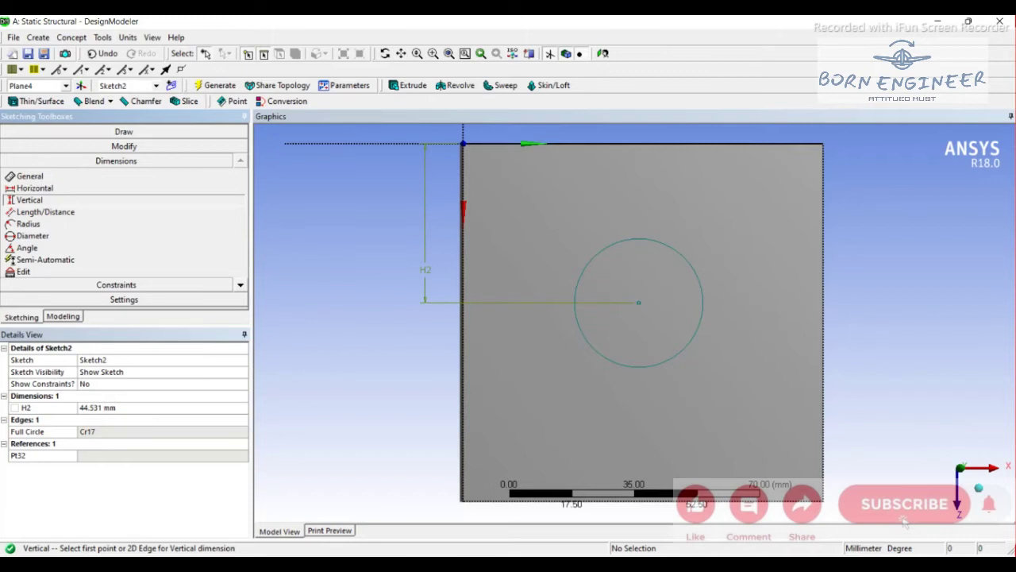
pyautogui.click(638, 301)
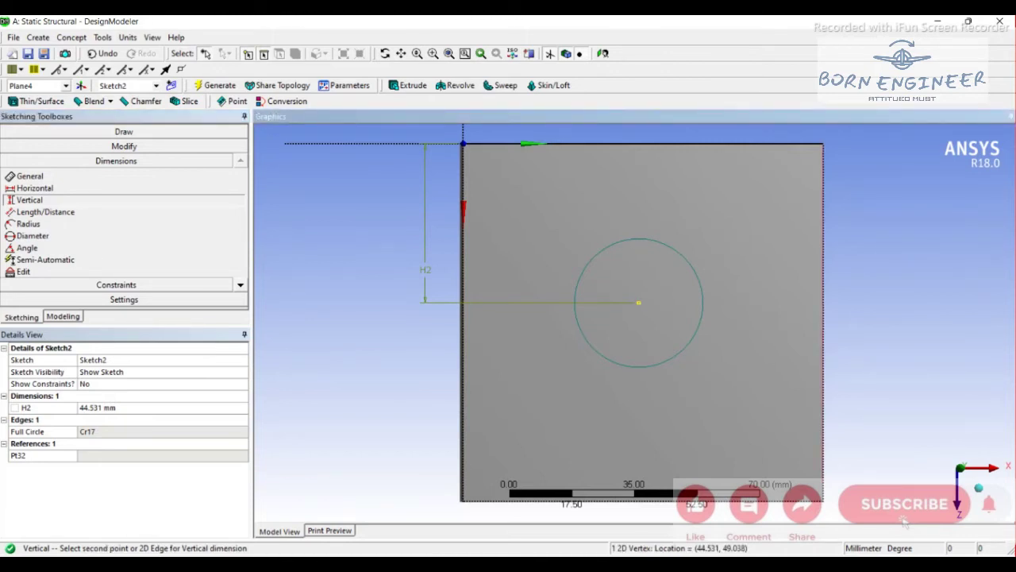
pyautogui.click(822, 342)
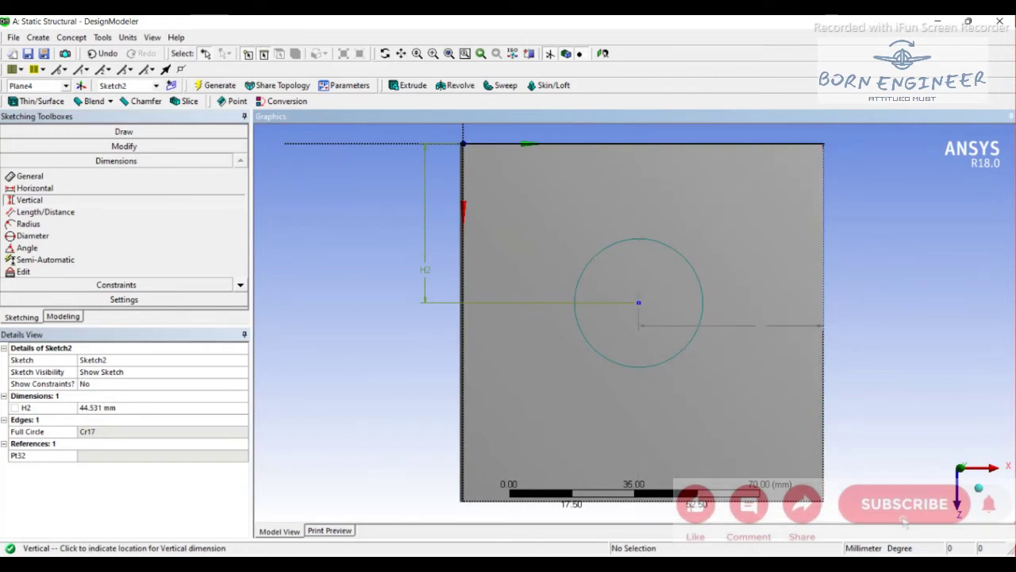
pyautogui.click(760, 384)
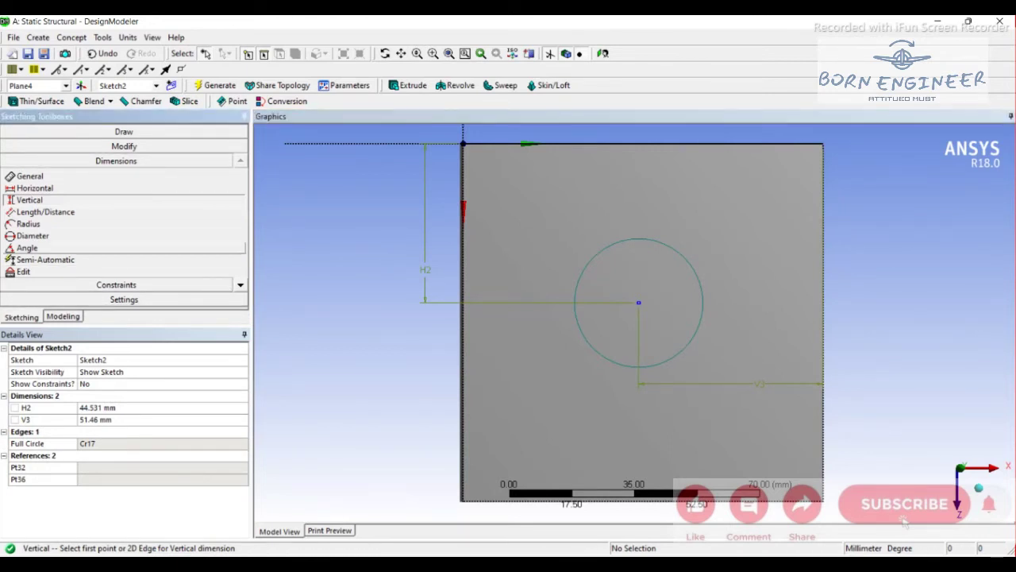
pyautogui.click(32, 236)
pyautogui.click(688, 340)
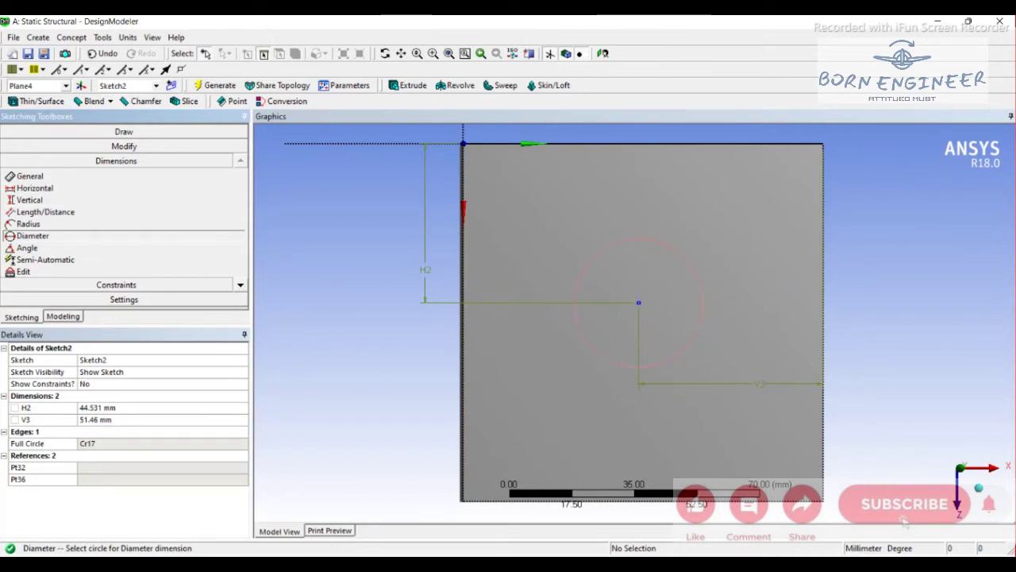
pyautogui.click(564, 191)
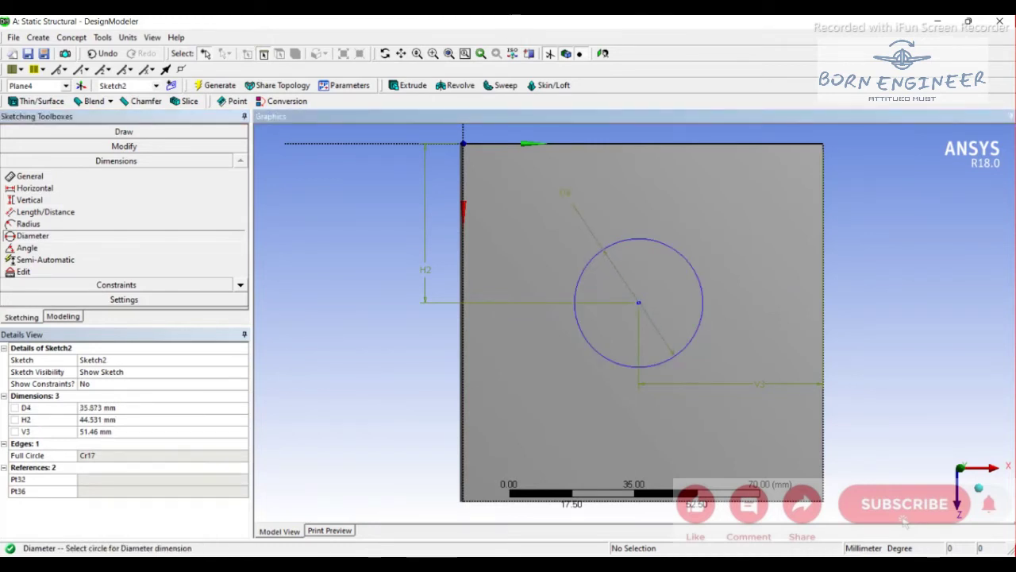
pyautogui.click(110, 431)
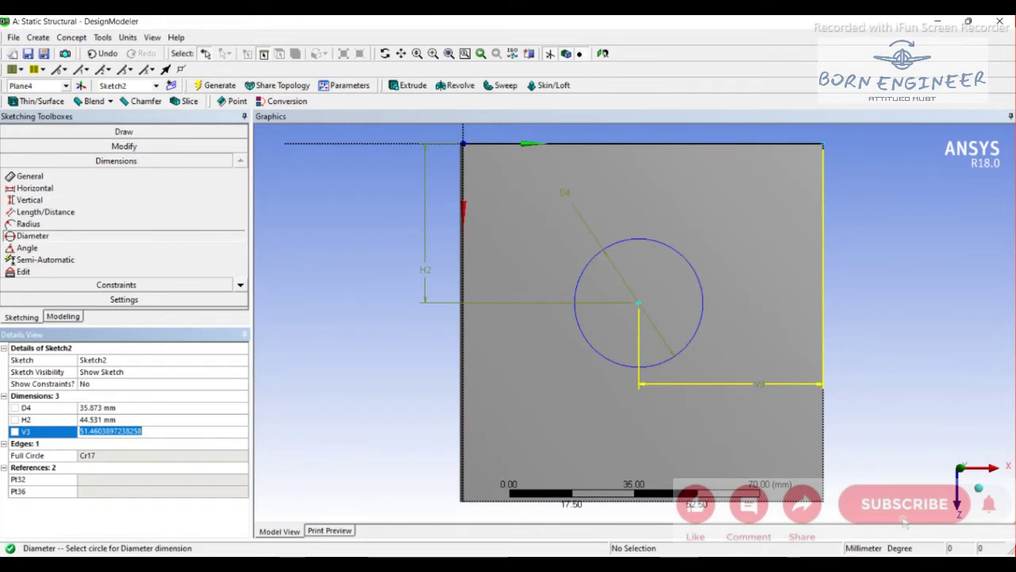
# - Set V3 to 50 mm, hole diameter D4 to 25 mm and H2 to 50 mm
pyautogui.write('50')
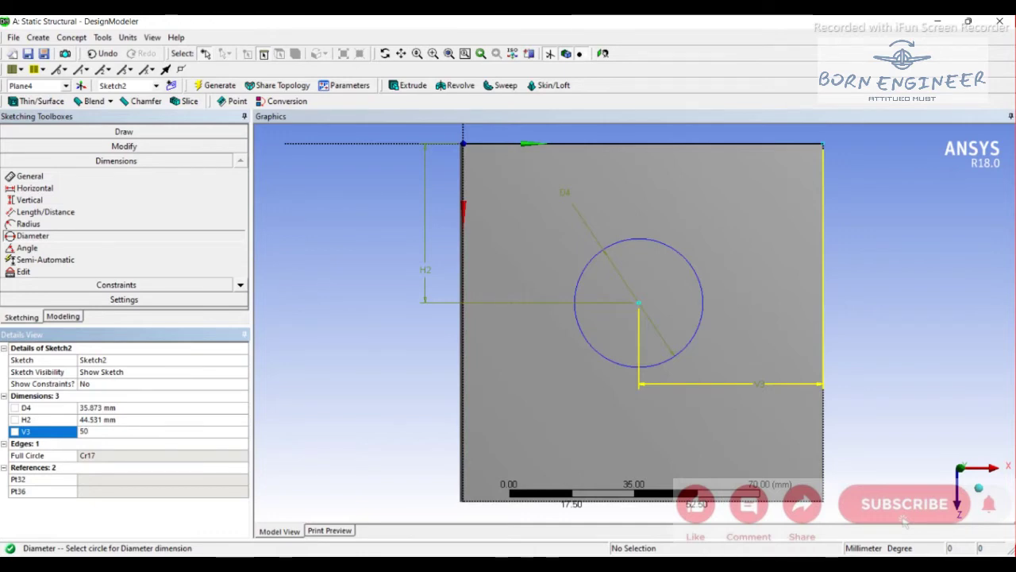
pyautogui.press('Return')
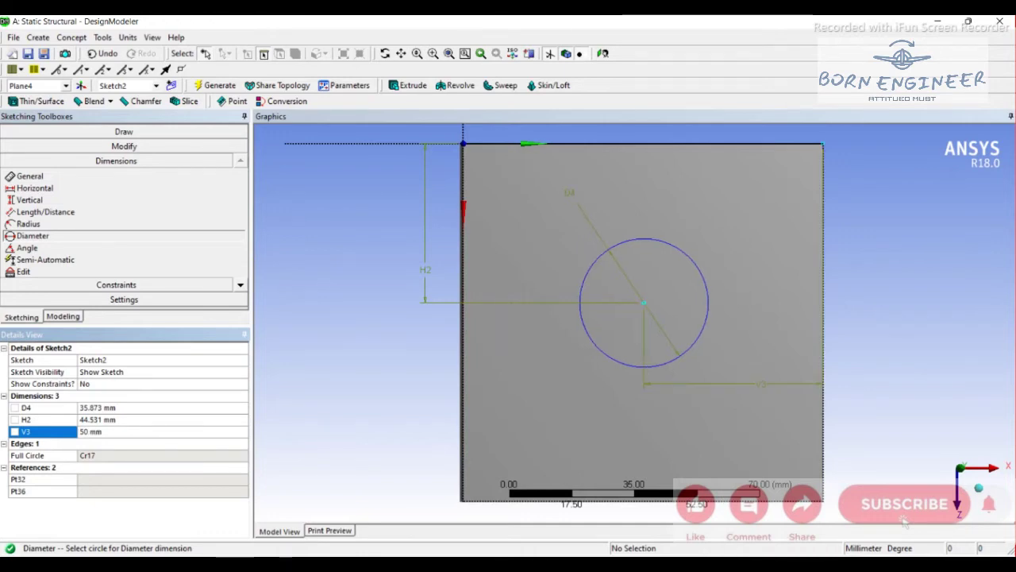
pyautogui.click(107, 408)
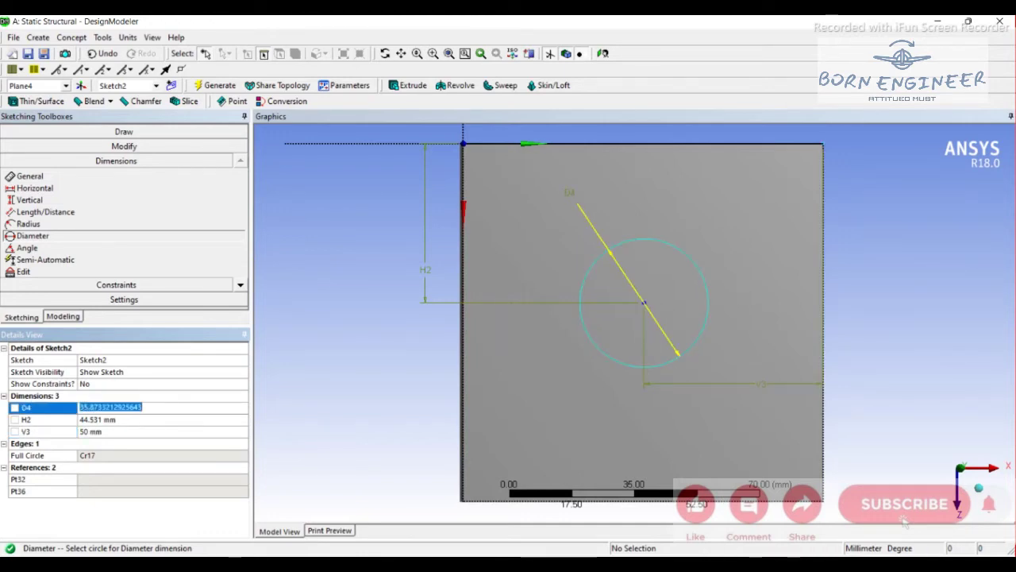
pyautogui.write('25')
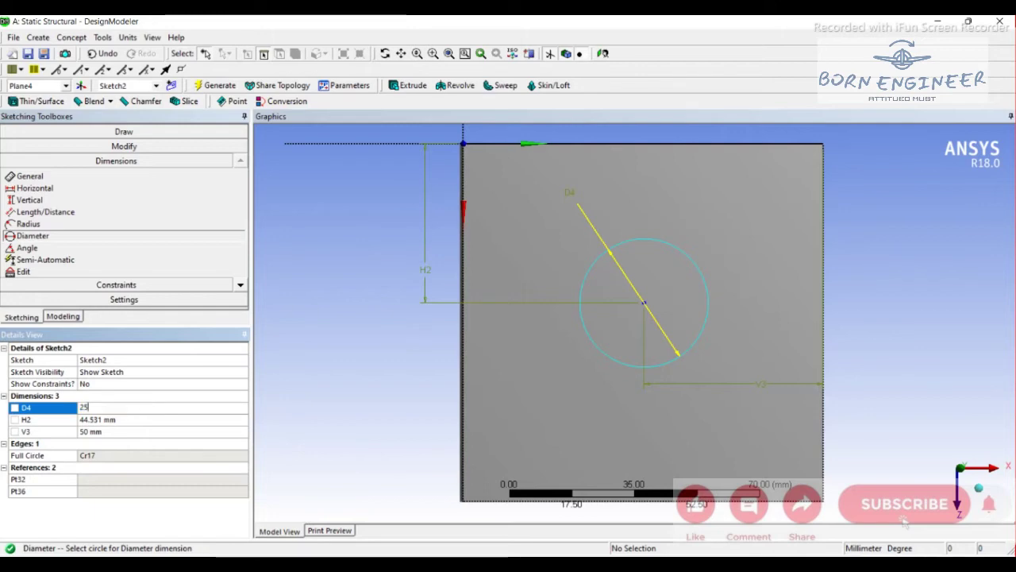
pyautogui.press('Return')
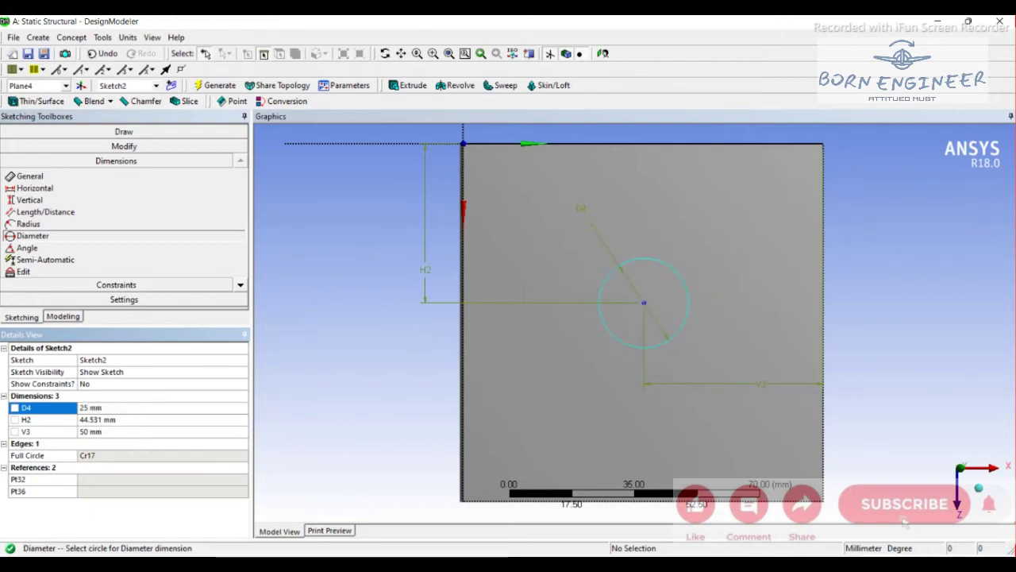
pyautogui.click(110, 419)
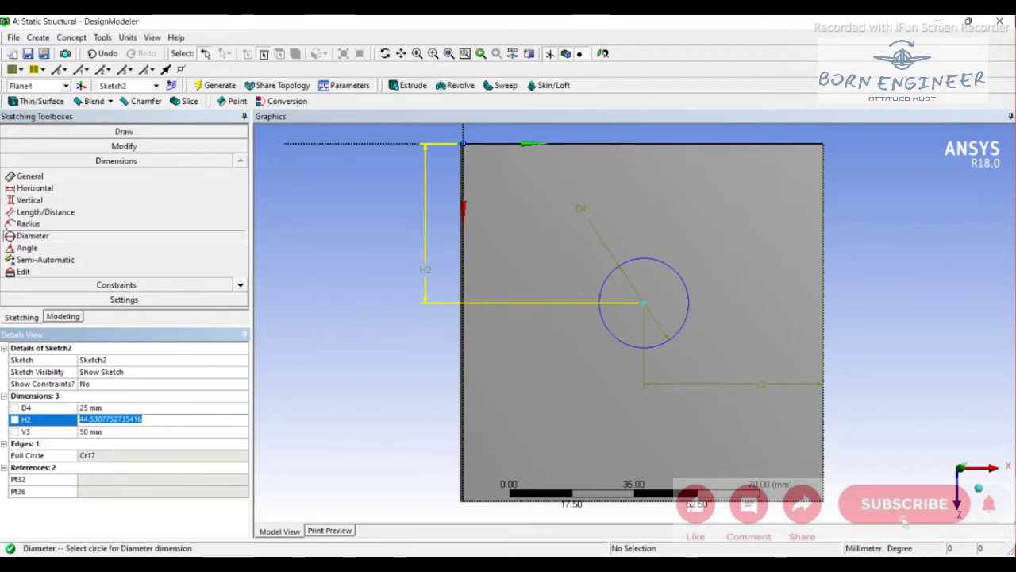
pyautogui.write('50')
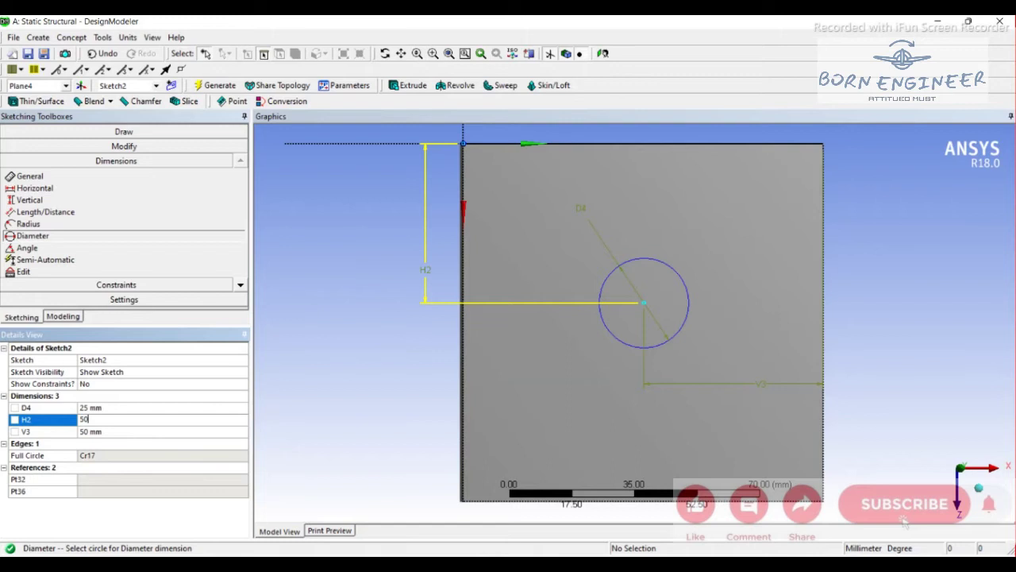
pyautogui.press('Return')
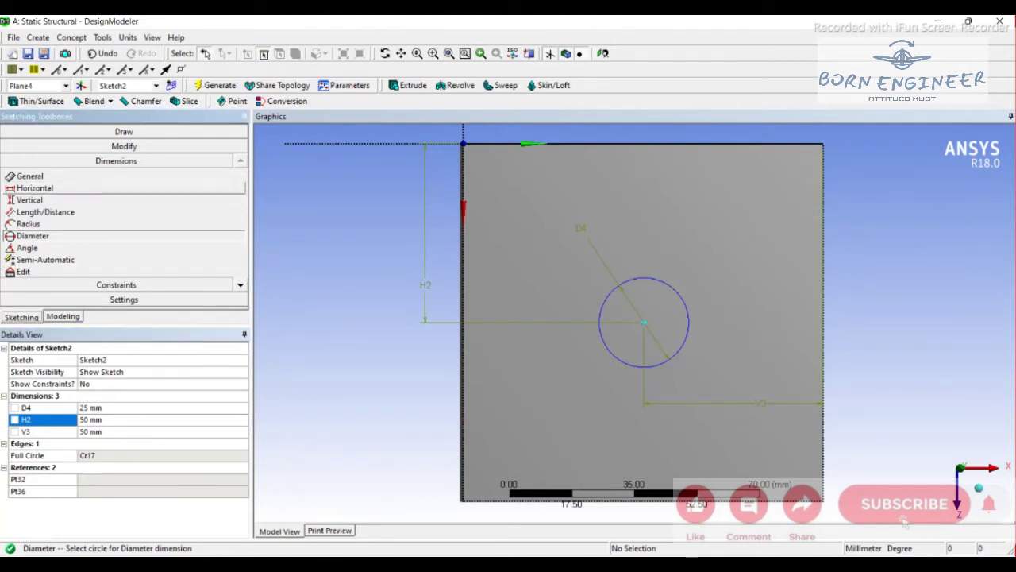
# - Draw two lines from the top-left corner: one sloping past the right edge, one along the top
pyautogui.click(123, 131)
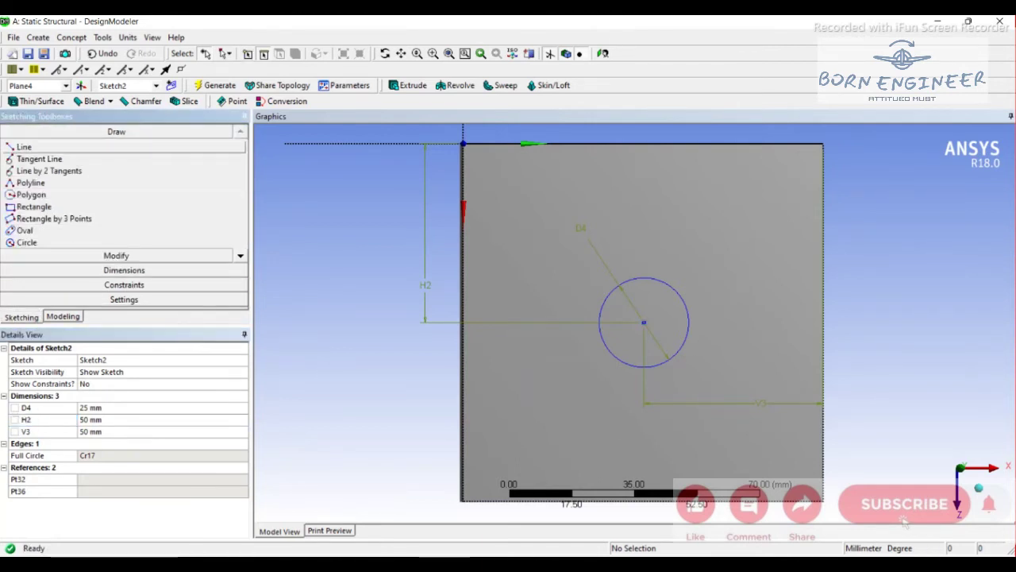
pyautogui.click(23, 147)
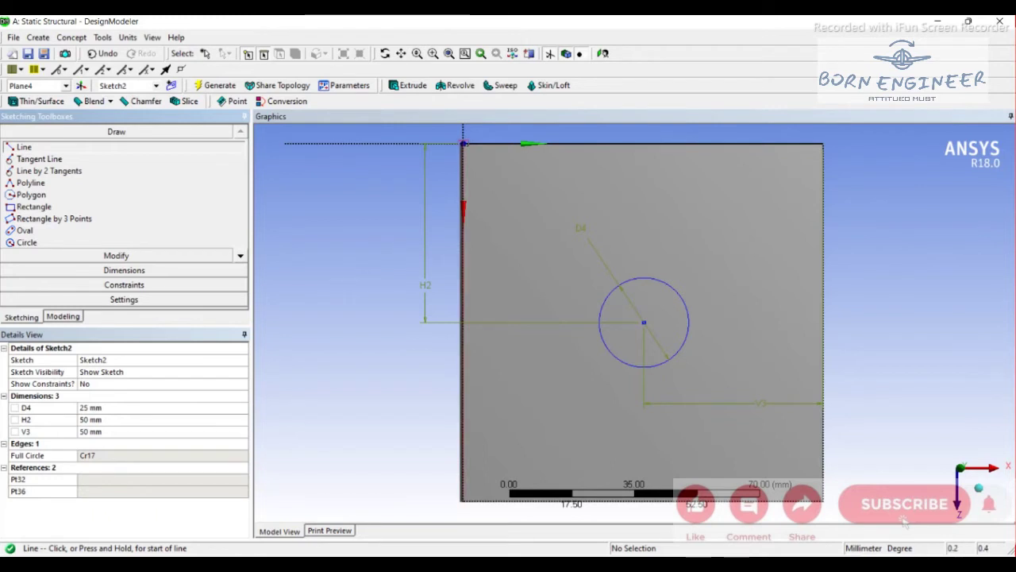
pyautogui.click(464, 143)
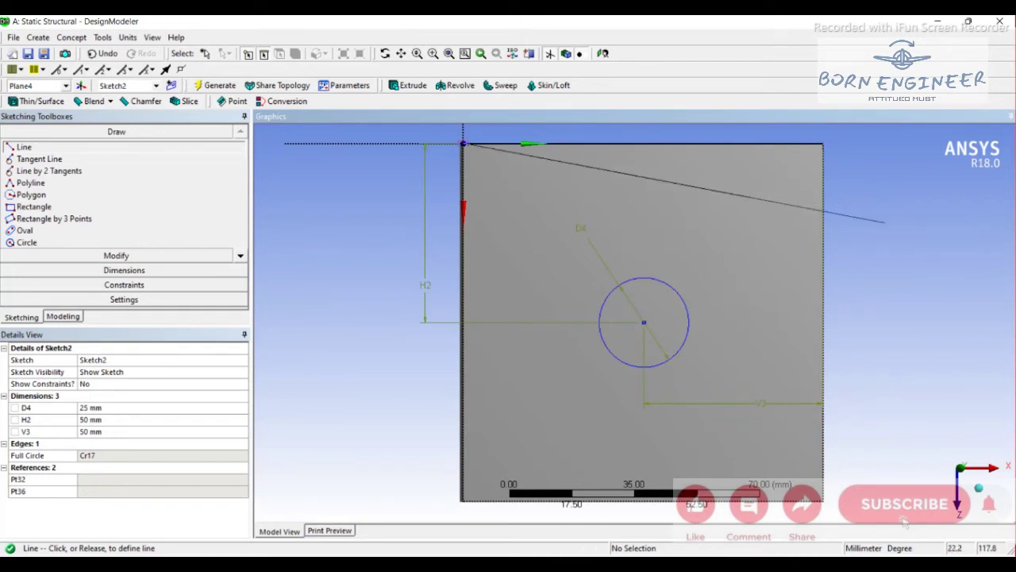
pyautogui.click(884, 222)
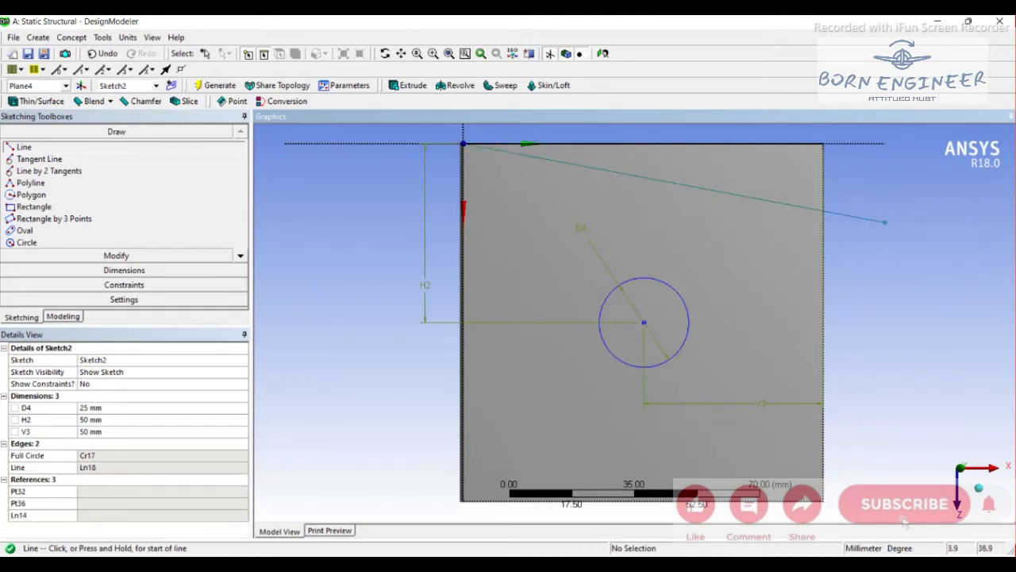
pyautogui.click(464, 143)
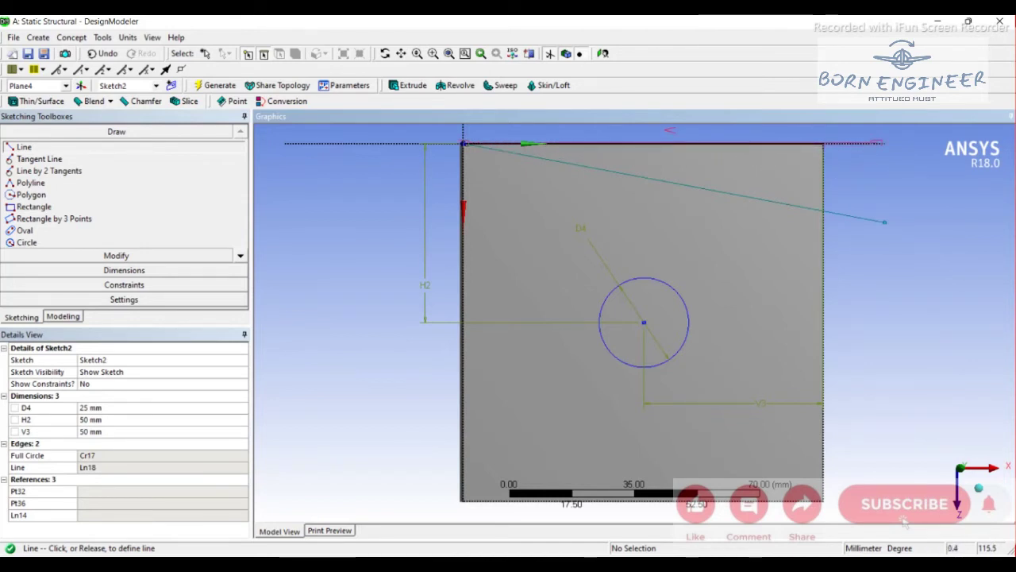
pyautogui.click(879, 143)
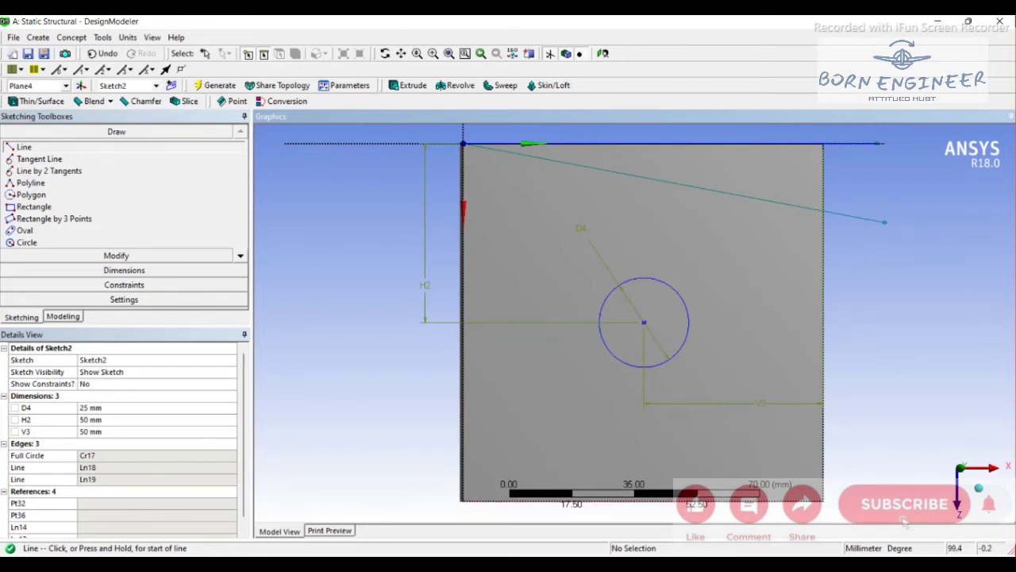
# - Draw a line from the plate's bottom-left corner rising past the right edge
pyautogui.scroll(5, 454, 498)
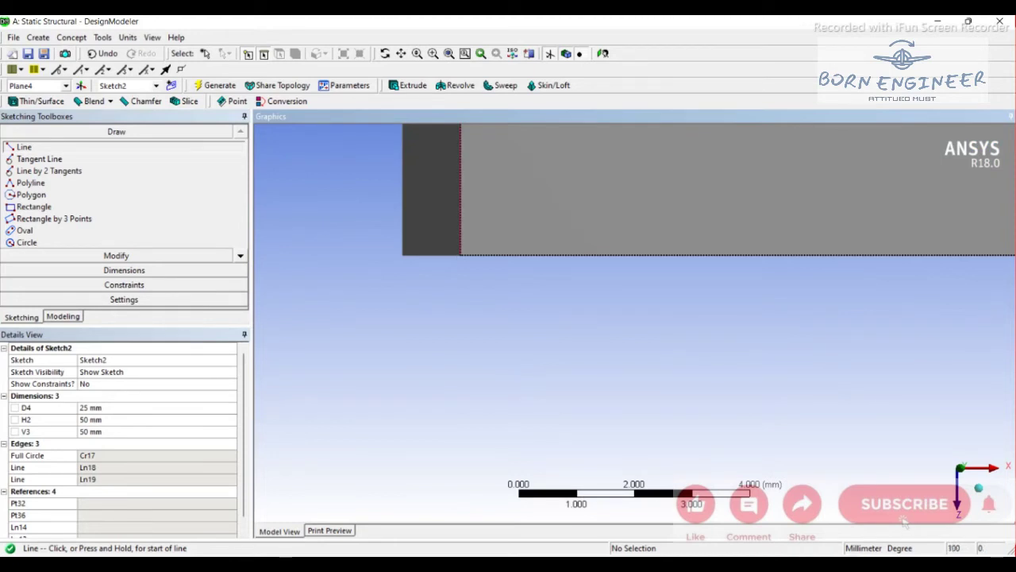
pyautogui.click(459, 255)
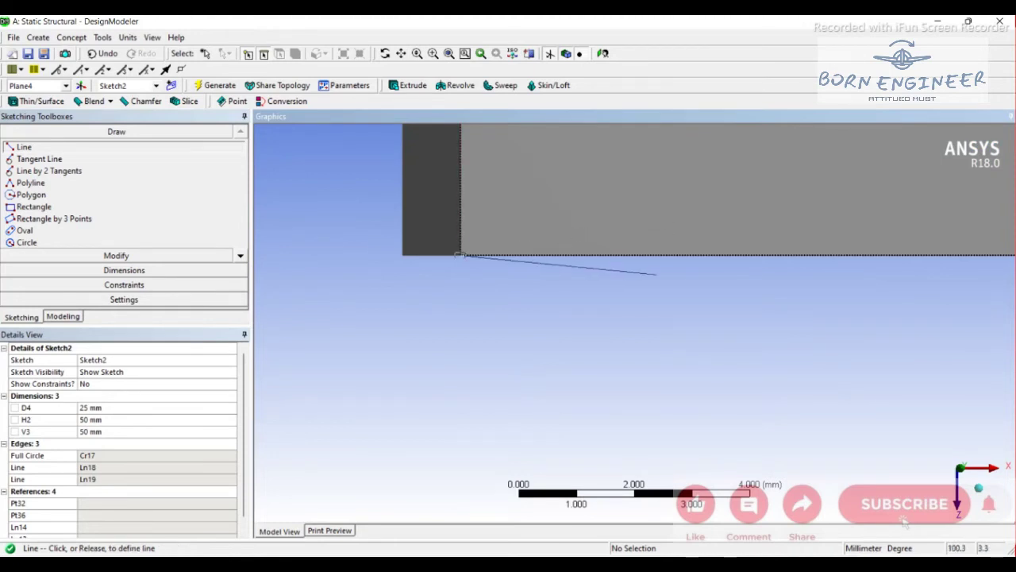
pyautogui.scroll(-4, 635, 318)
pyautogui.scroll(-4, 635, 317)
pyautogui.scroll(-3, 635, 318)
pyautogui.scroll(-3, 635, 318)
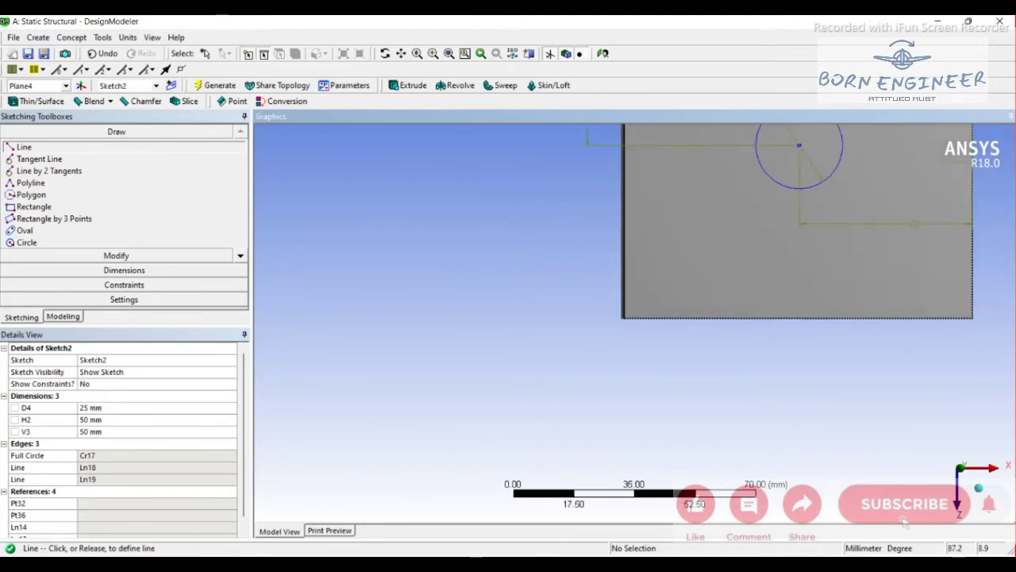
pyautogui.scroll(-2, 861, 166)
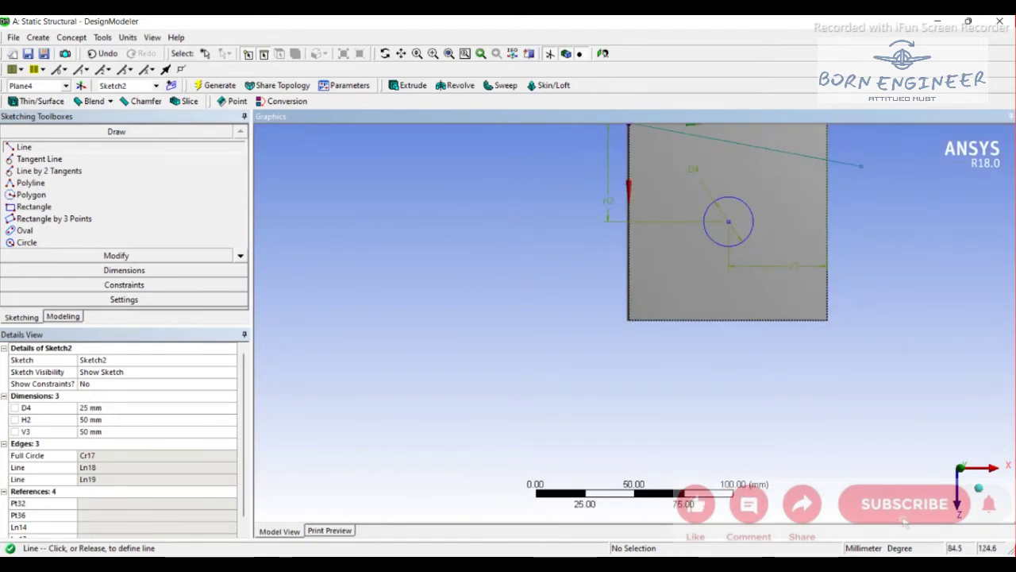
pyautogui.click(861, 166)
pyautogui.click(628, 319)
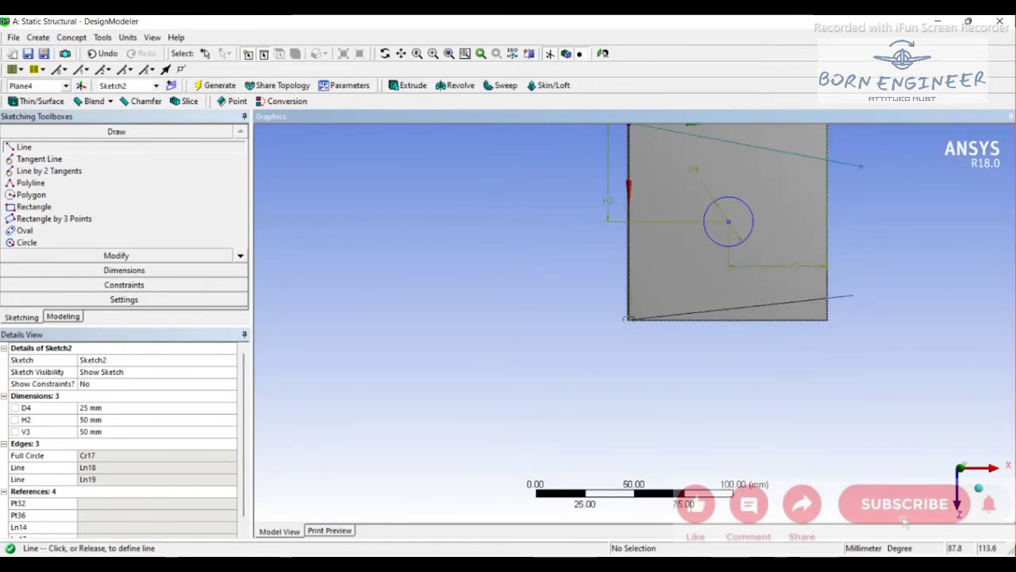
pyautogui.click(855, 296)
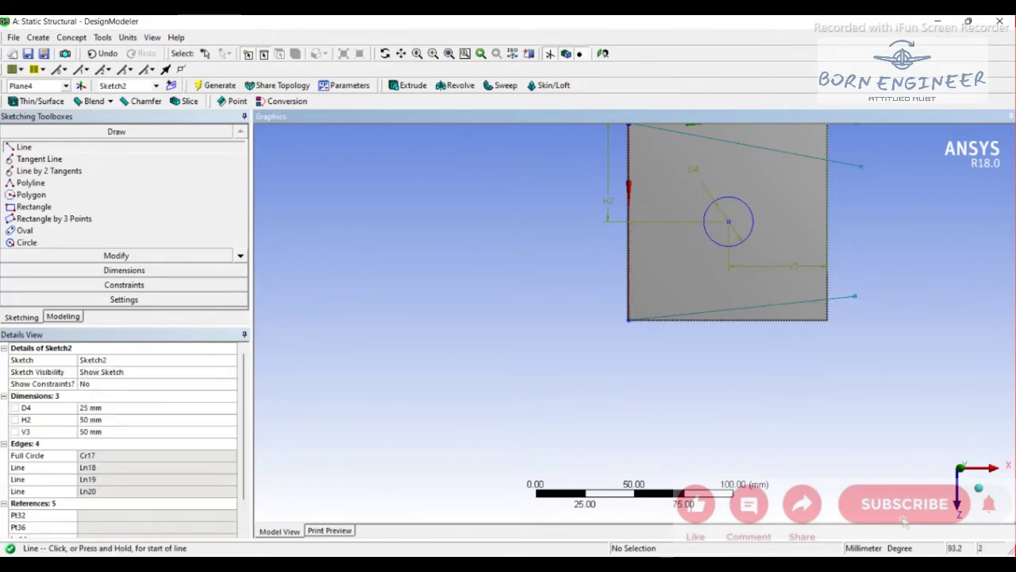
# - Draw a line along the bottom edge and a short vertical line joining the lower line ends
pyautogui.click(628, 319)
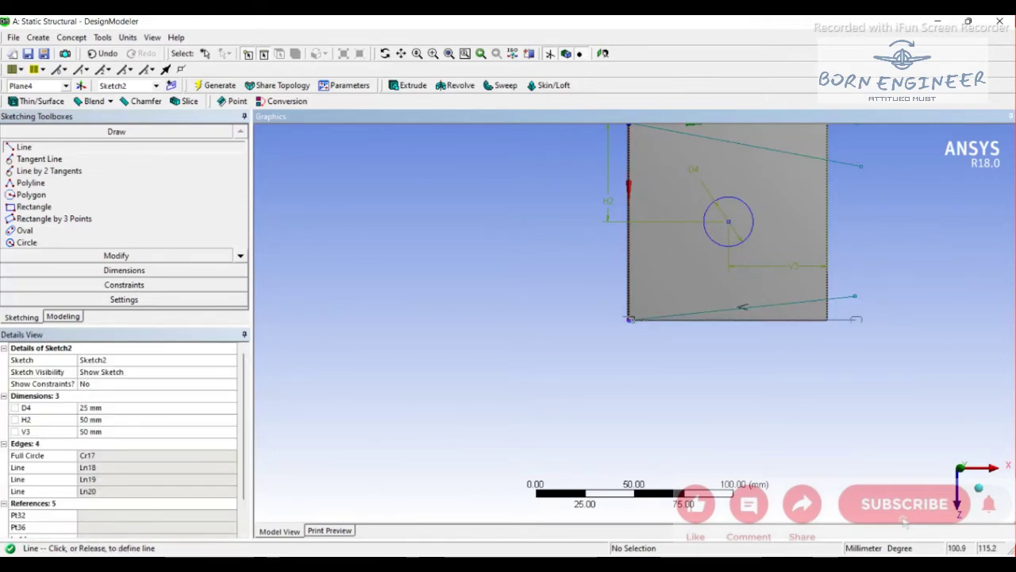
pyautogui.click(858, 319)
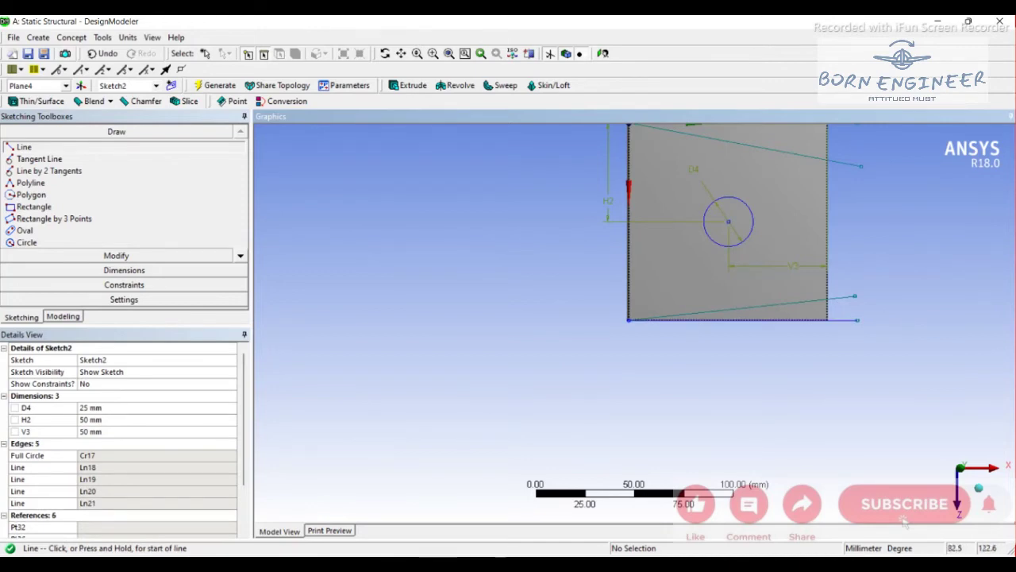
pyautogui.click(853, 295)
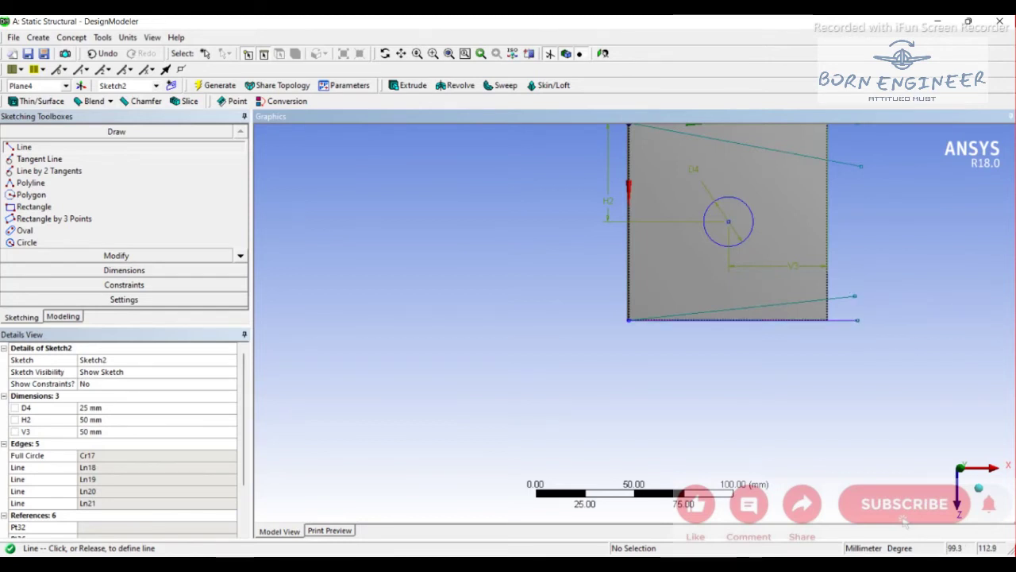
pyautogui.rightClick(892, 290)
pyautogui.click(913, 297)
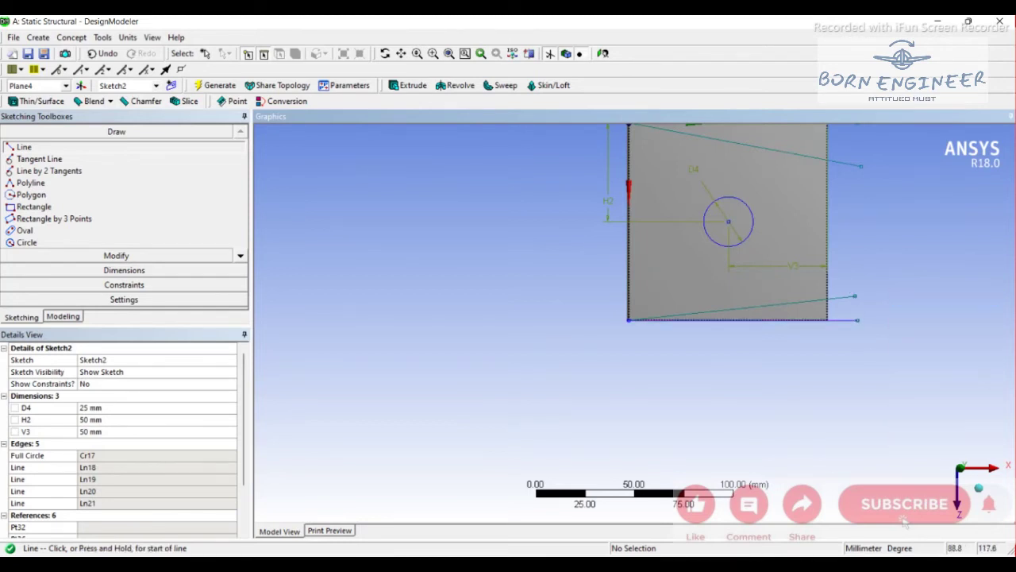
pyautogui.click(843, 296)
pyautogui.click(843, 298)
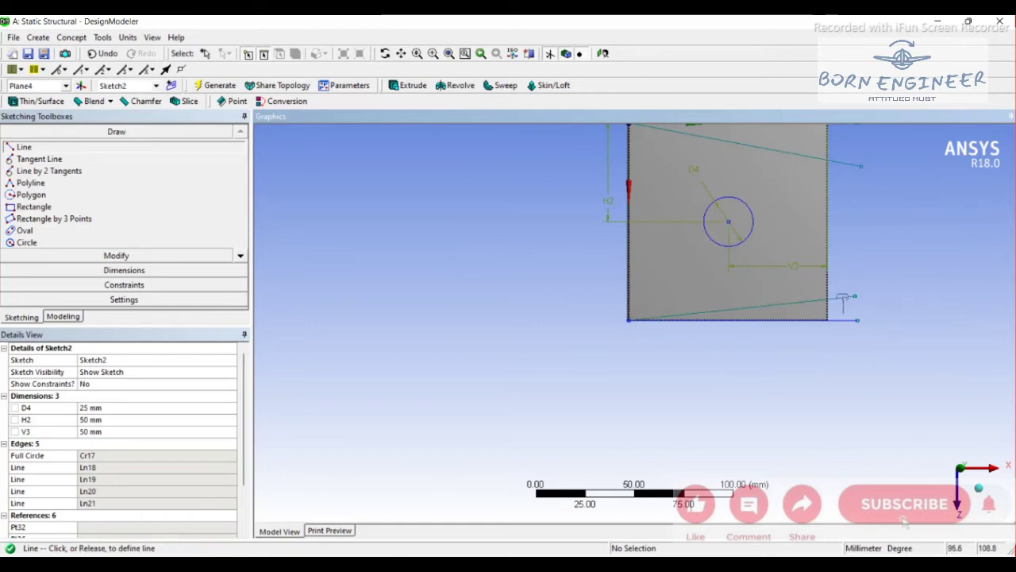
pyautogui.scroll(1, 843, 306)
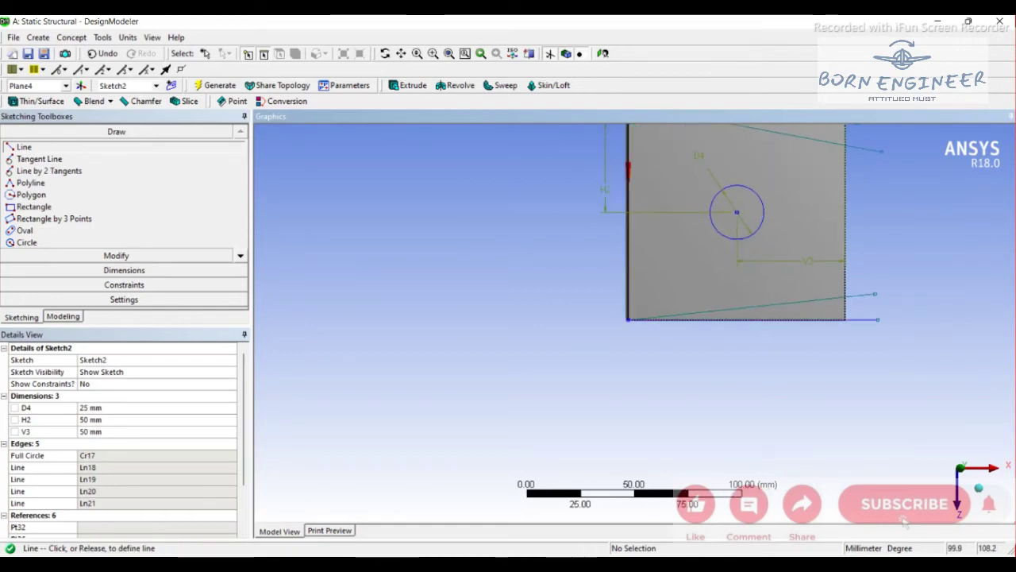
pyautogui.moveTo(810, 270); pyautogui.dragTo(843, 338, button='right')
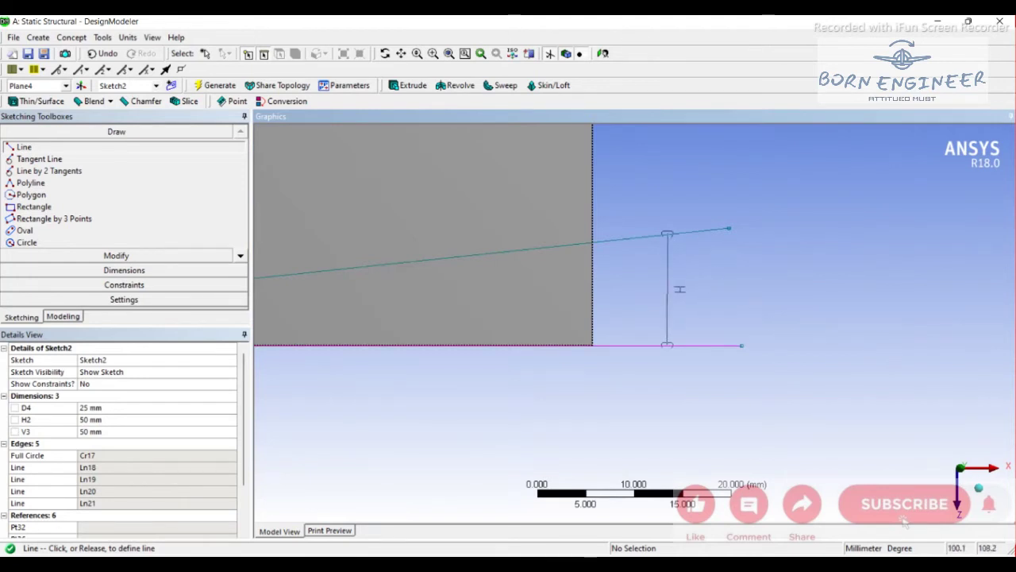
pyautogui.click(742, 345)
# - Join the two upper lines with a vertical line, then expand the sketch Modify toolbox
pyautogui.scroll(-1, 634, 321)
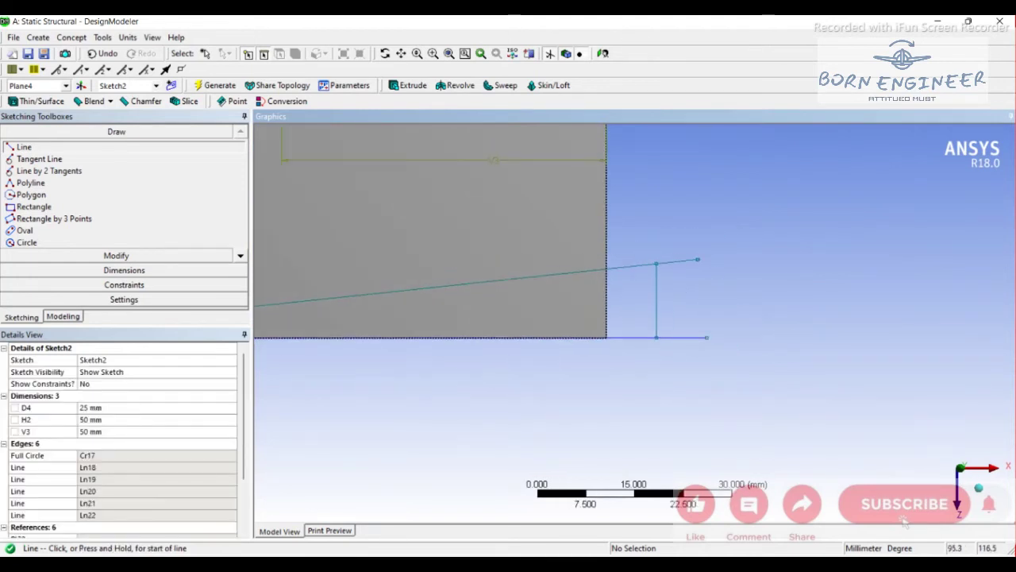
pyautogui.scroll(-1, 634, 320)
pyautogui.scroll(-1, 634, 320)
pyautogui.scroll(-1, 634, 321)
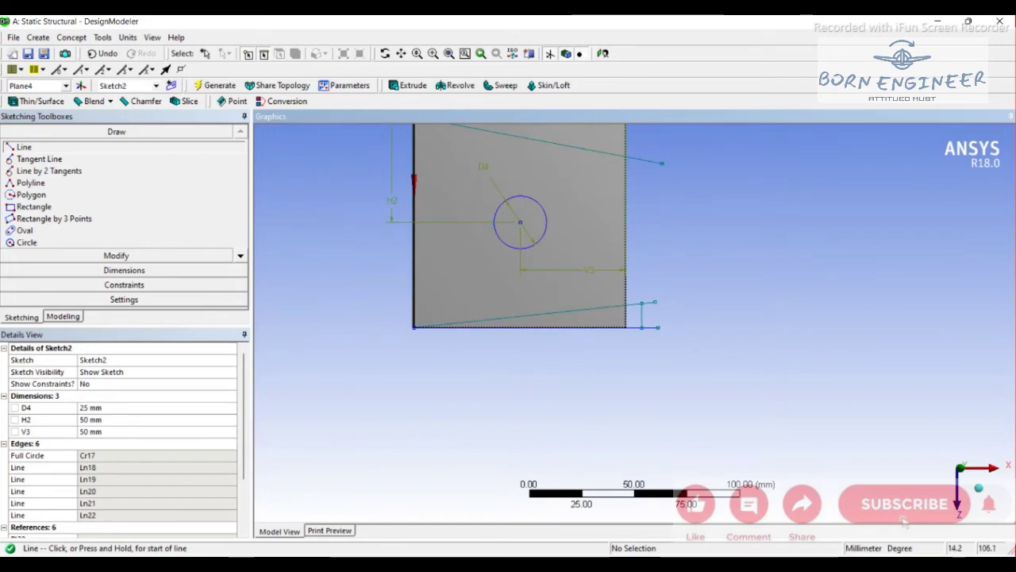
pyautogui.scroll(-1, 469, 134)
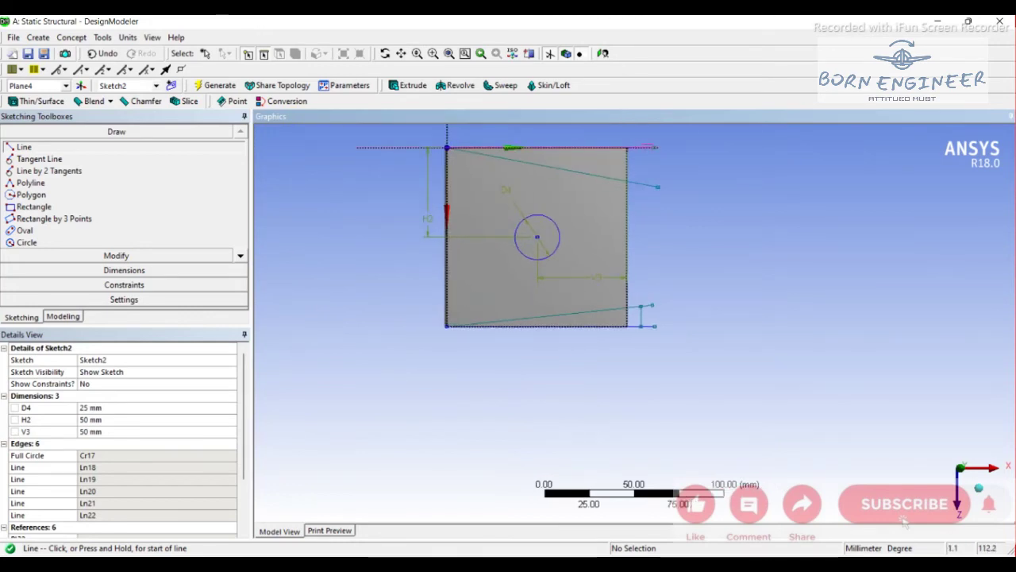
pyautogui.click(447, 146)
pyautogui.click(657, 186)
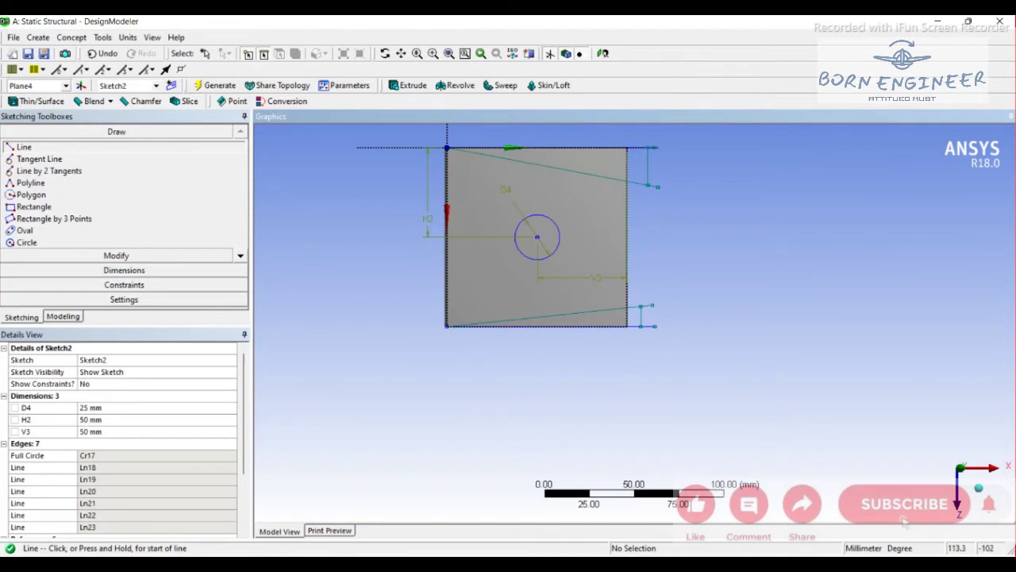
pyautogui.click(123, 284)
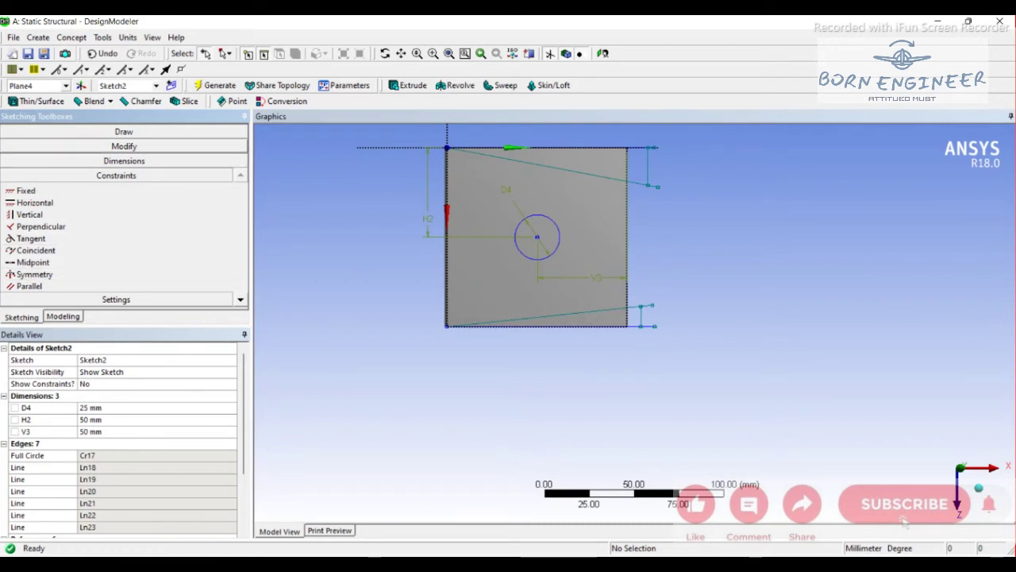
pyautogui.click(123, 146)
# - Trim the bottom and slanted line stubs past the square's right side, then start Extrude2 from Sketch2
pyautogui.click(25, 196)
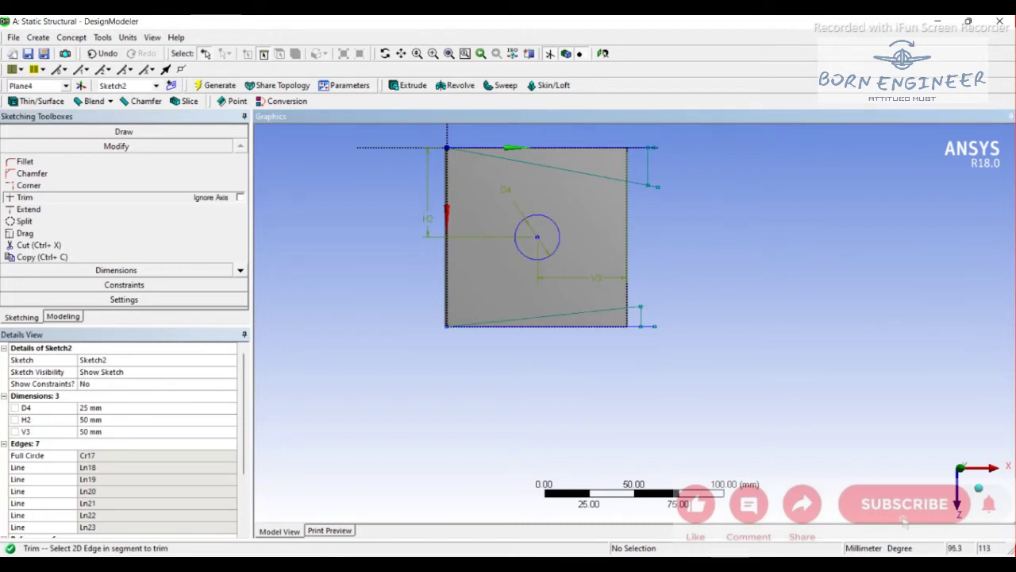
pyautogui.click(648, 325)
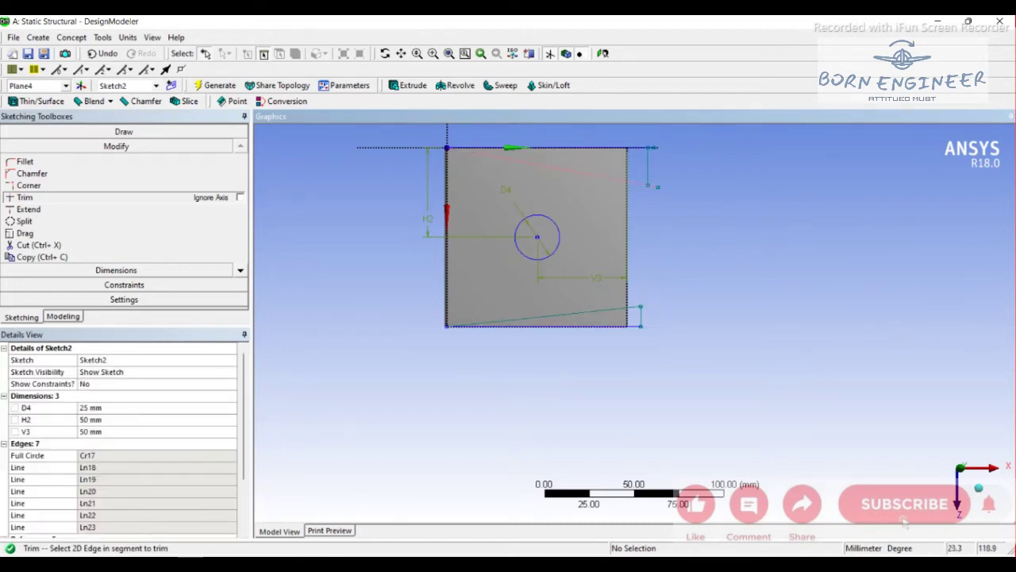
pyautogui.click(652, 184)
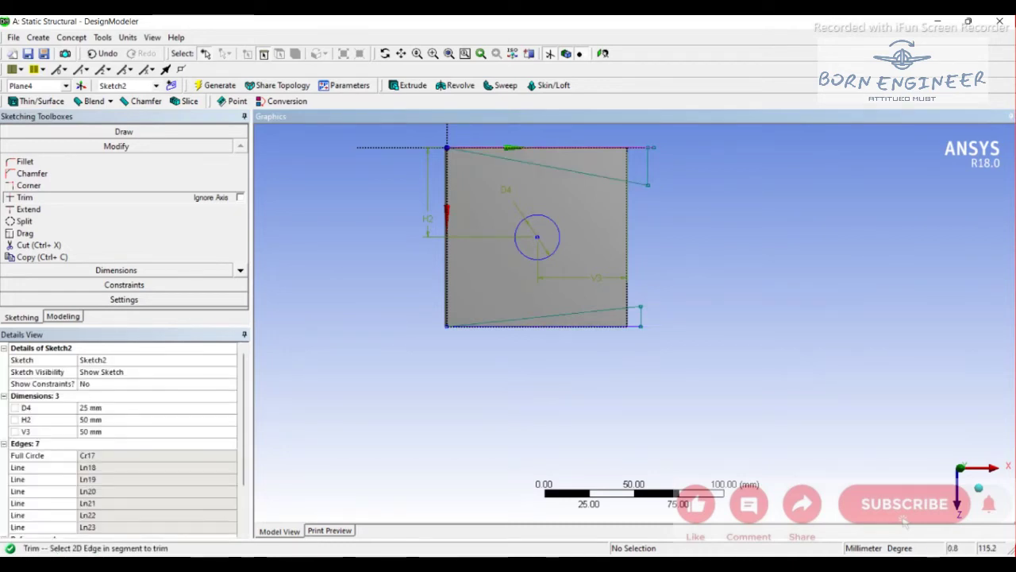
pyautogui.scroll(2, 635, 321)
pyautogui.scroll(1, 635, 322)
pyautogui.scroll(-3, 636, 323)
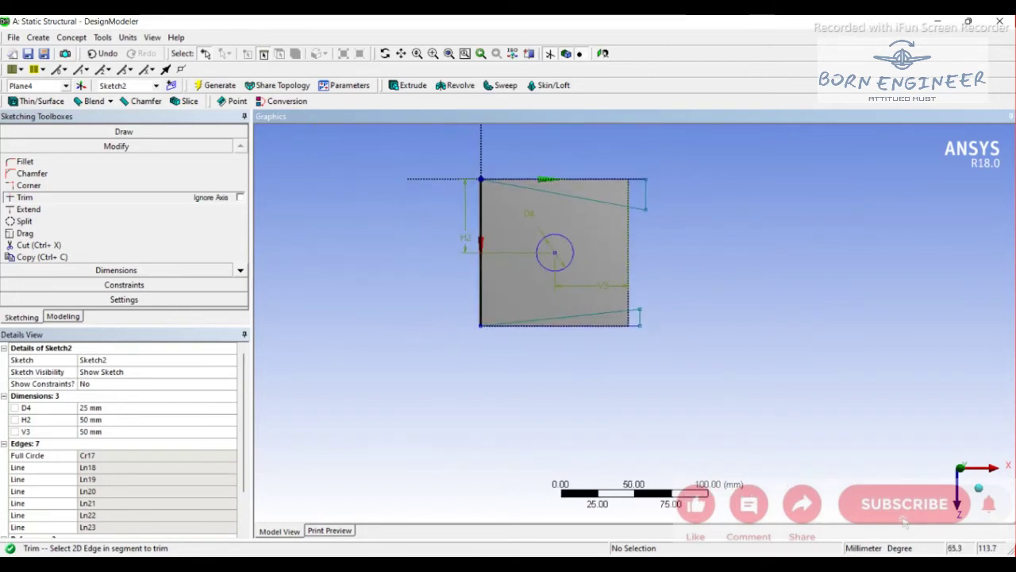
pyautogui.scroll(5, 655, 197)
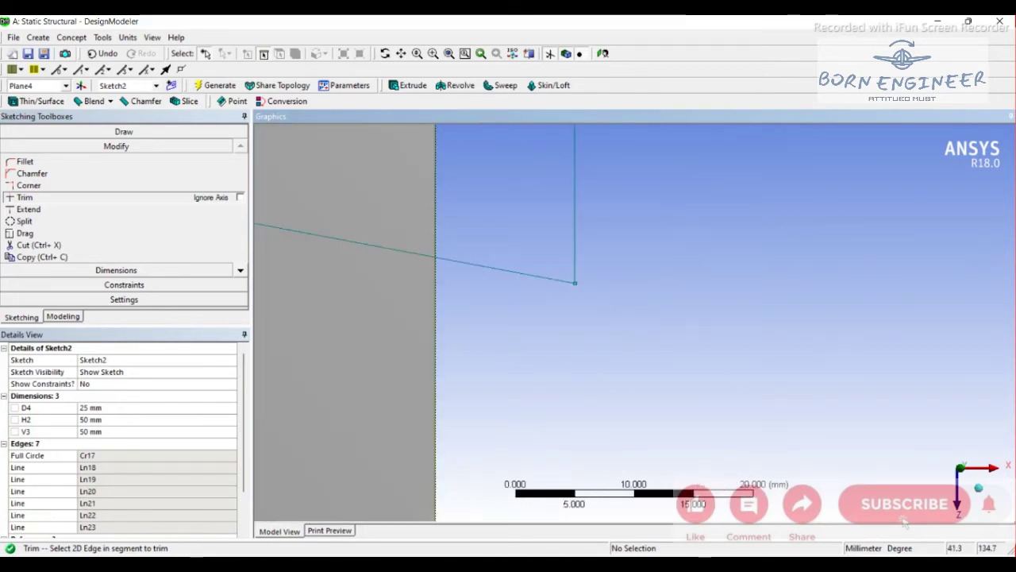
pyautogui.moveTo(538, 246); pyautogui.dragTo(671, 382, button='right')
pyautogui.scroll(-2, 671, 381)
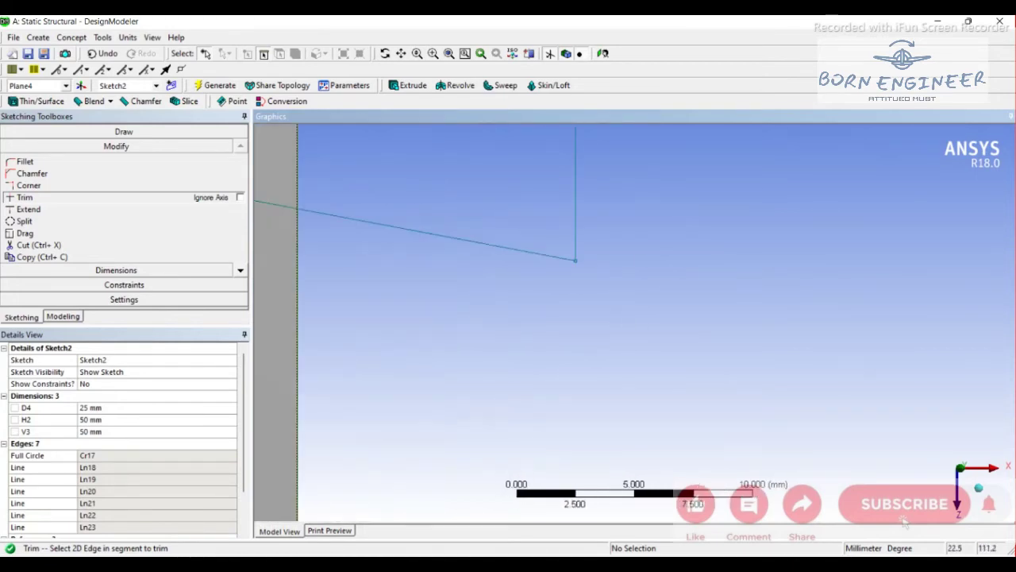
pyautogui.scroll(-2, 671, 382)
pyautogui.scroll(-2, 635, 322)
pyautogui.scroll(-2, 636, 322)
pyautogui.scroll(-2, 636, 322)
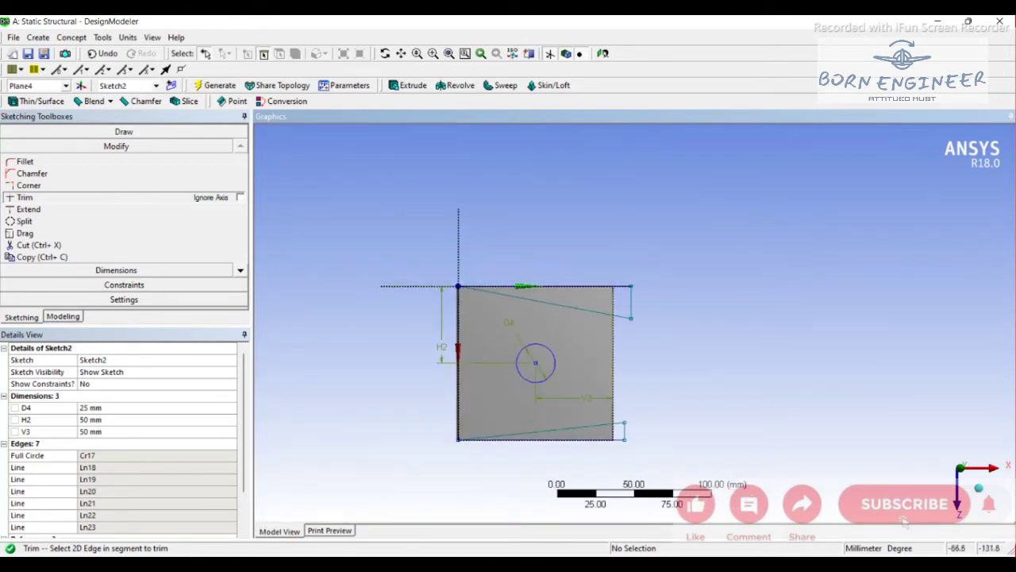
pyautogui.click(408, 85)
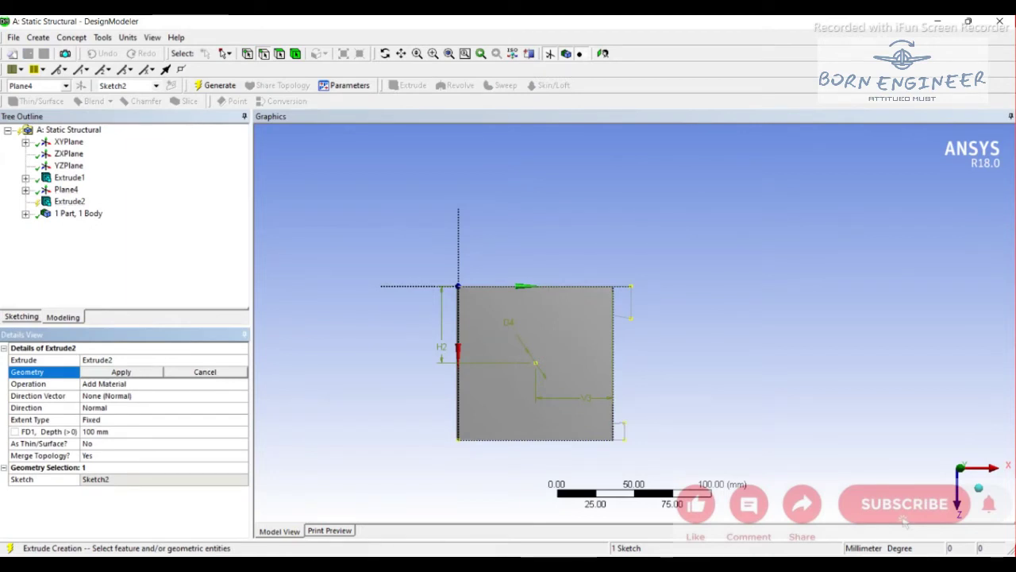
# - Make Extrude2 a Cut Material operation on Sketch2, then rotate to check the 25 mm hole
pyautogui.click(121, 372)
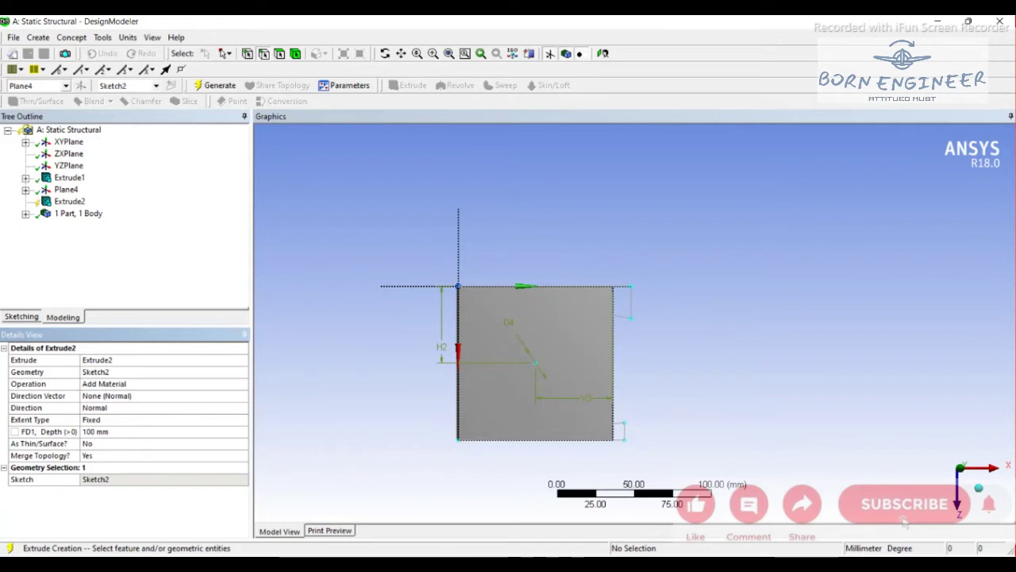
pyautogui.click(119, 384)
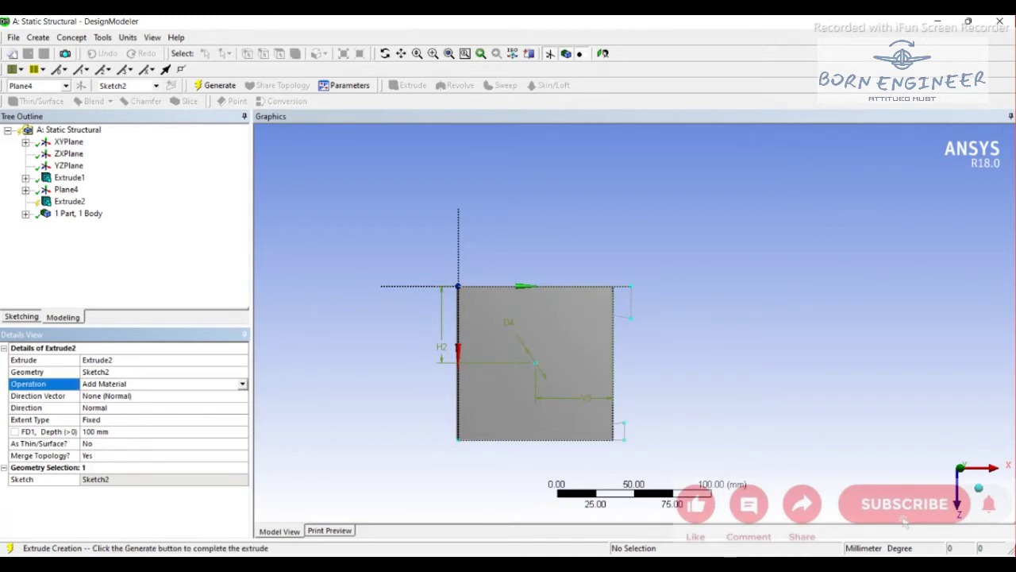
pyautogui.click(242, 383)
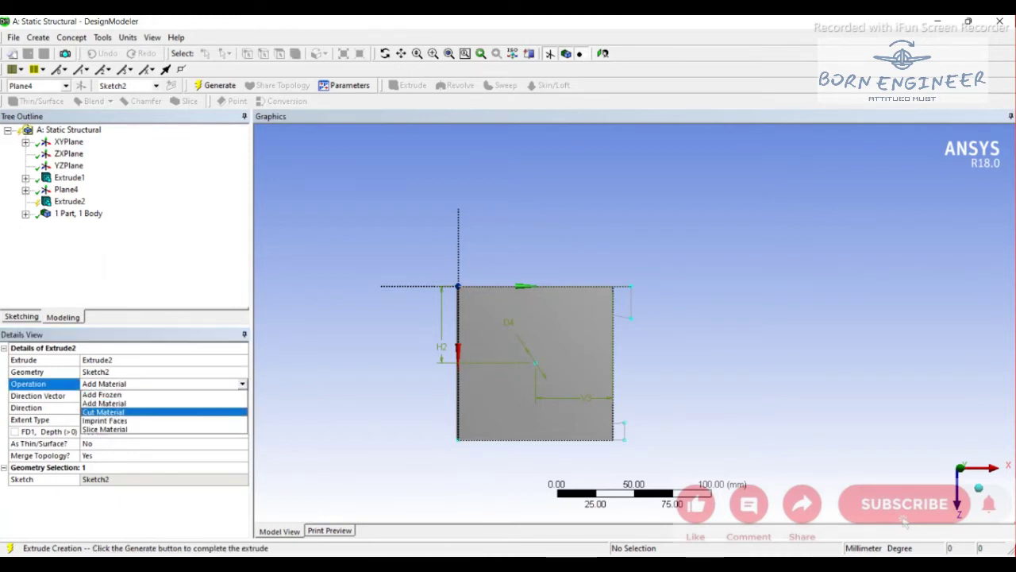
pyautogui.click(103, 411)
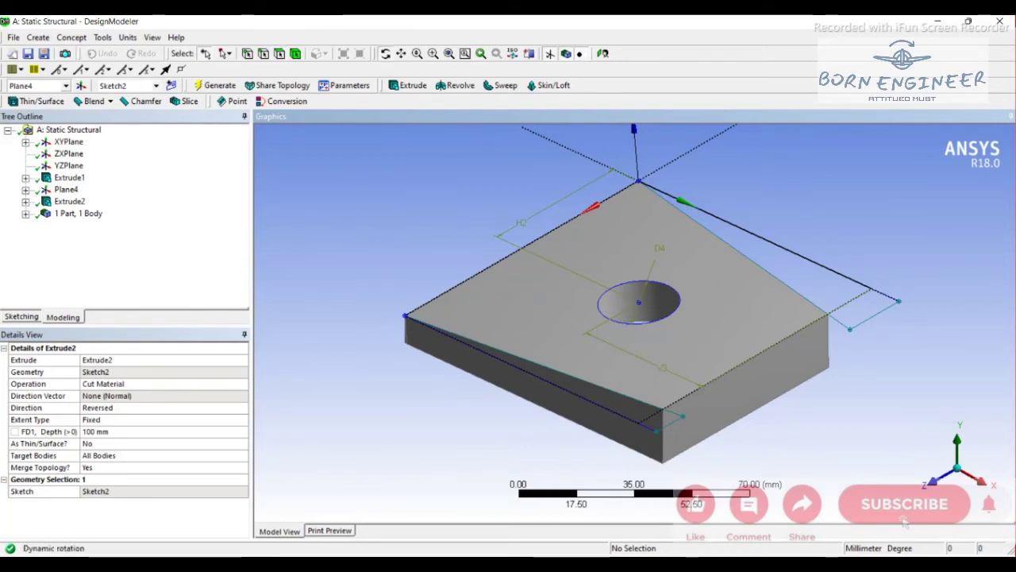
pyautogui.moveTo(635, 317)
pyautogui.mouseDown(button='middle')
pyautogui.moveTo(603, 262)
pyautogui.moveTo(643, 334)
pyautogui.moveTo(715, 346)
pyautogui.mouseUp(button='middle')
pyautogui.moveTo(665, 298)
pyautogui.mouseDown(button='middle')
pyautogui.moveTo(631, 465)
pyautogui.moveTo(615, 385)
pyautogui.mouseUp(button='middle')
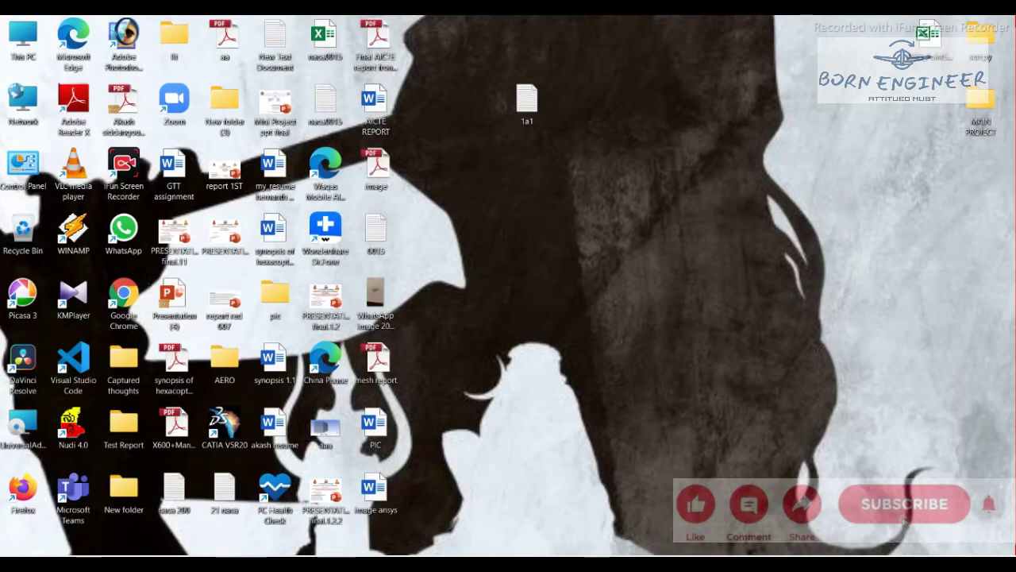
# - Restore Workbench and launch Mechanical from the Model cell (A4)
pyautogui.click(683, 496)
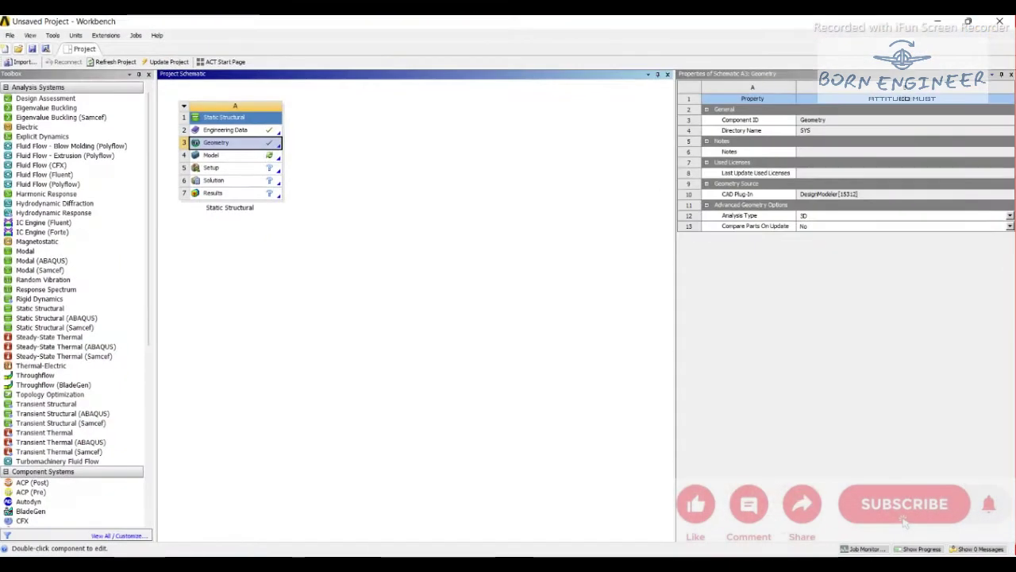
pyautogui.click(214, 155)
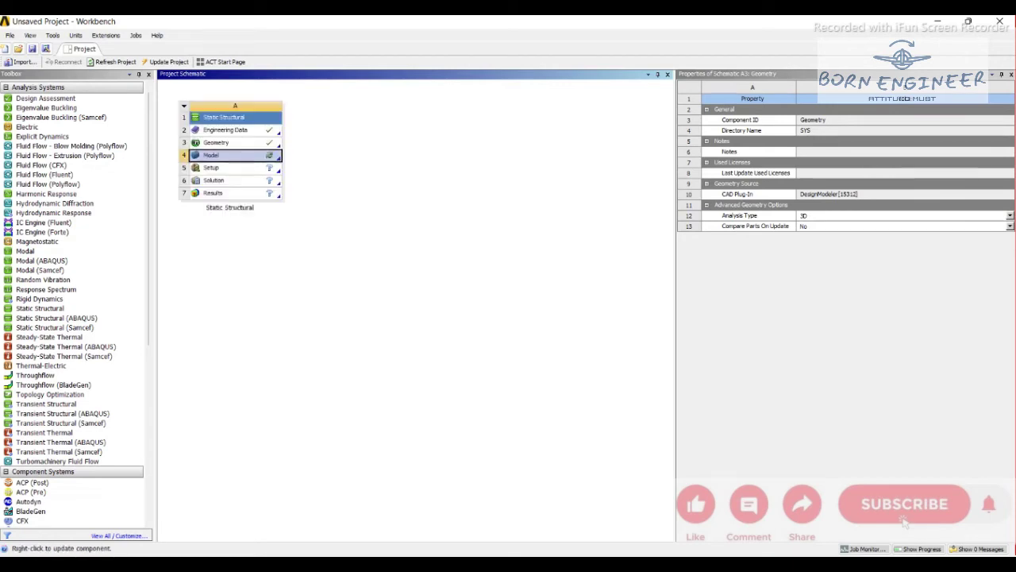
pyautogui.doubleClick(211, 155)
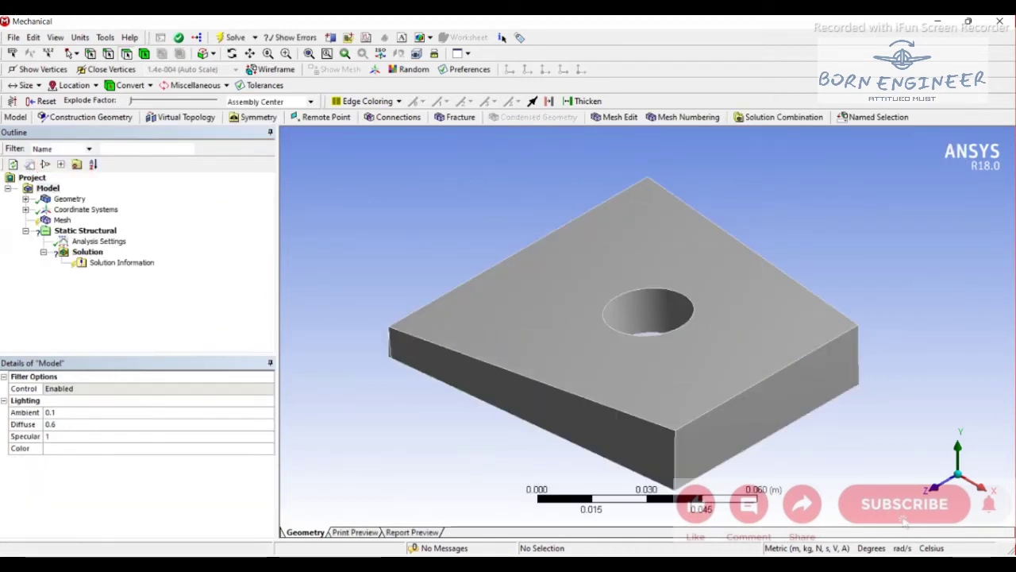
# - Add an Edge Sizing mesh control scoped to the hole's top and bottom circular edges
pyautogui.click(62, 220)
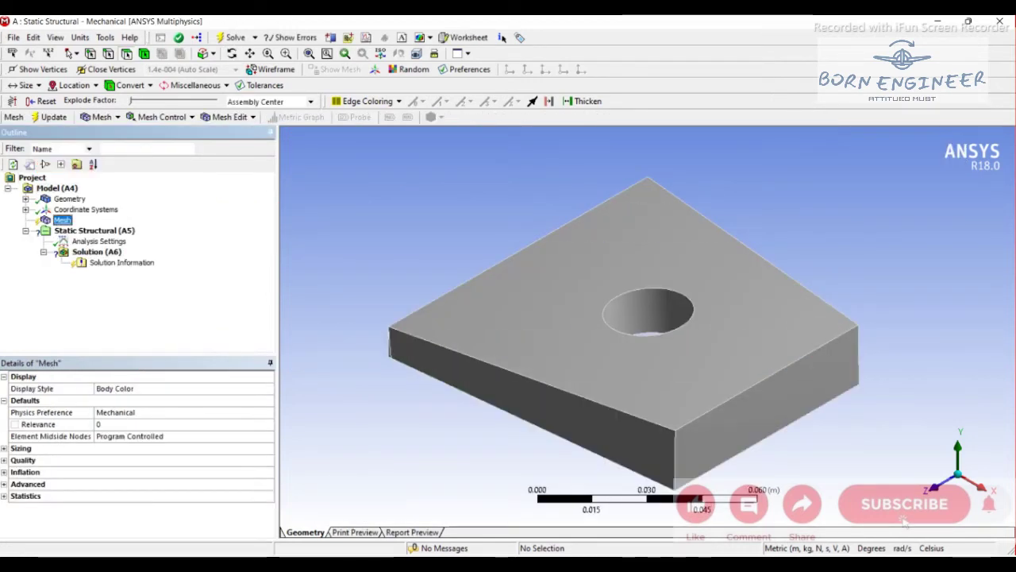
pyautogui.rightClick(44, 217)
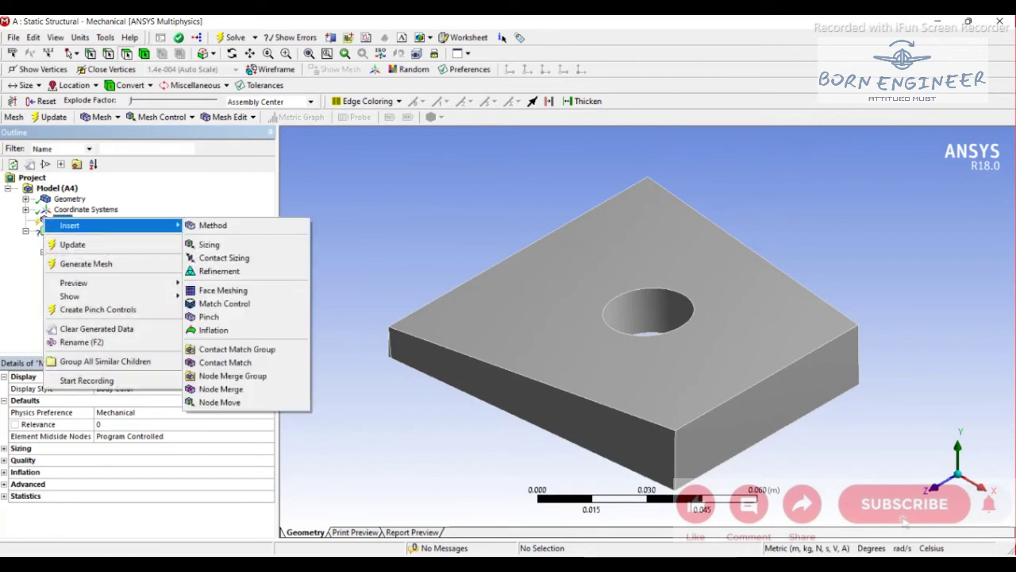
pyautogui.click(209, 243)
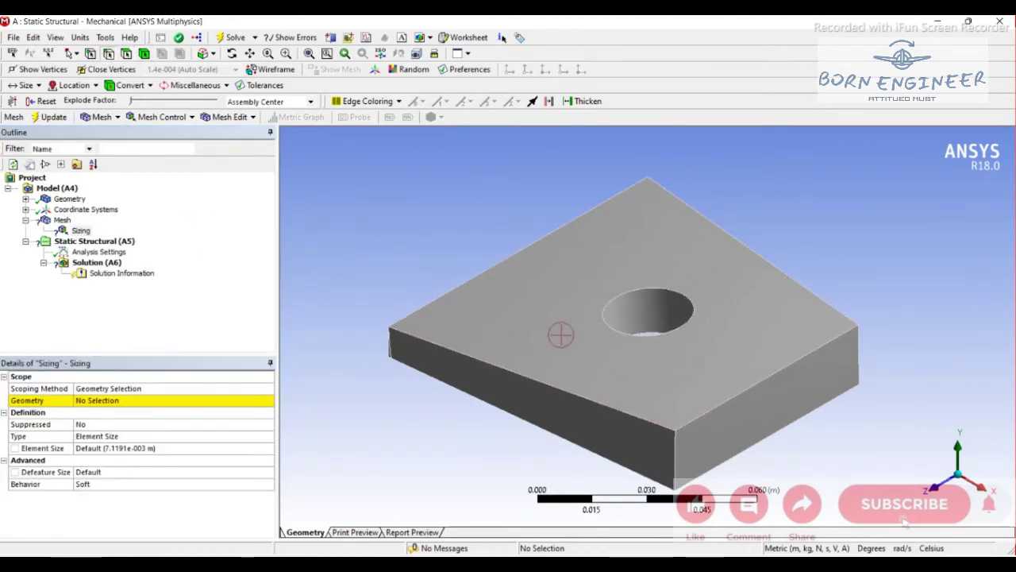
pyautogui.click(627, 303)
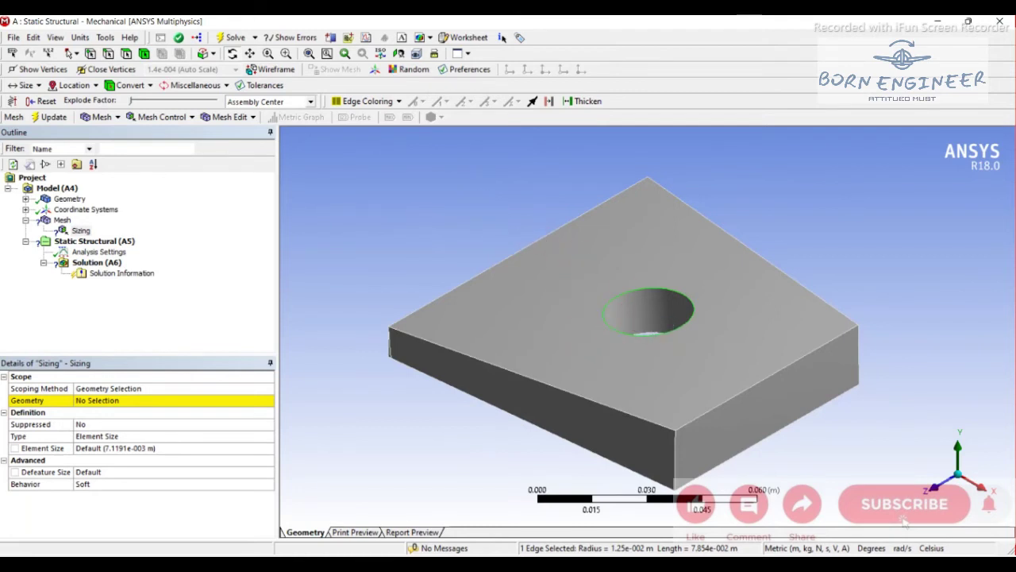
pyautogui.click(120, 400)
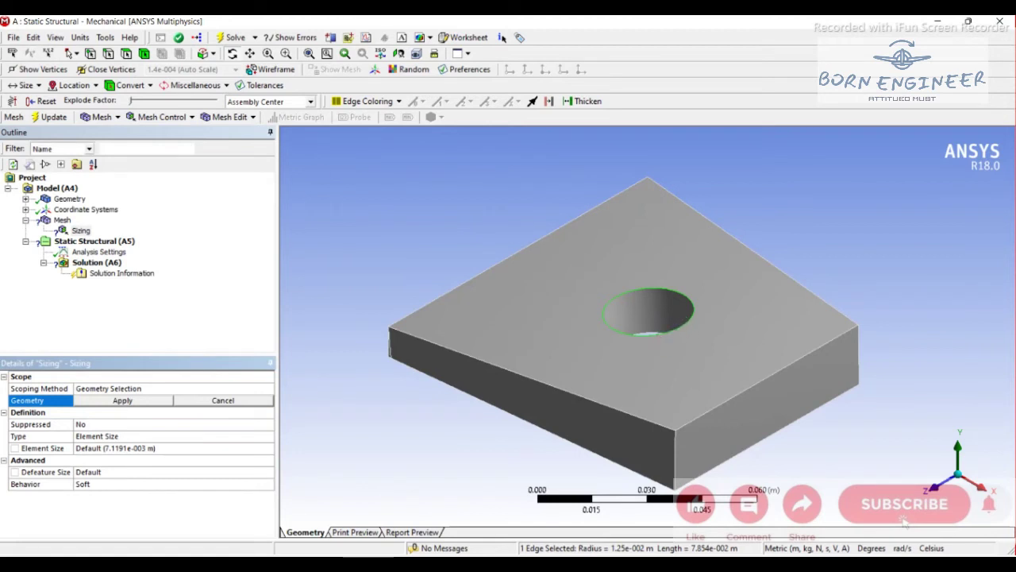
pyautogui.click(90, 53)
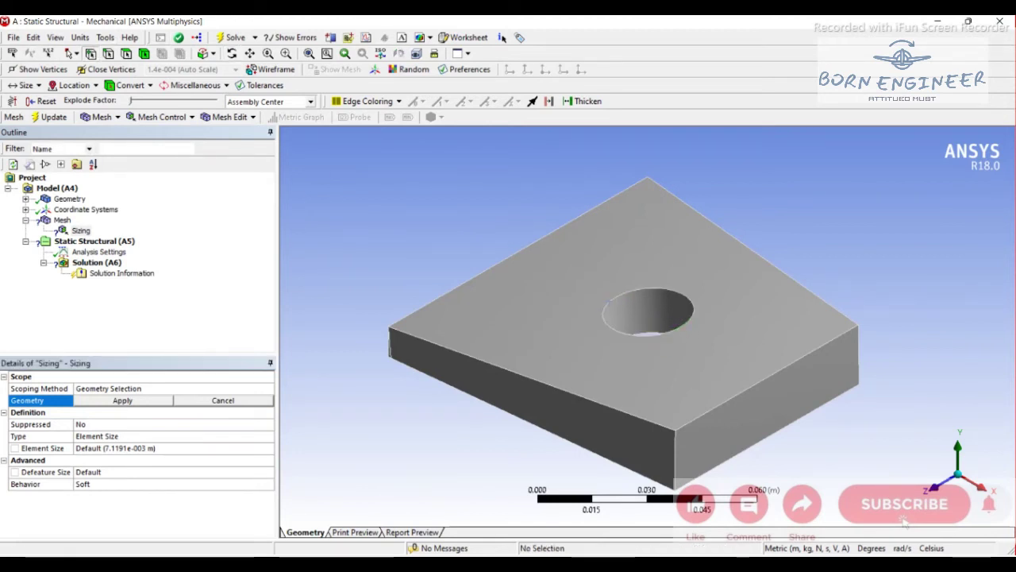
pyautogui.click(77, 53)
pyautogui.click(101, 68)
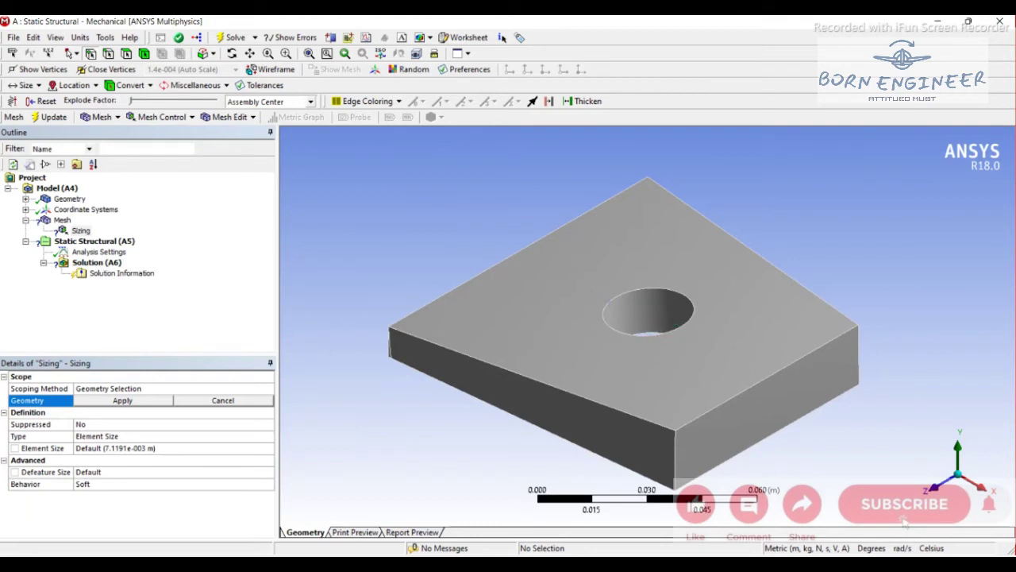
pyautogui.click(222, 400)
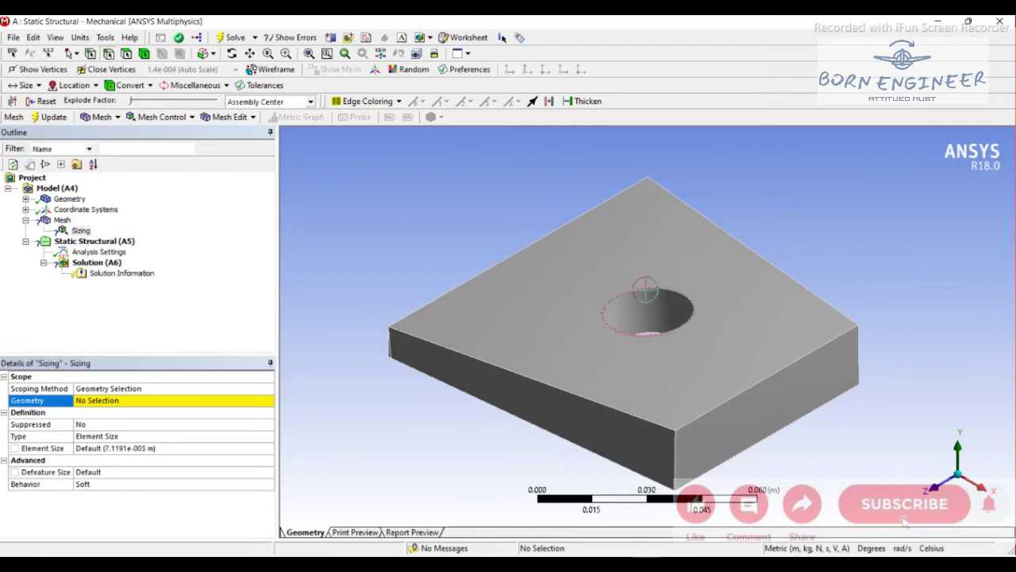
pyautogui.click(666, 323)
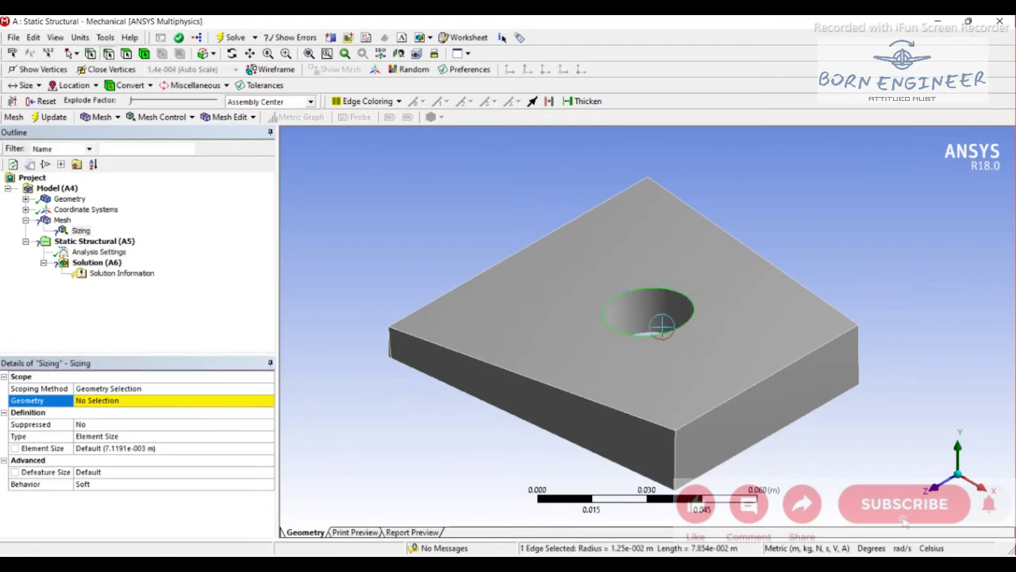
pyautogui.keyDown('ctrl'); pyautogui.click(665, 328); pyautogui.keyUp('ctrl')
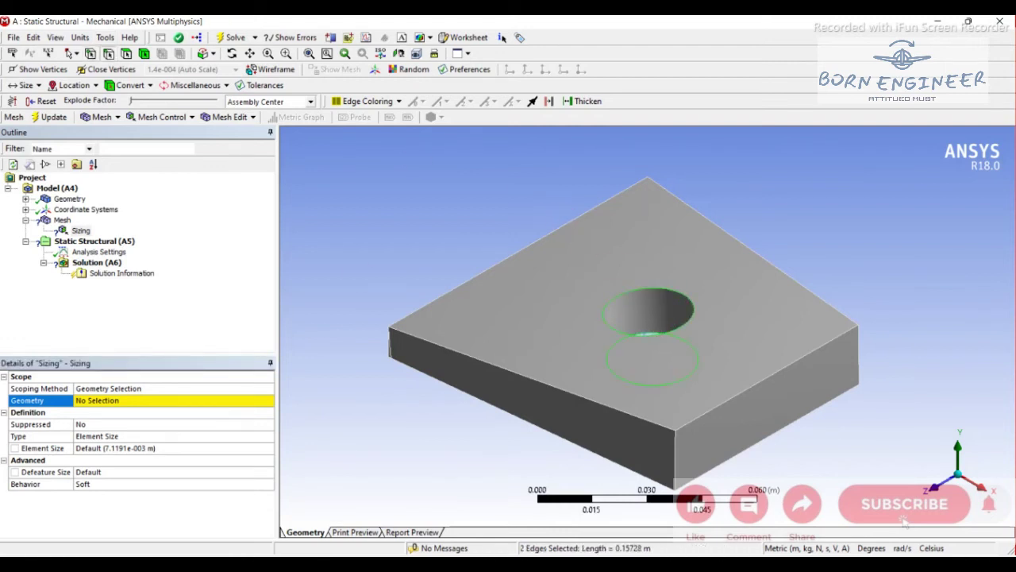
pyautogui.click(173, 401)
pyautogui.click(123, 400)
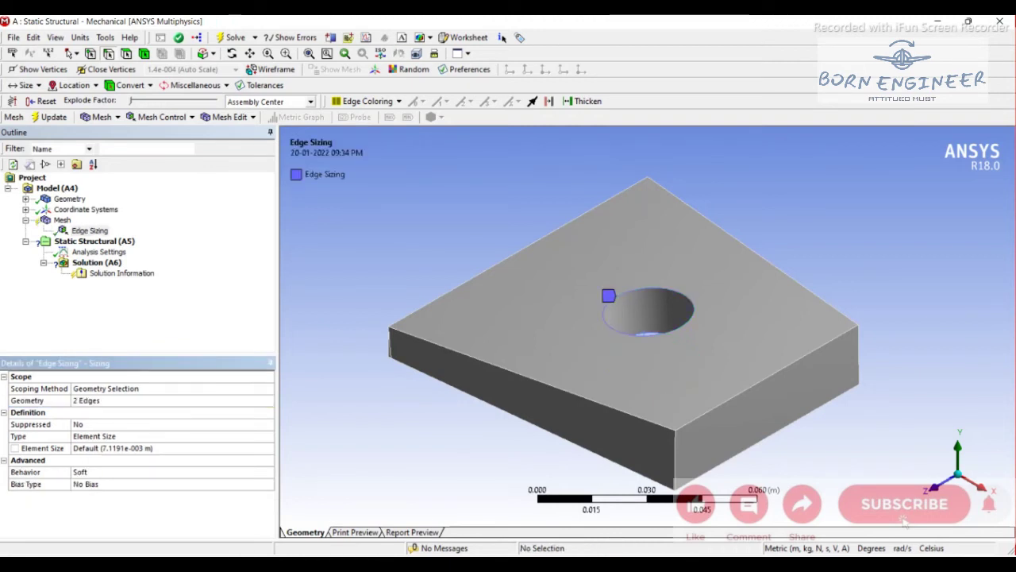
# - Set the edge sizing to Number of Divisions, 50 divisions, with Hard behaviour
pyautogui.click(39, 435)
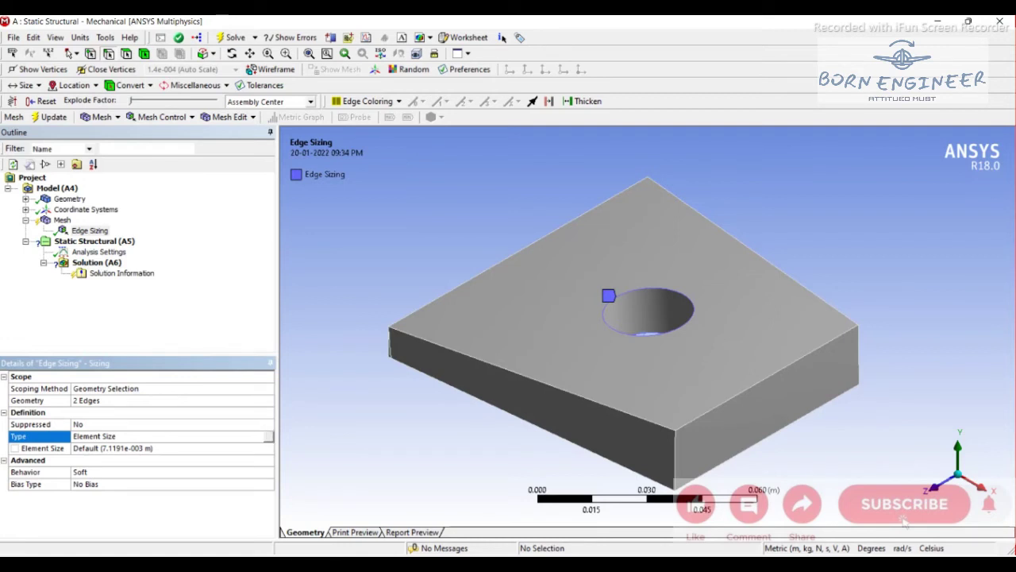
pyautogui.click(268, 436)
pyautogui.click(108, 455)
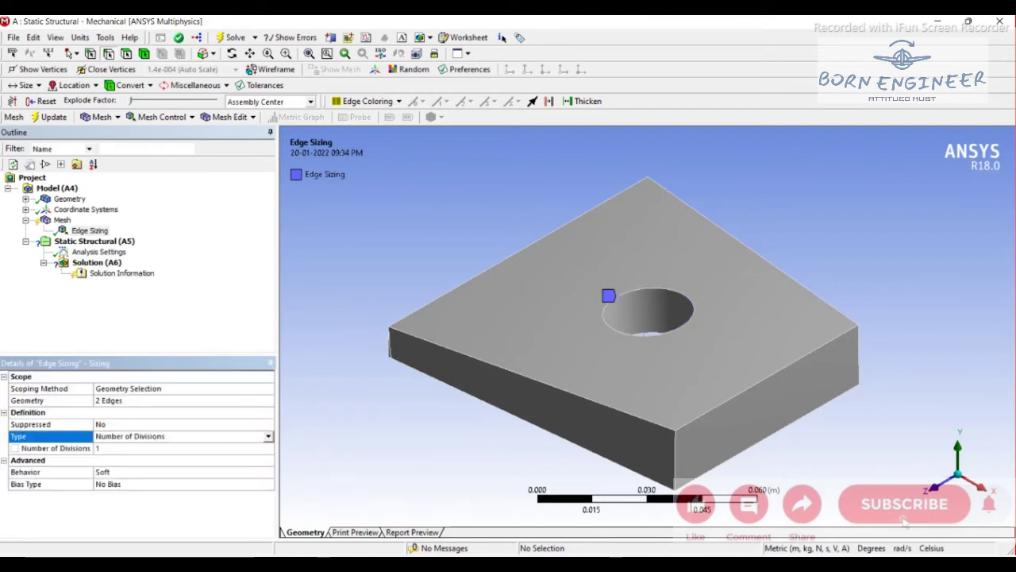
pyautogui.click(127, 448)
pyautogui.write('50')
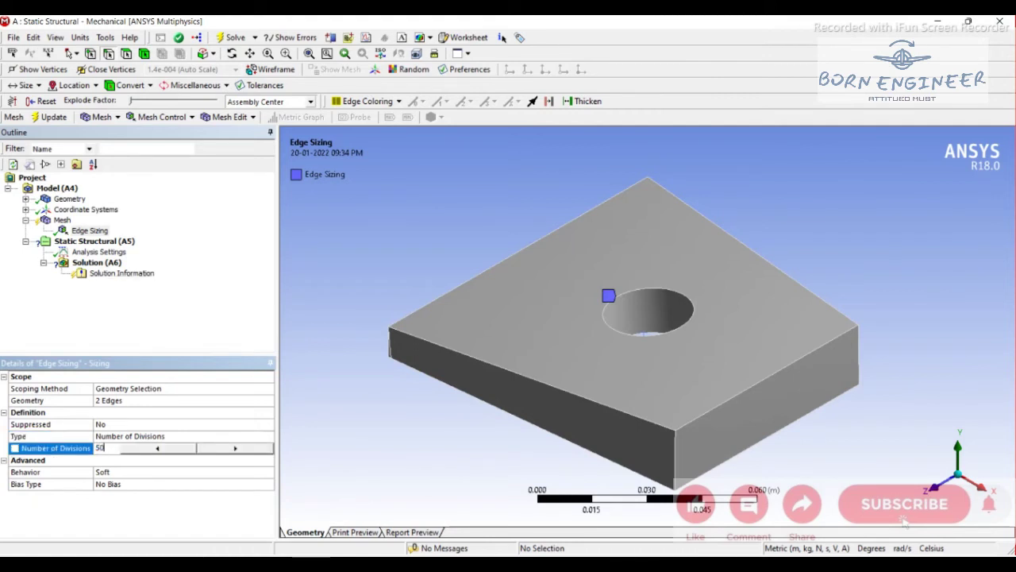
pyautogui.click(127, 471)
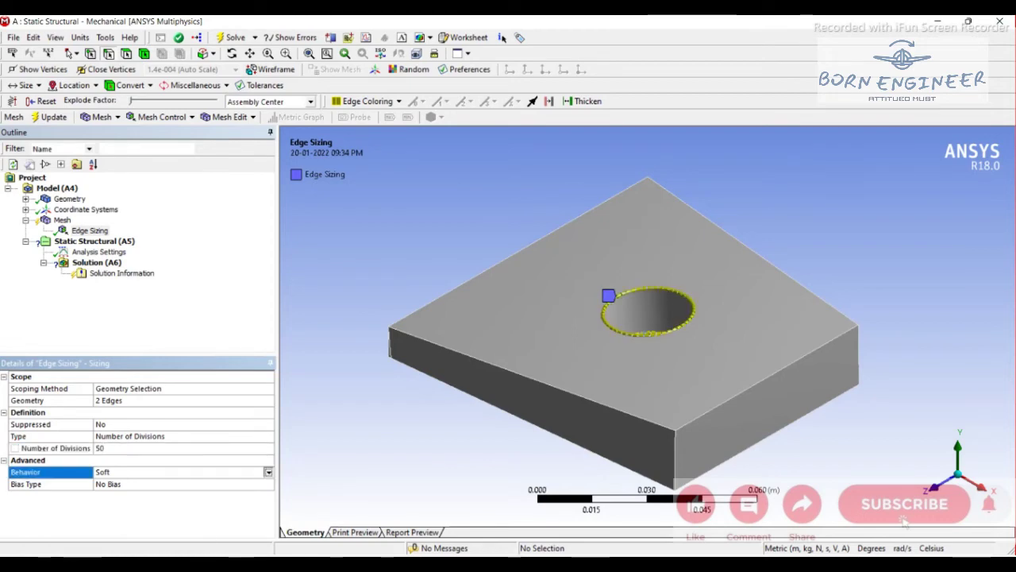
pyautogui.click(265, 471)
pyautogui.click(127, 492)
# - Set the mesh Relevance Center to Fine and the element size to 0.009 m
pyautogui.click(62, 220)
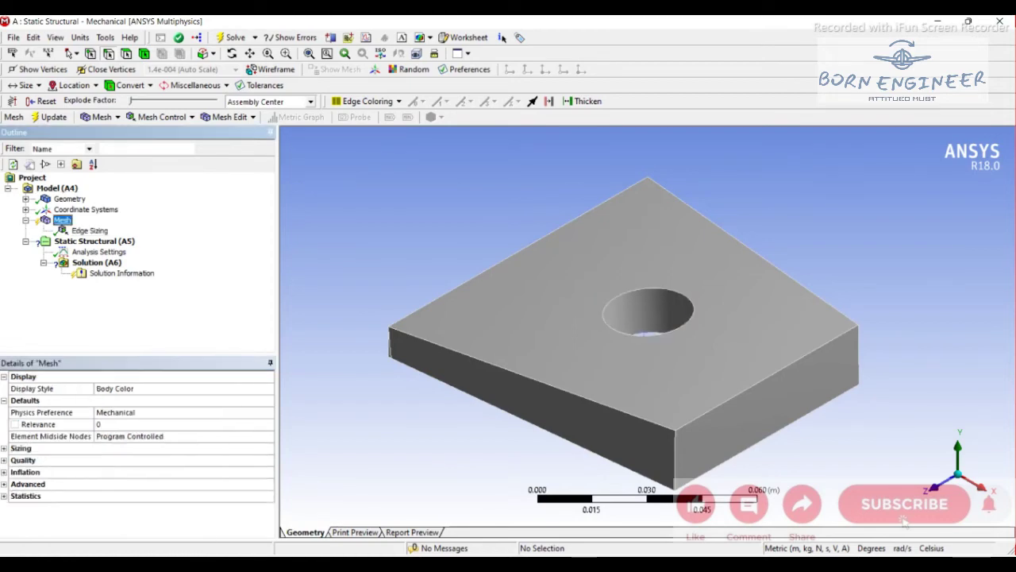
pyautogui.rightClick(62, 220)
pyautogui.press('Escape')
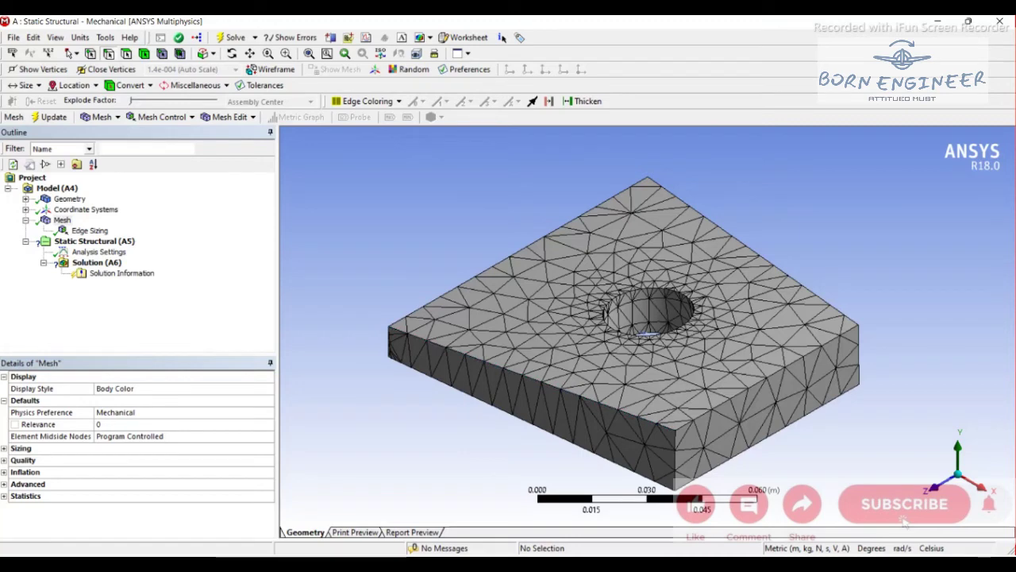
pyautogui.click(21, 448)
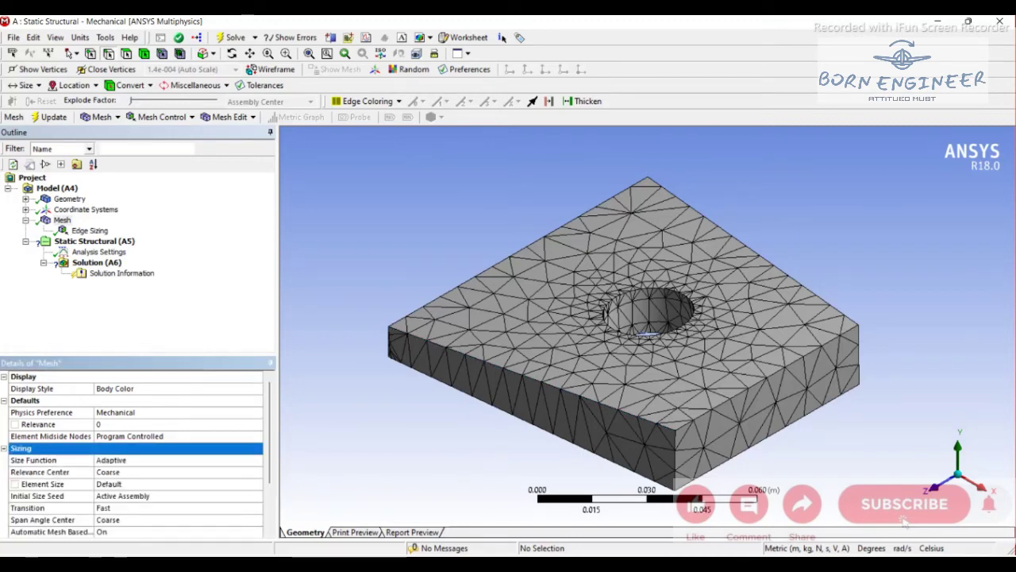
pyautogui.click(40, 472)
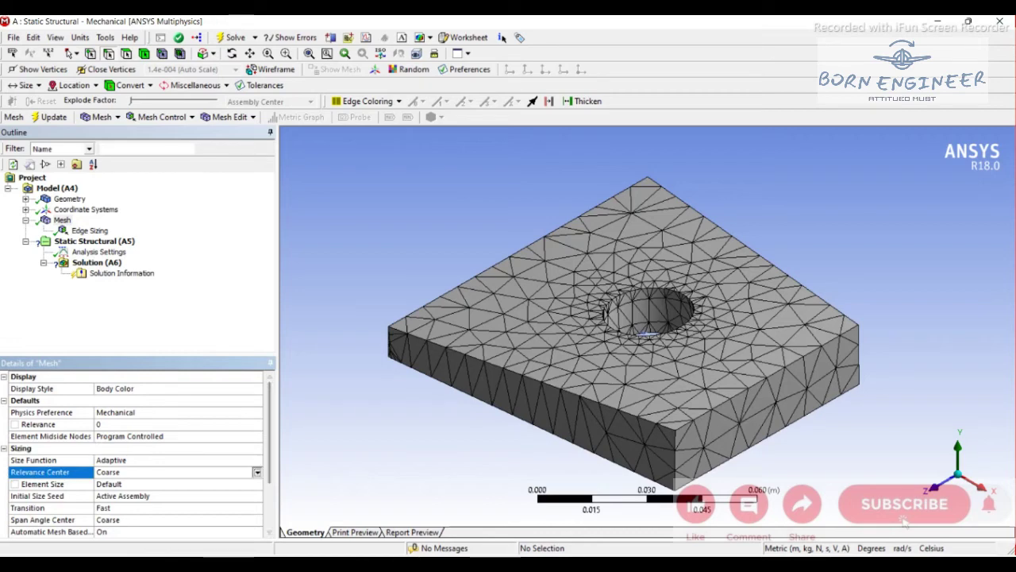
pyautogui.click(175, 472)
pyautogui.click(111, 500)
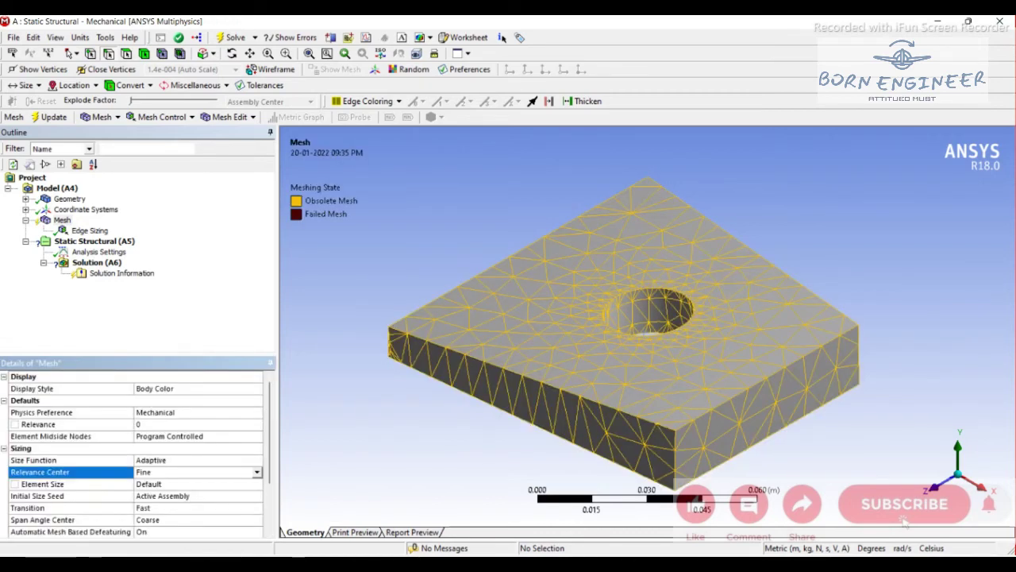
pyautogui.click(151, 484)
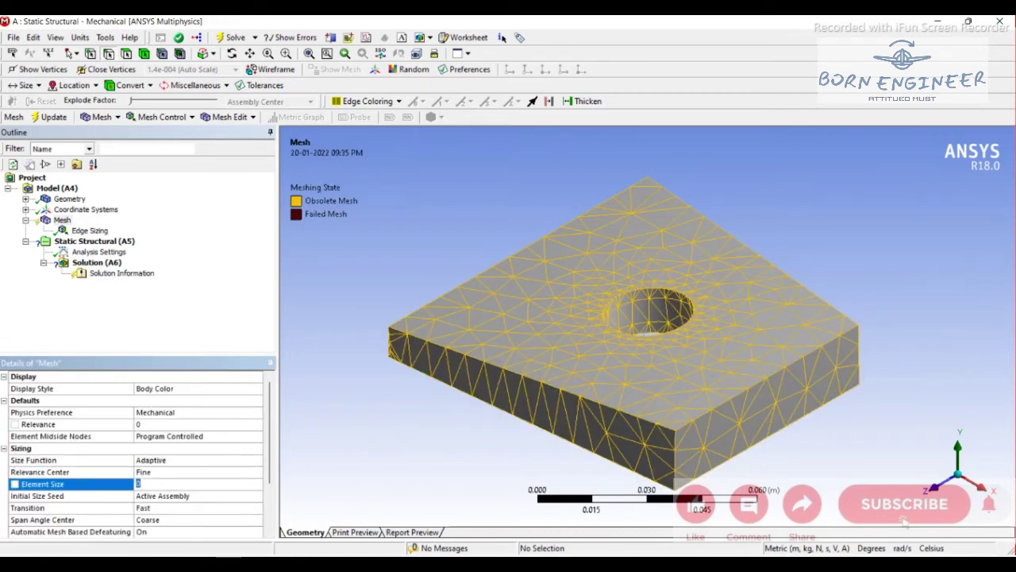
pyautogui.write('0.')
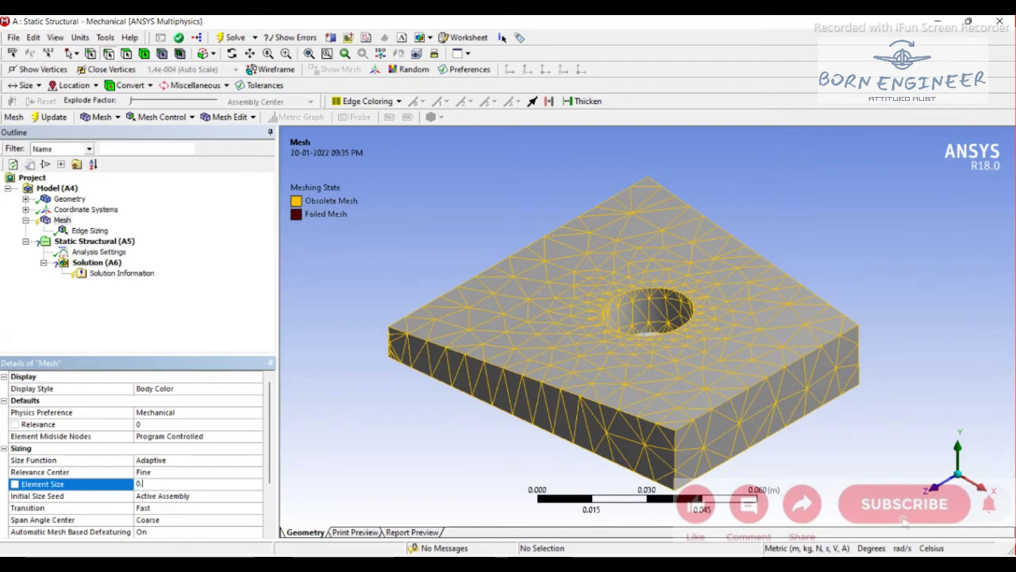
pyautogui.write('009')
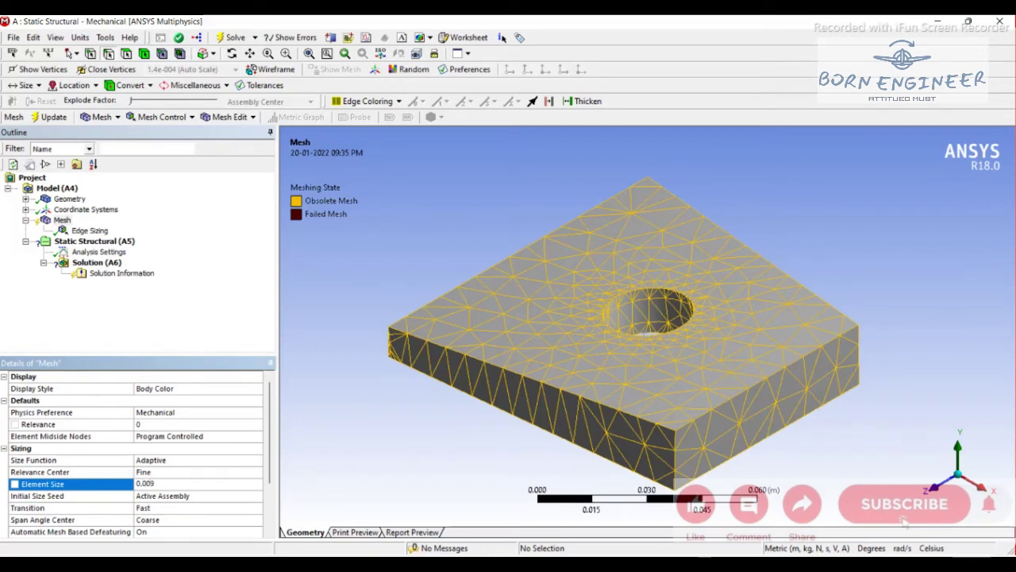
pyautogui.press('Return')
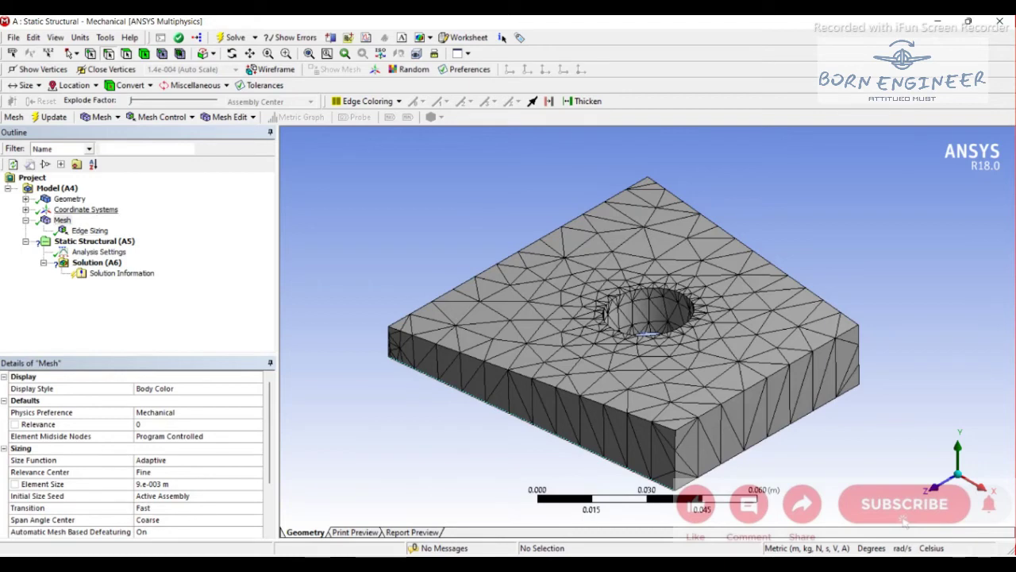
# - Raise the hole edge sizing to 100 divisions and update the mesh
pyautogui.click(89, 231)
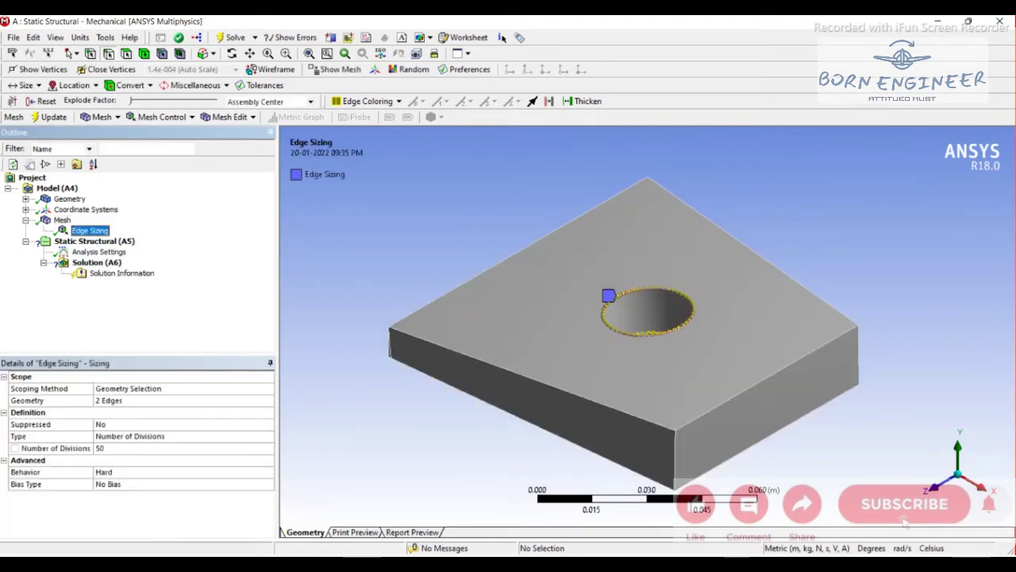
pyautogui.click(119, 448)
pyautogui.write('1')
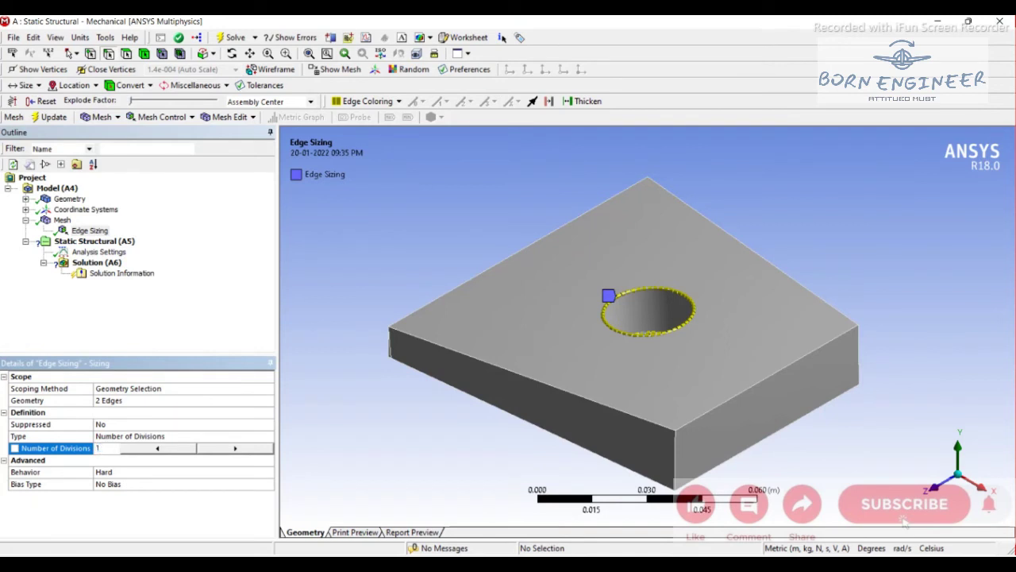
pyautogui.write('00')
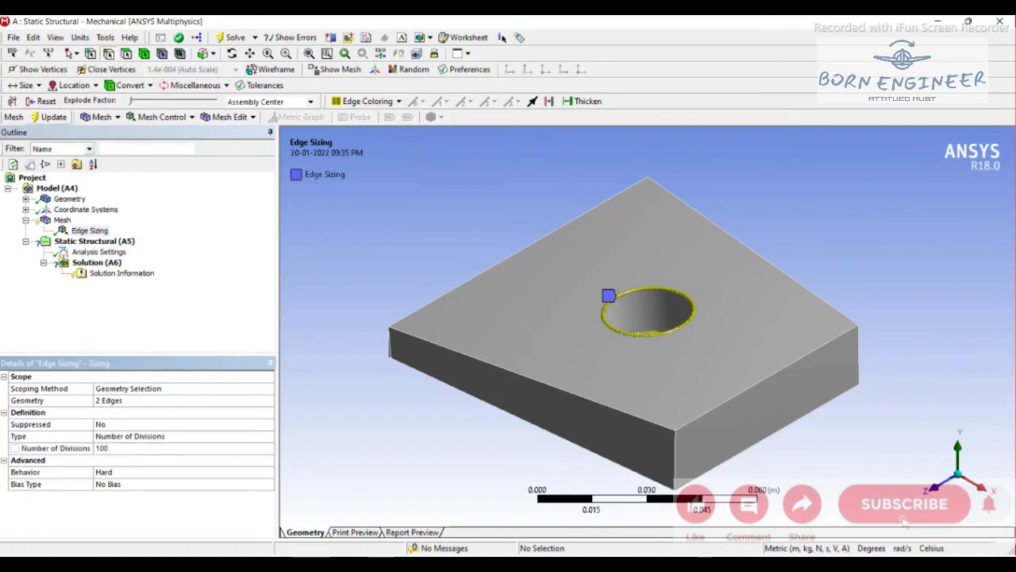
pyautogui.click(49, 117)
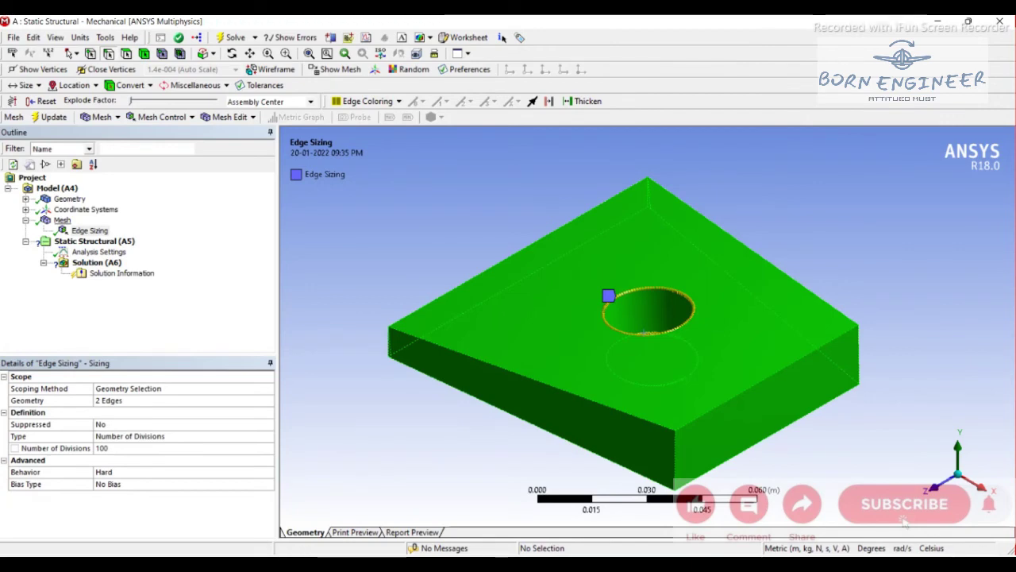
pyautogui.click(61, 220)
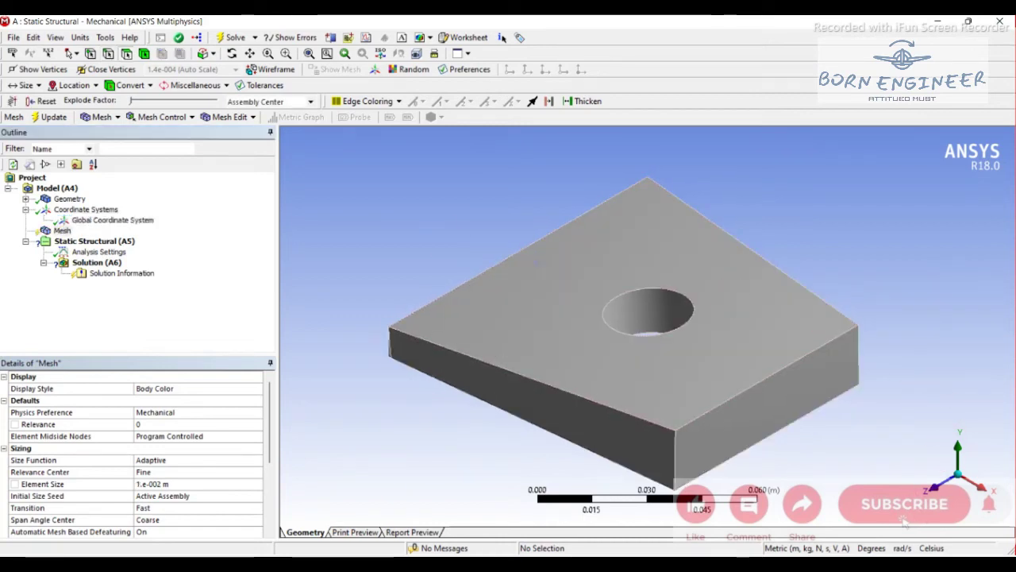
# - Generate the plate mesh, then reduce the element size to 0.001 m
pyautogui.press('F2')
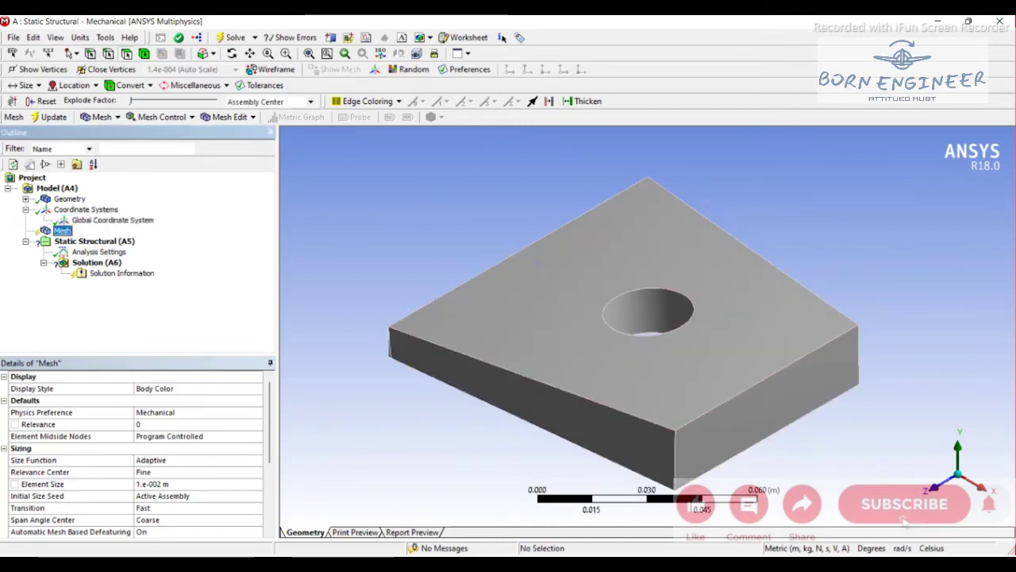
pyautogui.rightClick(57, 230)
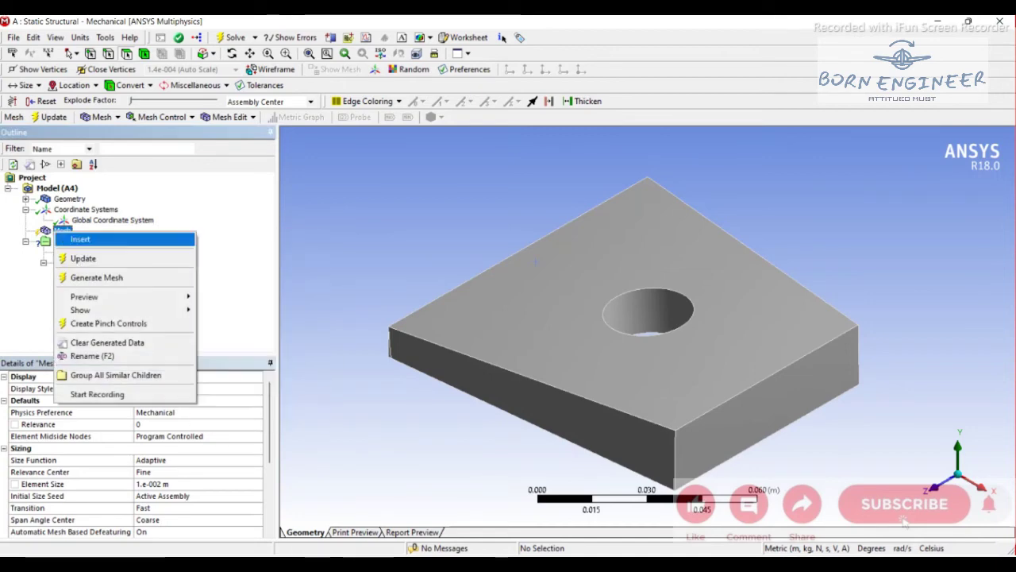
pyautogui.click(96, 277)
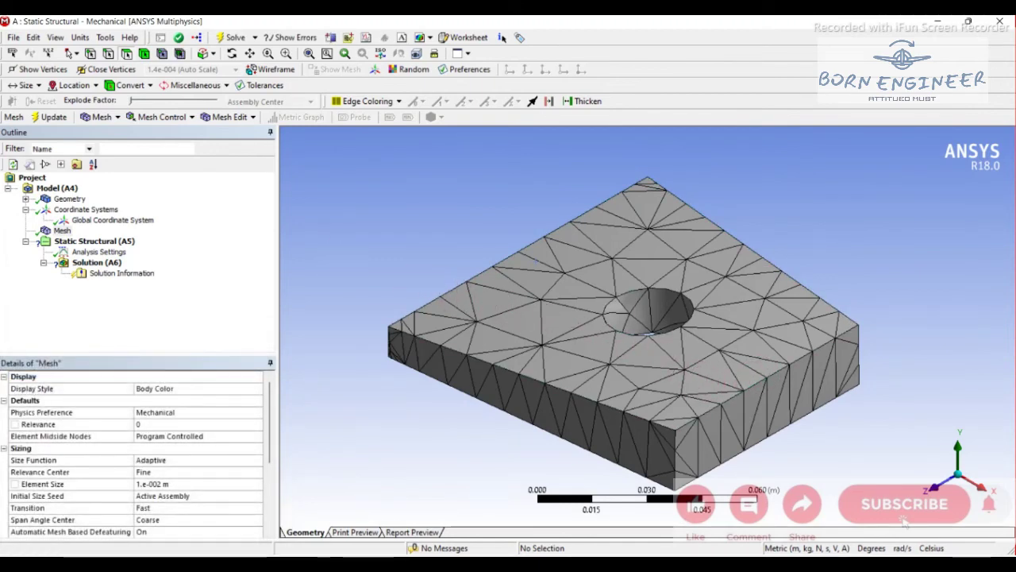
pyautogui.click(167, 484)
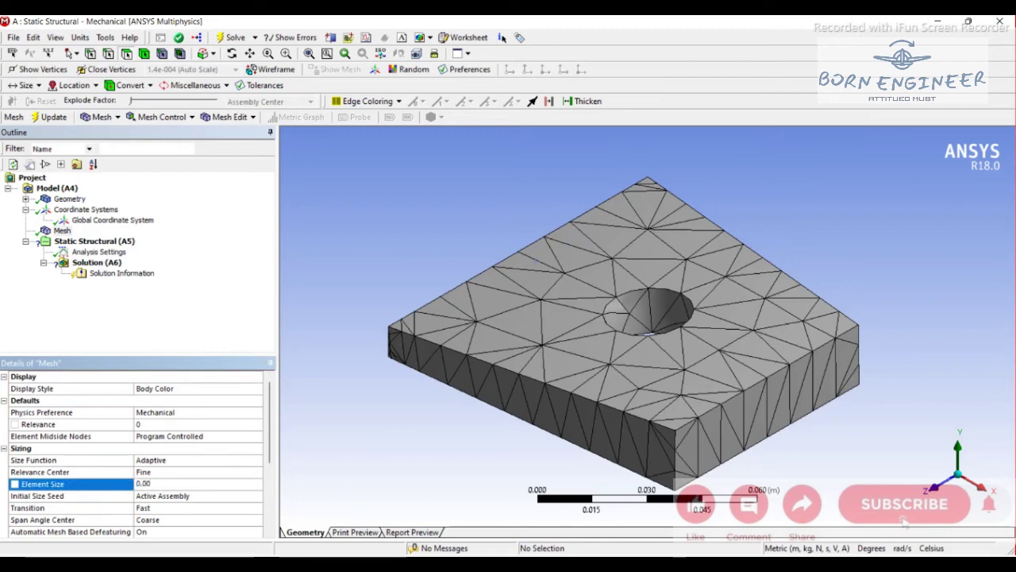
pyautogui.write('1')
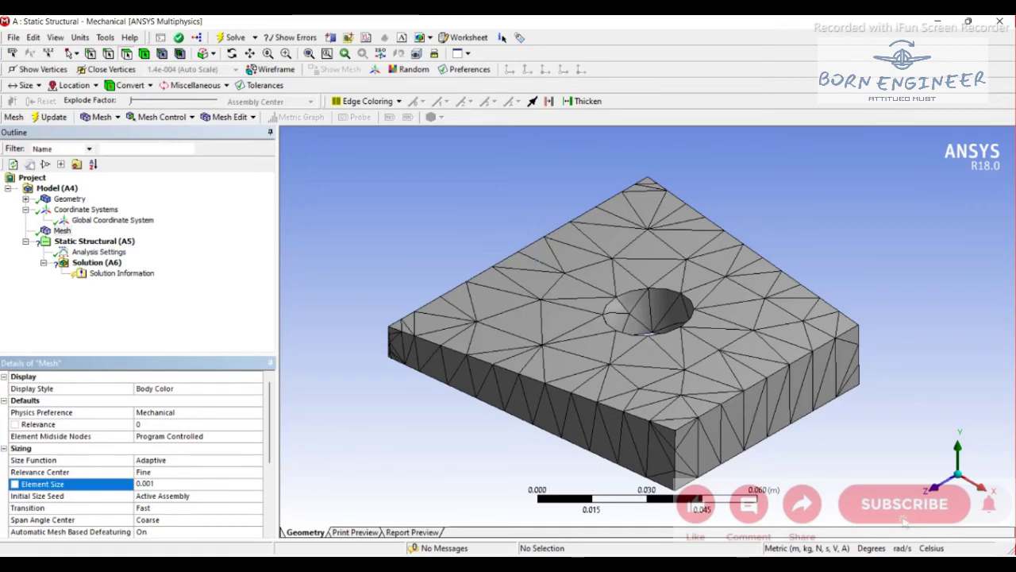
pyautogui.press('Return')
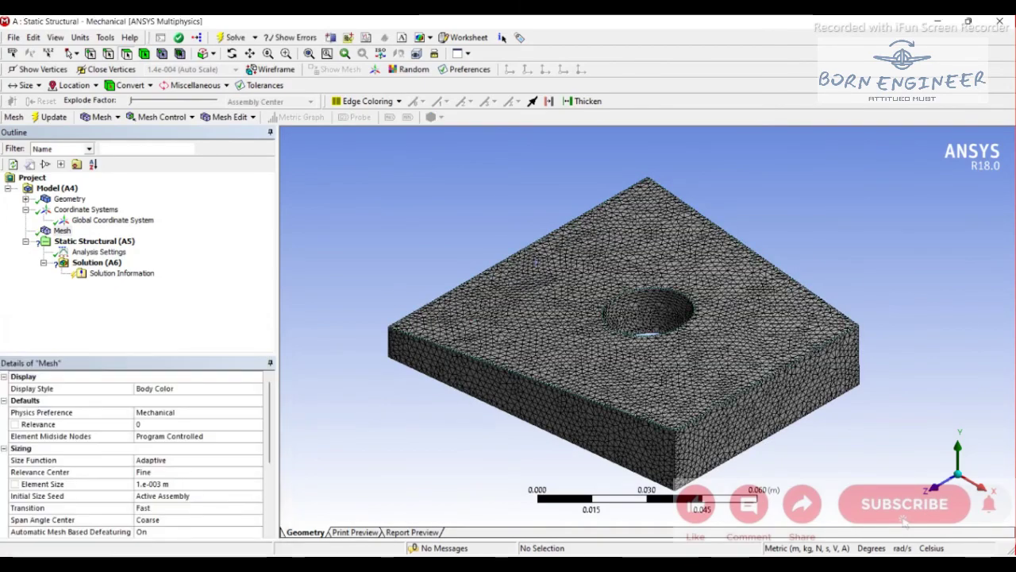
# - Zoom around the plate to inspect the dense 0.001 m tetrahedral mesh
pyautogui.scroll(2, 468, 319)
pyautogui.scroll(3, 468, 319)
pyautogui.scroll(3, 468, 319)
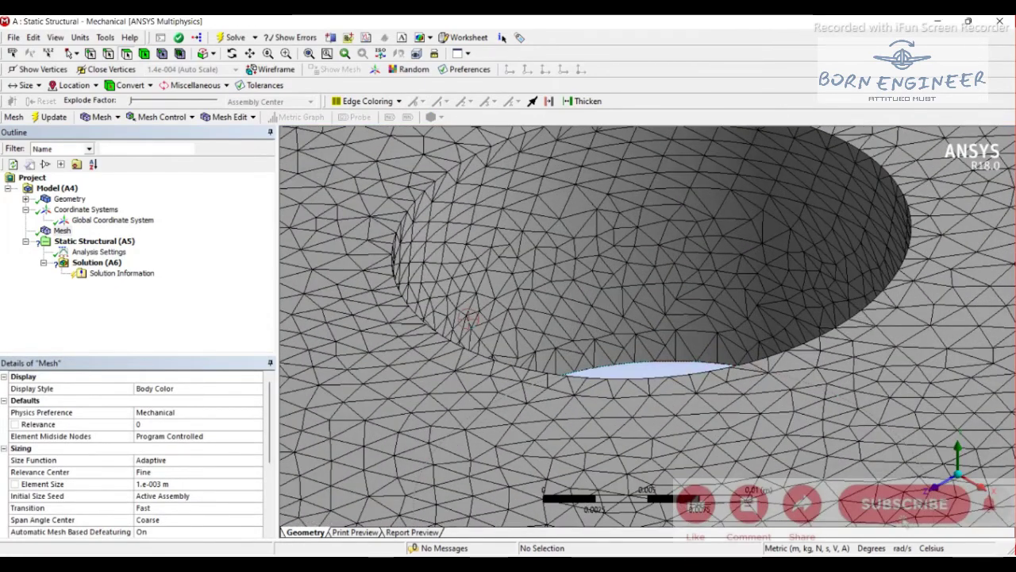
pyautogui.scroll(-1, 468, 318)
pyautogui.scroll(-1, 468, 317)
pyautogui.scroll(-2, 468, 318)
pyautogui.scroll(-3, 469, 318)
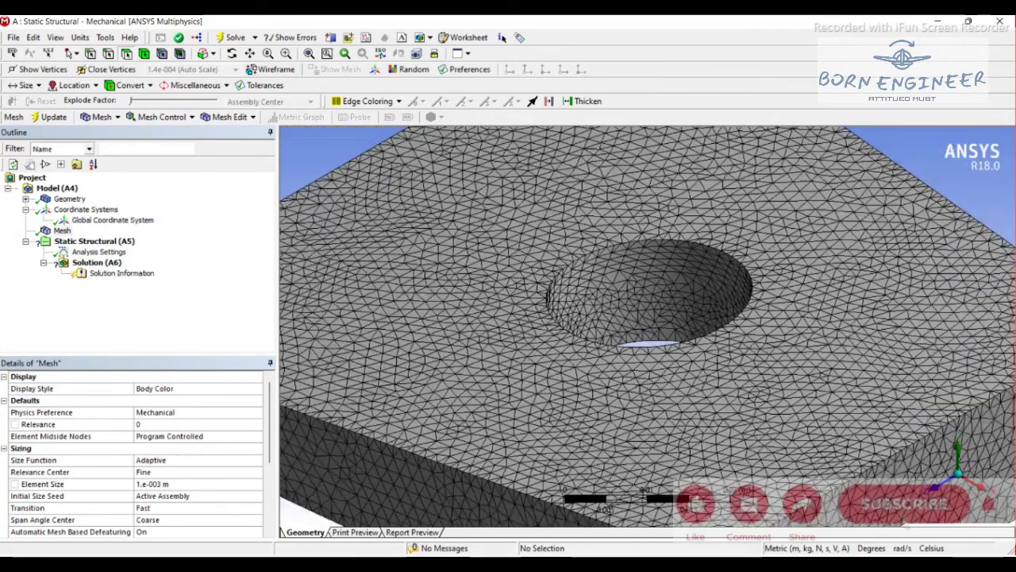
pyautogui.scroll(-3, 468, 317)
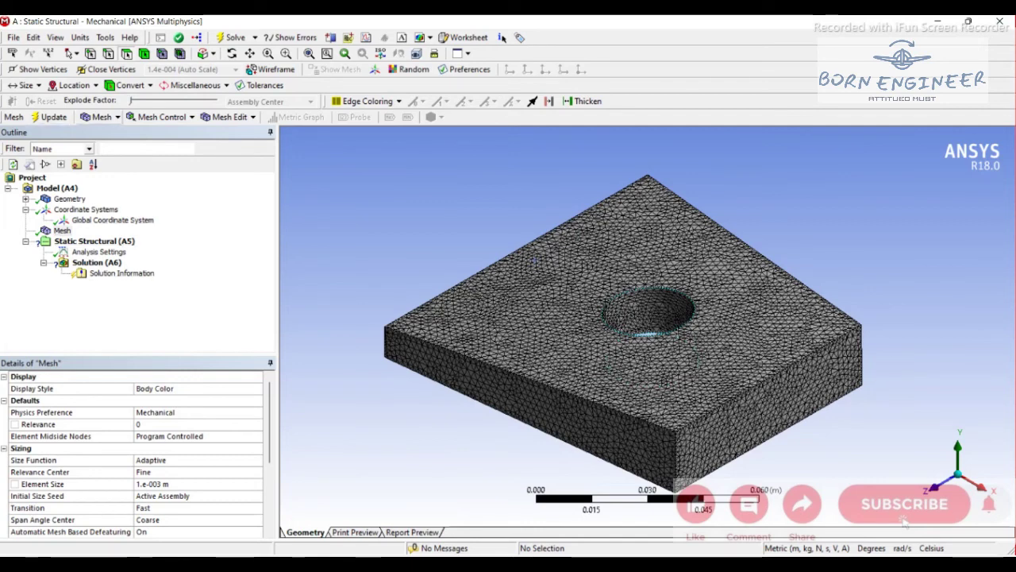
pyautogui.press('F2')
# - Add a 50000 N Force load on the plate's top face
pyautogui.click(93, 240)
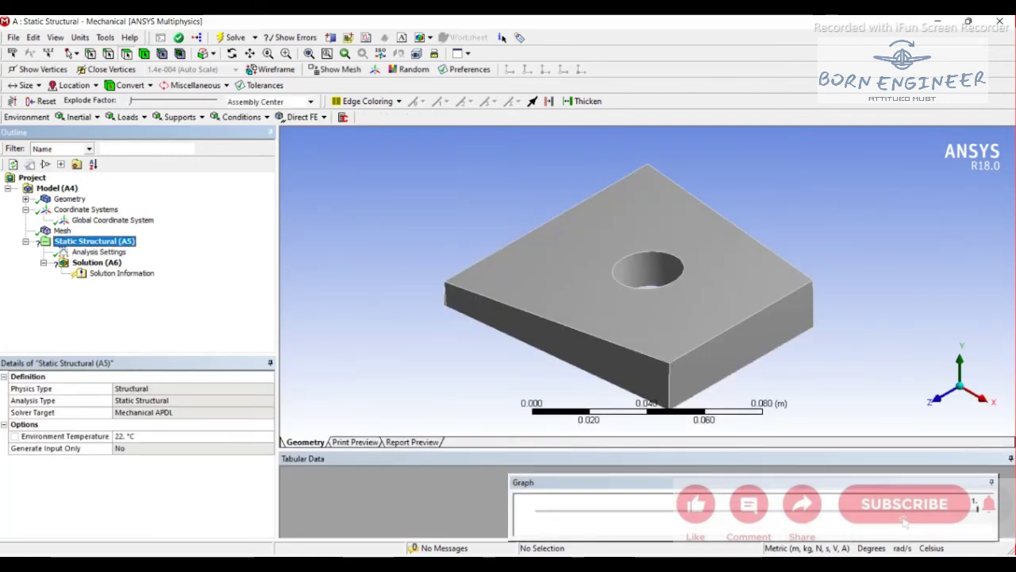
pyautogui.click(127, 117)
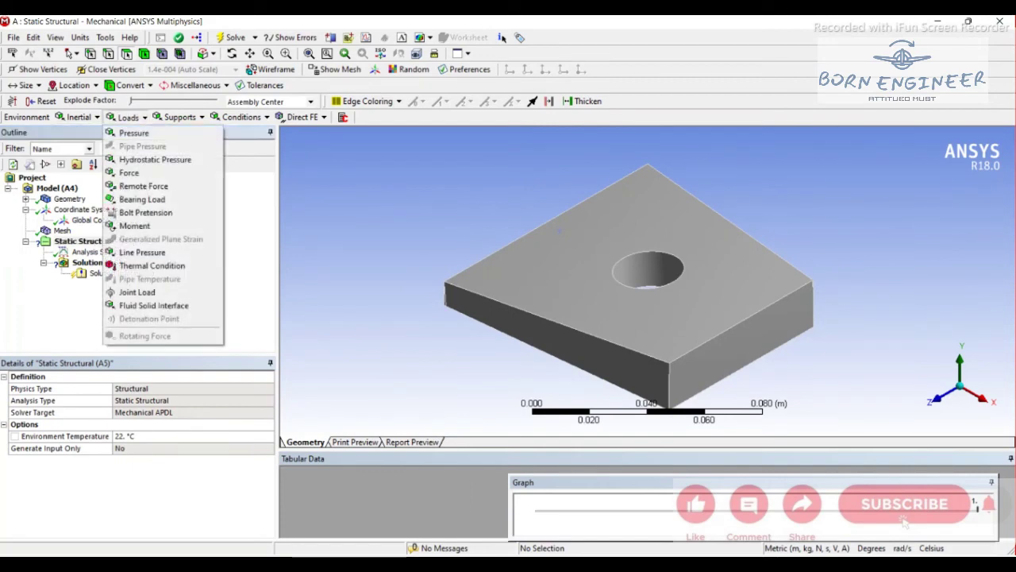
pyautogui.click(131, 173)
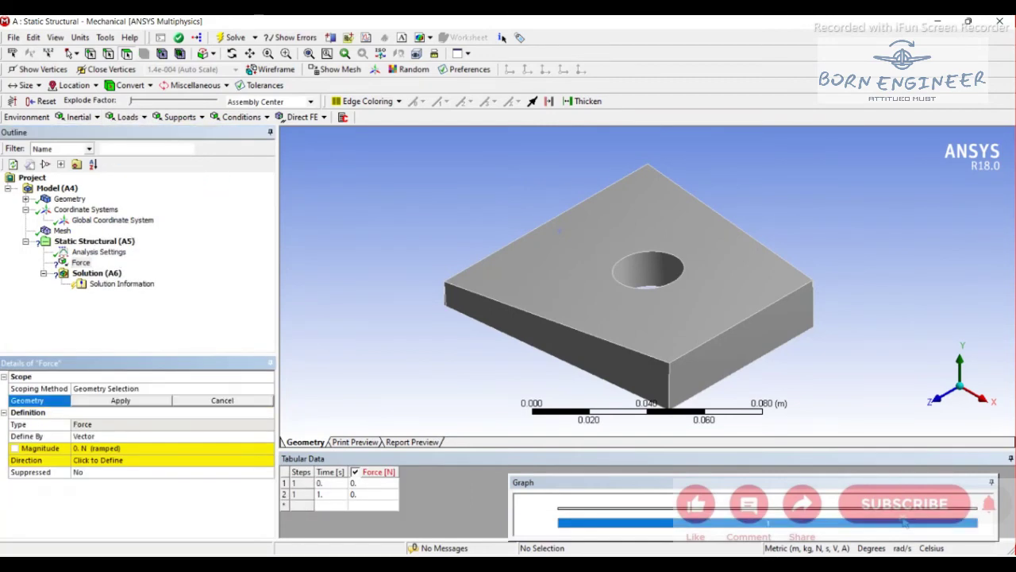
pyautogui.click(561, 283)
pyautogui.press('Return')
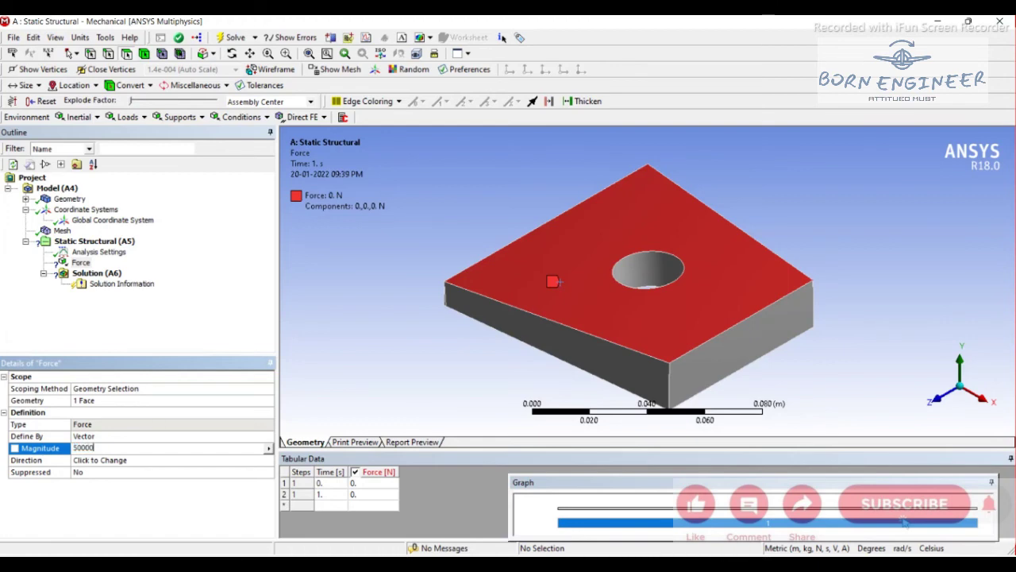
pyautogui.press('Return')
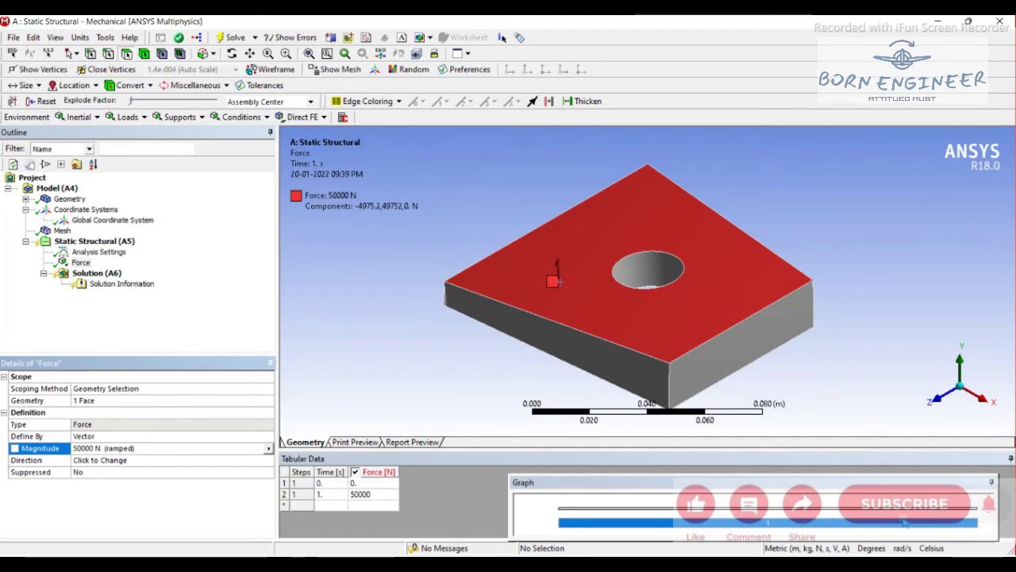
# - Orient the force by the top face and flip it to point downward
pyautogui.click(99, 460)
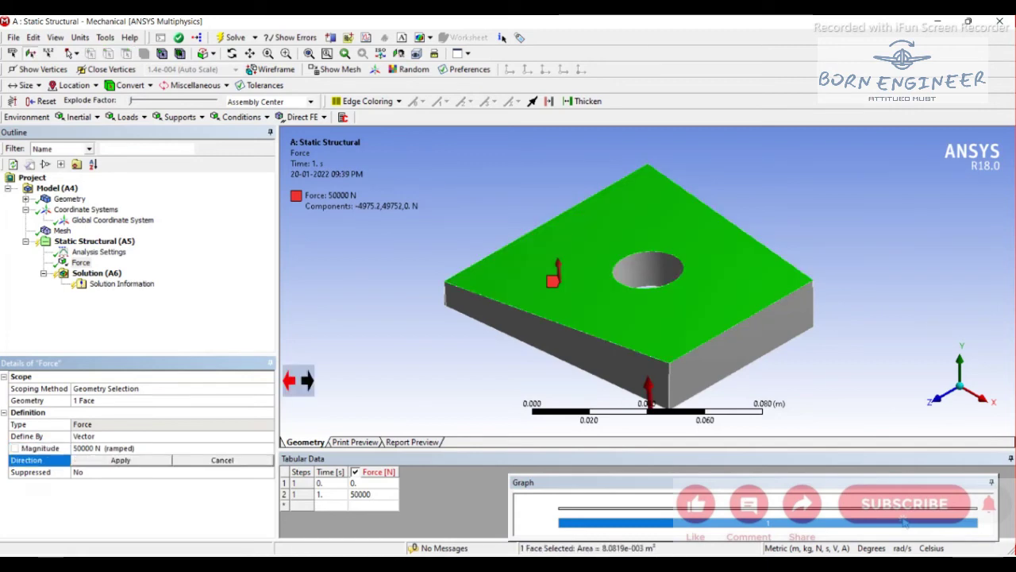
pyautogui.press('Escape')
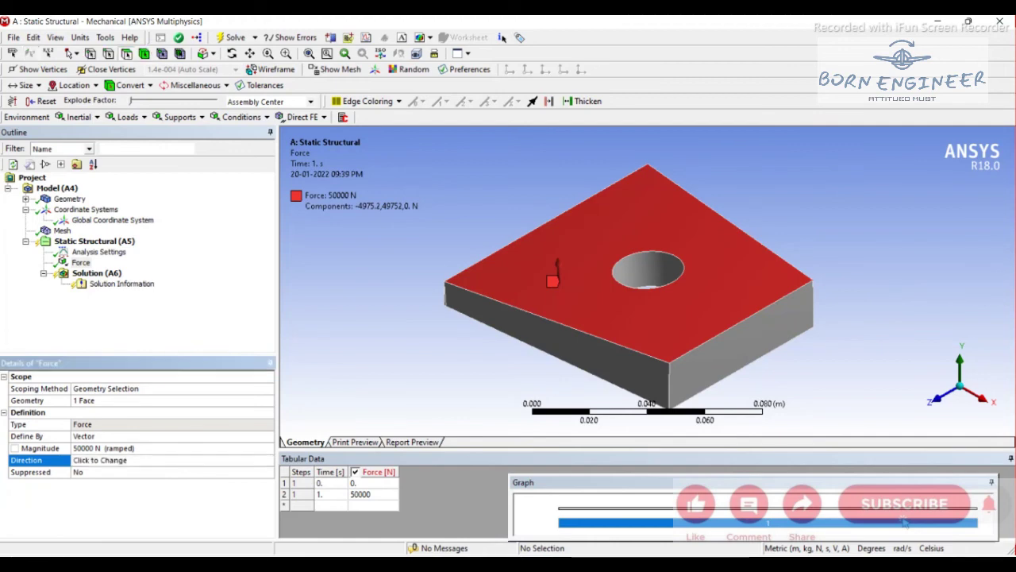
pyautogui.click(627, 230)
pyautogui.click(307, 381)
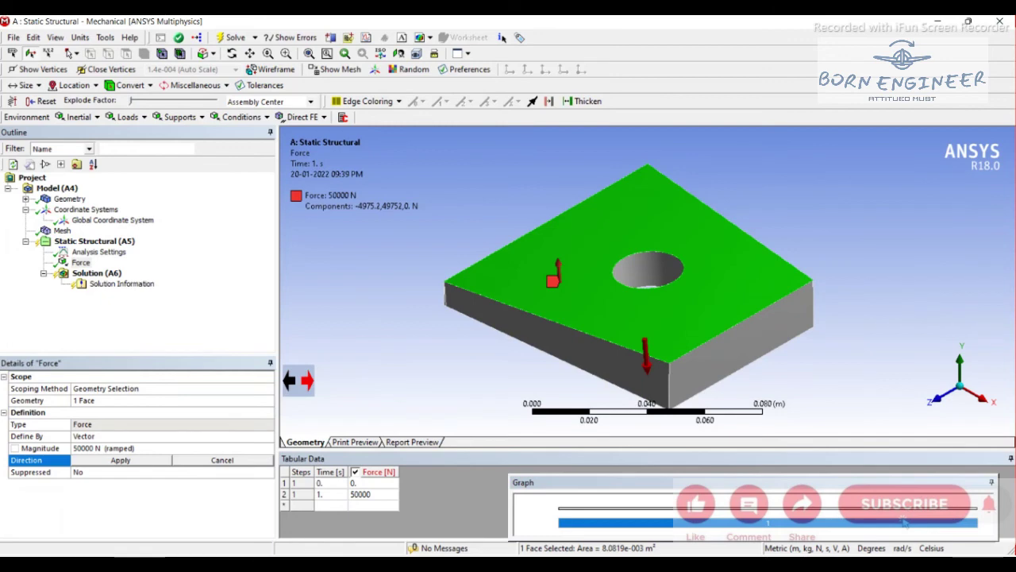
pyautogui.click(121, 460)
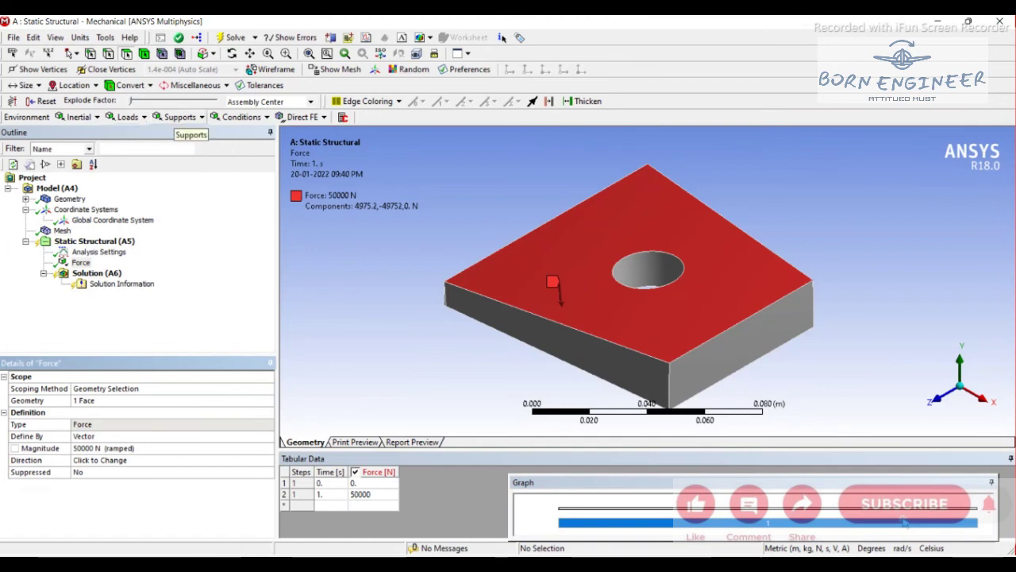
# - Add a Fixed Support on the plate's right side face
pyautogui.click(175, 117)
pyautogui.click(191, 133)
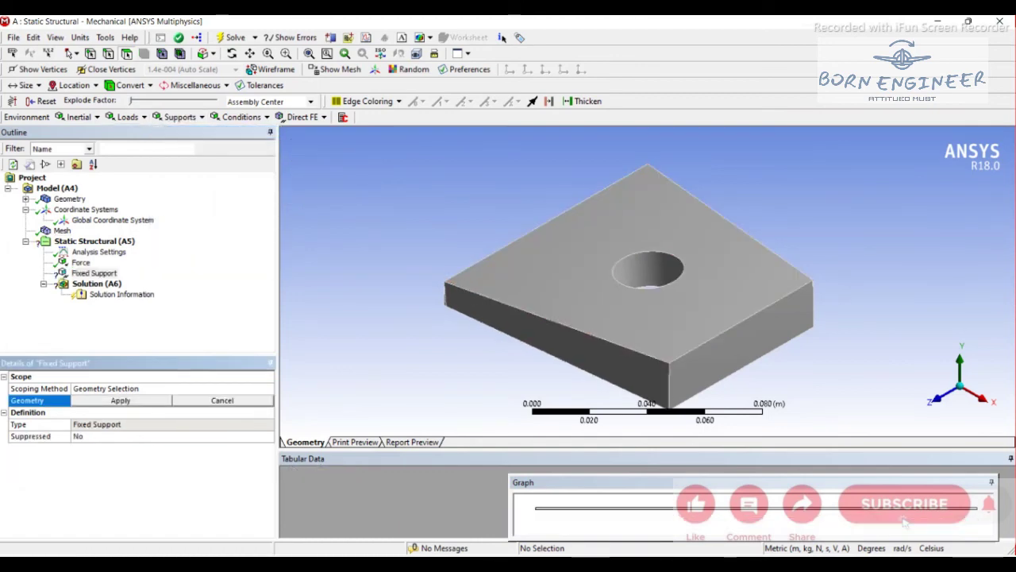
pyautogui.click(724, 341)
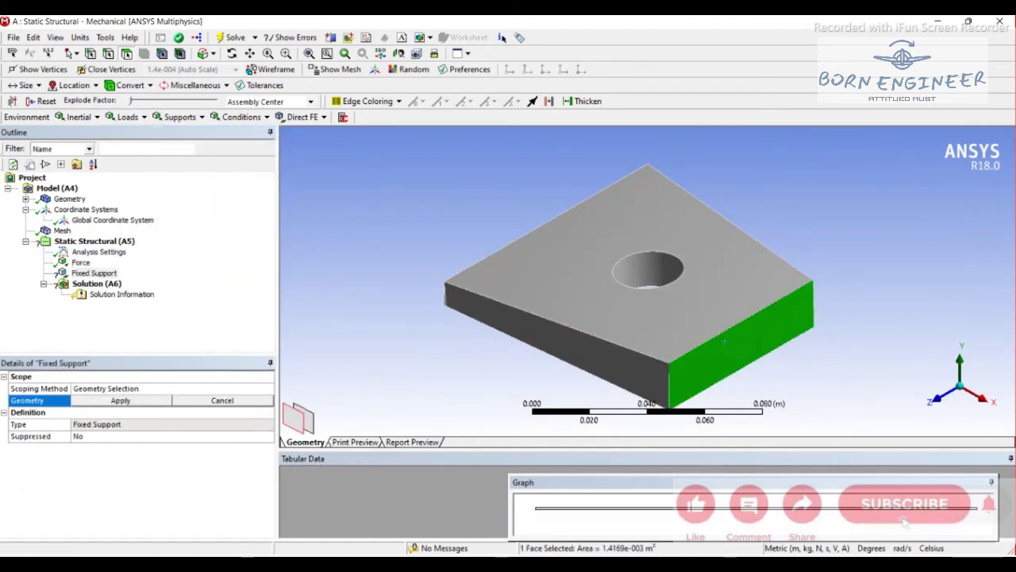
pyautogui.click(120, 400)
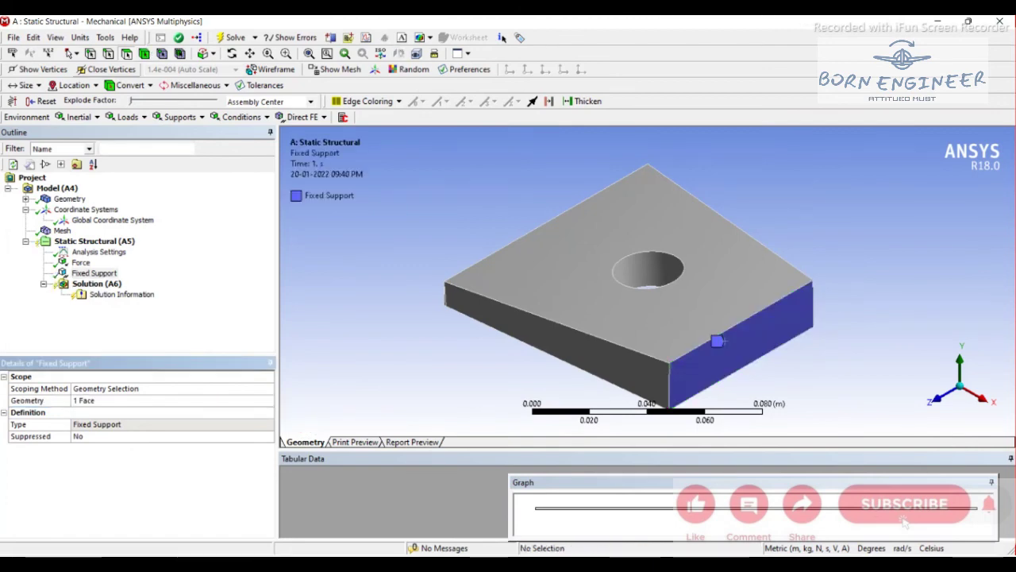
# - Add Total Deformation, Equivalent Elastic Strain and Equivalent (von-Mises) Stress results under Solution
pyautogui.click(96, 284)
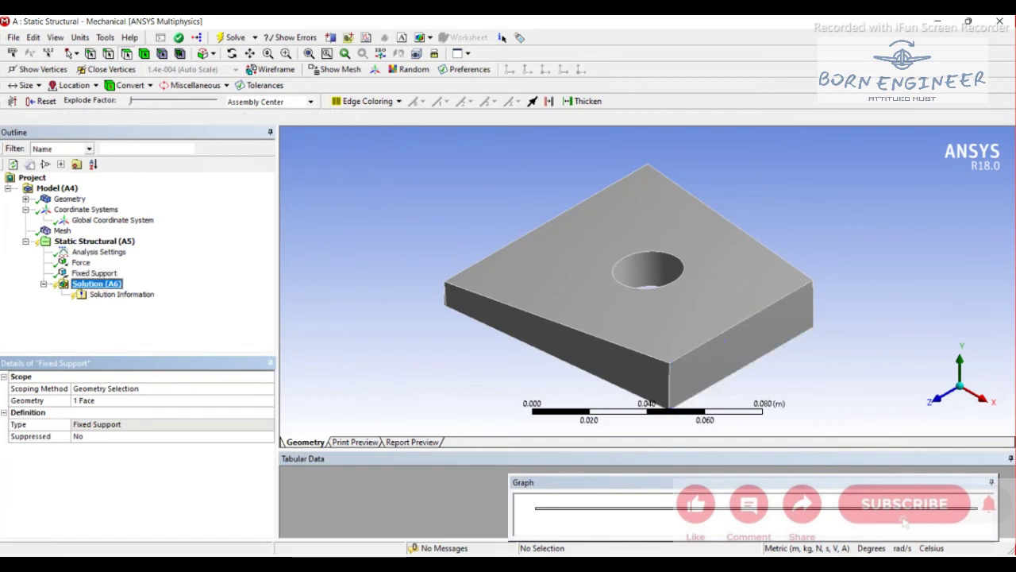
pyautogui.click(74, 117)
pyautogui.click(60, 133)
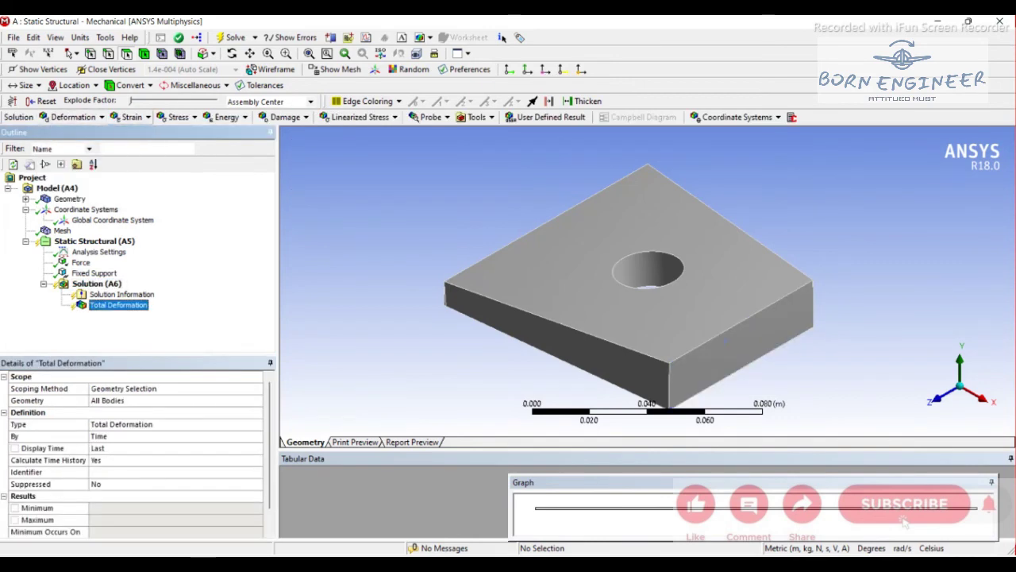
pyautogui.click(131, 117)
pyautogui.click(163, 133)
pyautogui.click(173, 116)
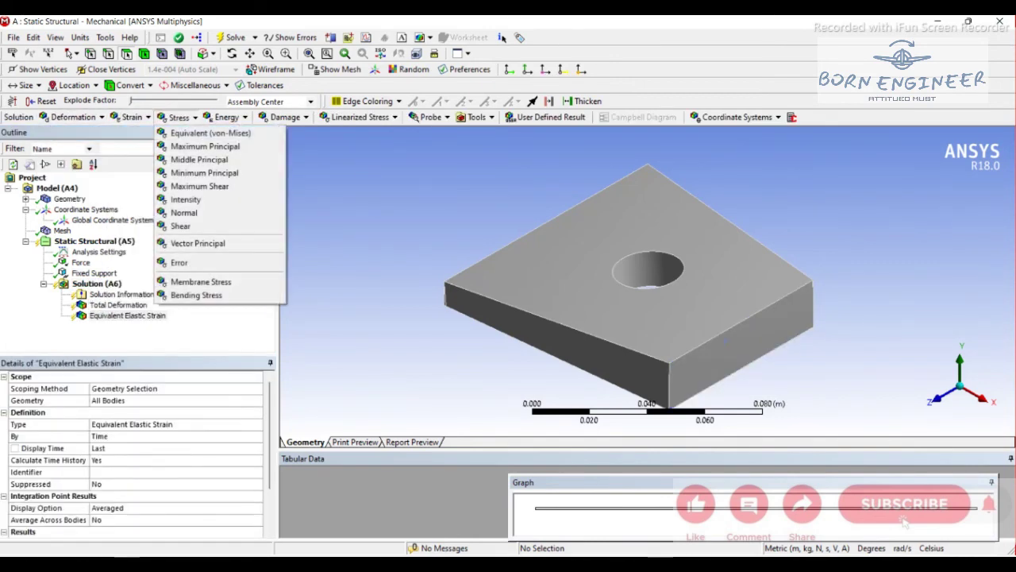
pyautogui.click(199, 132)
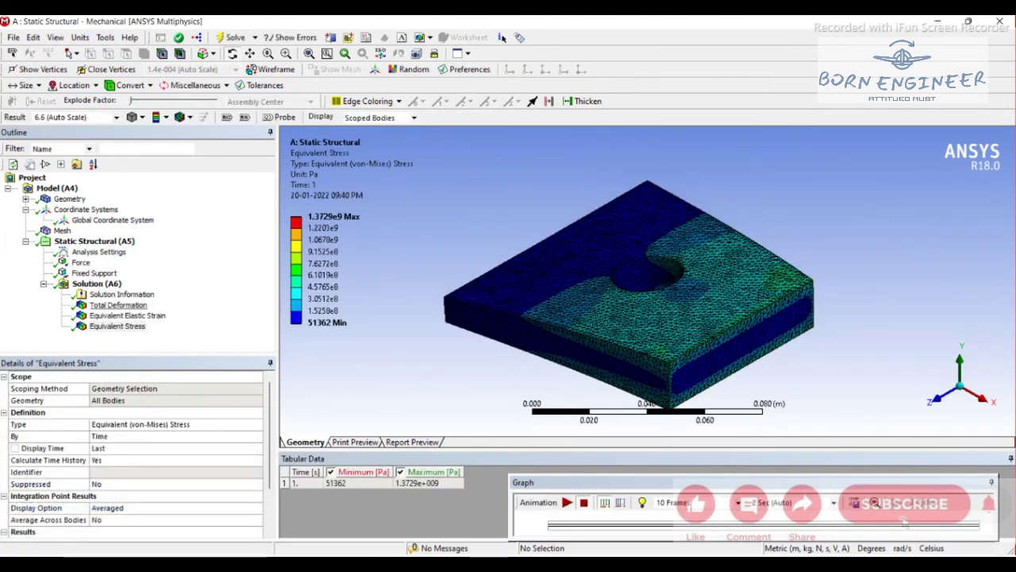
# - Animate the Total Deformation contour with No WireFrame mesh edges, peaking at 0.001086 m
pyautogui.click(118, 305)
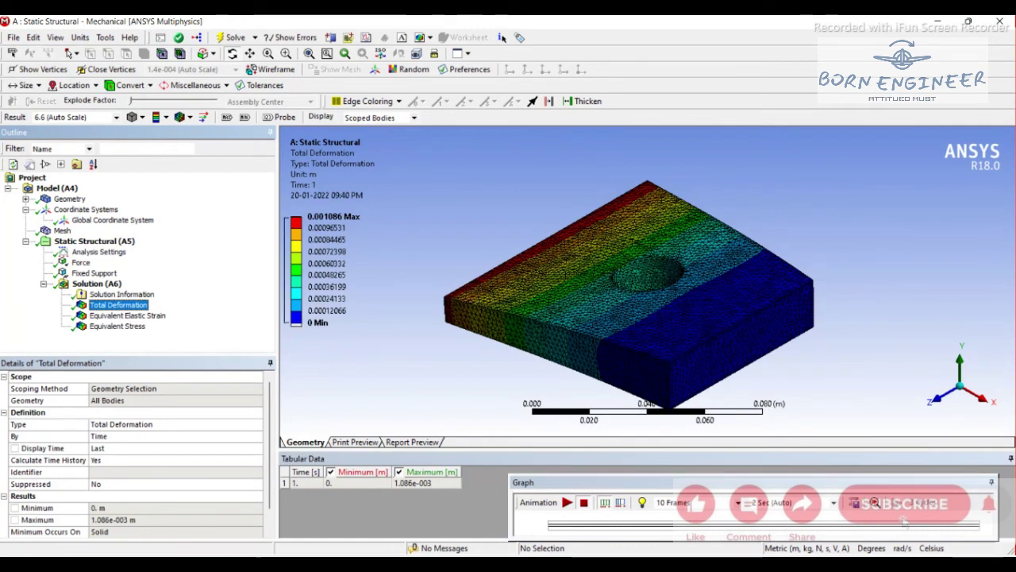
pyautogui.click(182, 117)
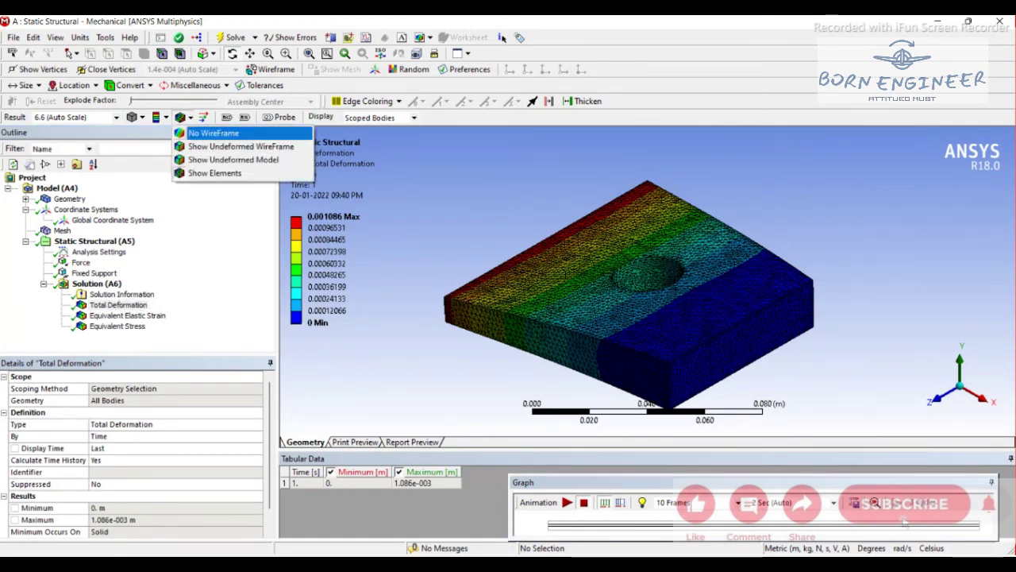
pyautogui.click(212, 132)
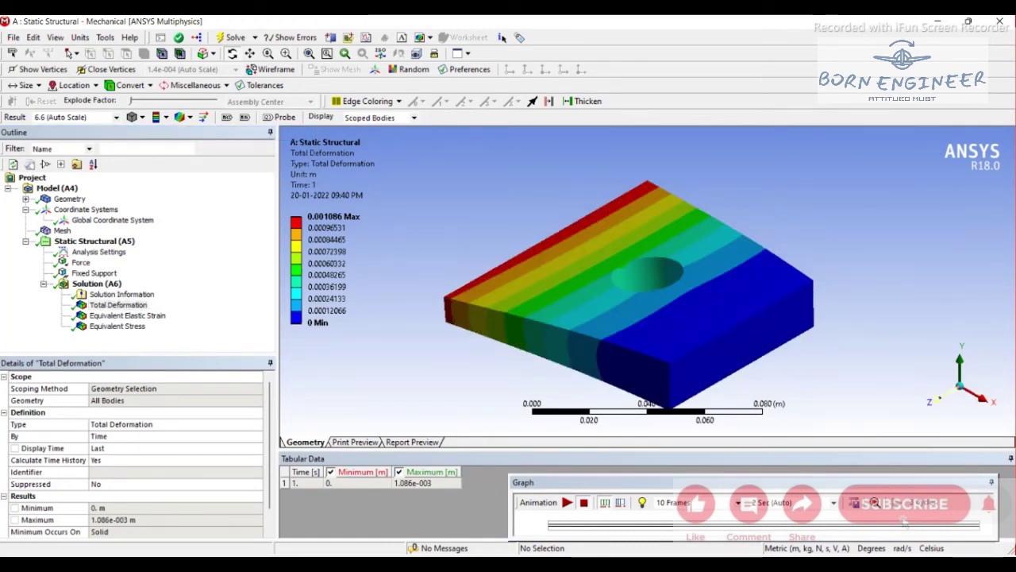
pyautogui.click(135, 117)
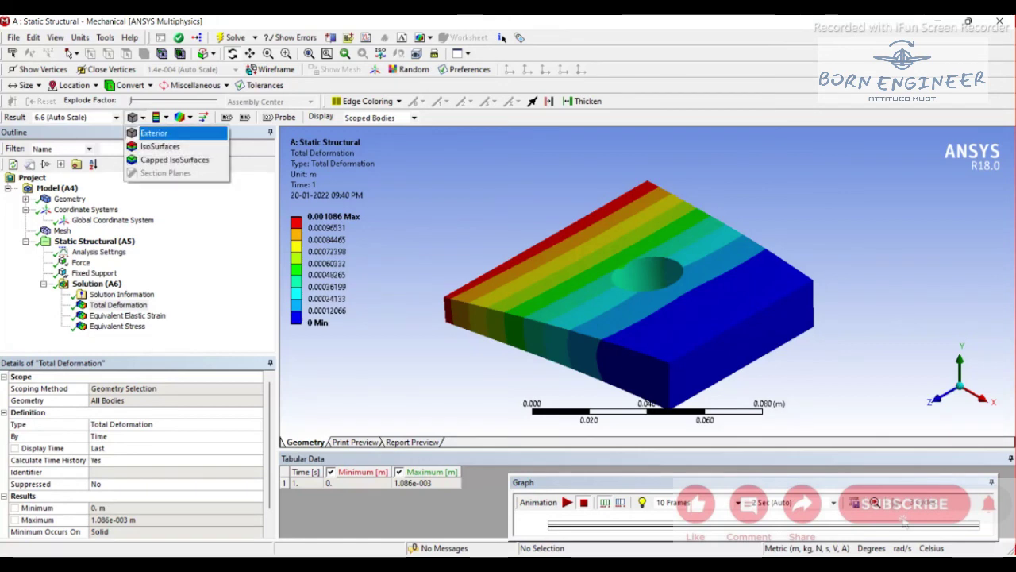
pyautogui.click(135, 116)
pyautogui.click(165, 117)
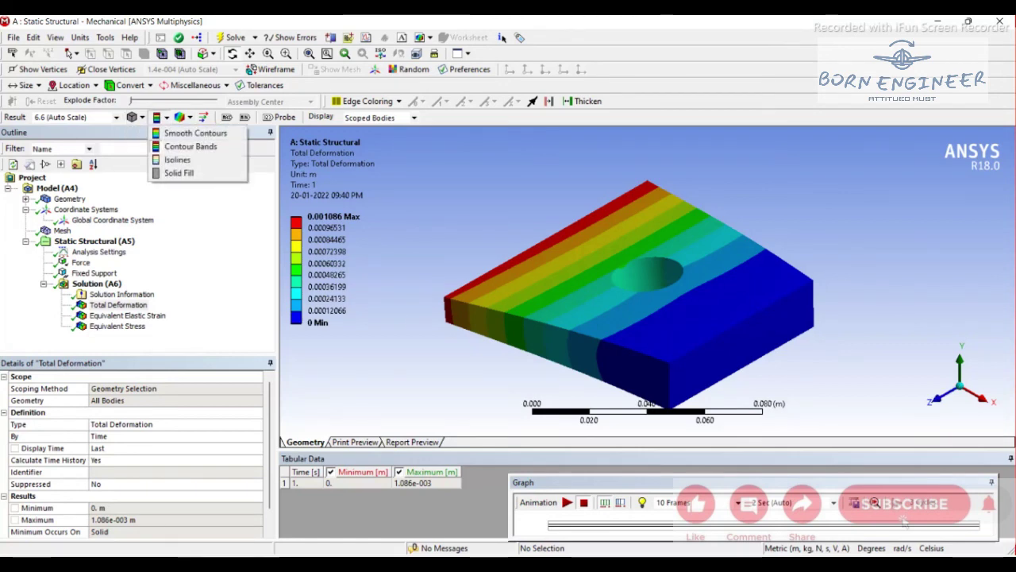
pyautogui.click(118, 305)
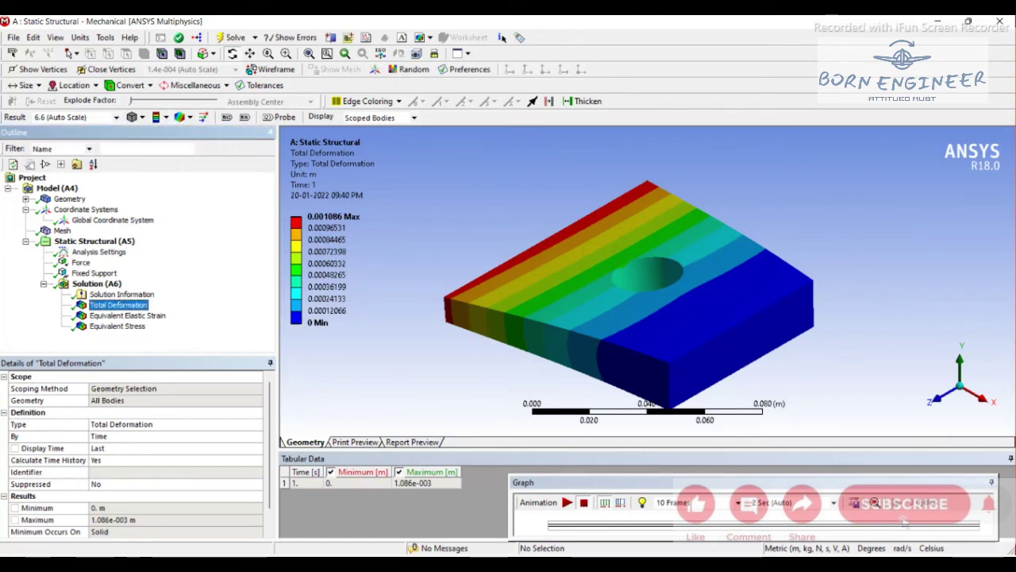
pyautogui.click(903, 521)
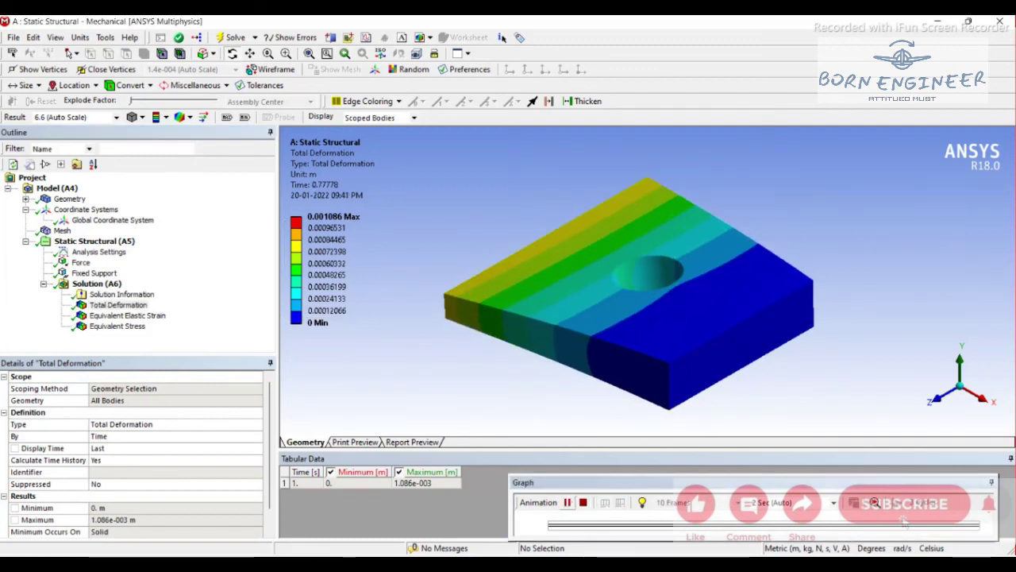
# - Animate the Equivalent Elastic Strain (max 0.0068643) and then the Equivalent von-Mises Stress contours
pyautogui.click(127, 315)
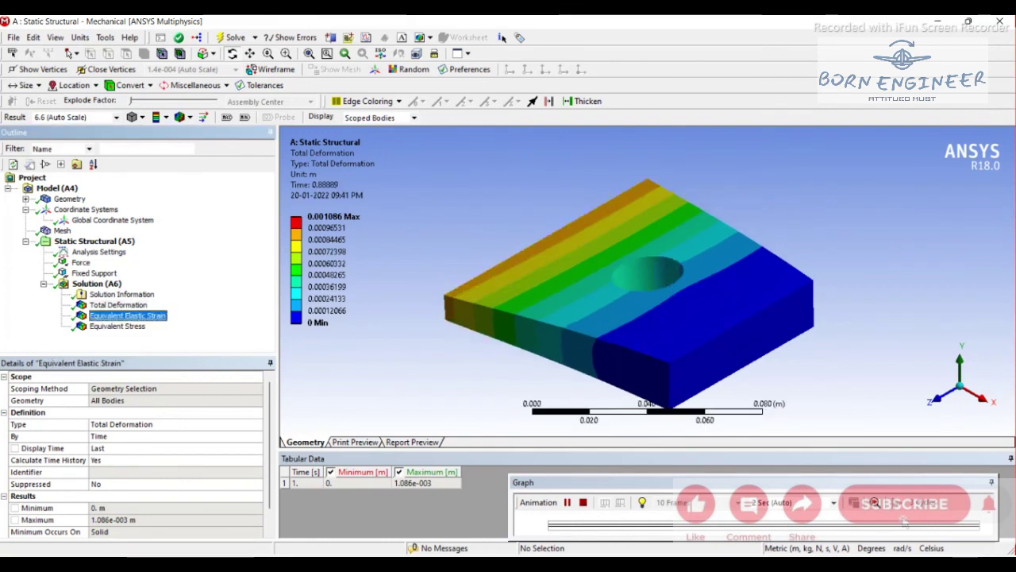
pyautogui.click(904, 521)
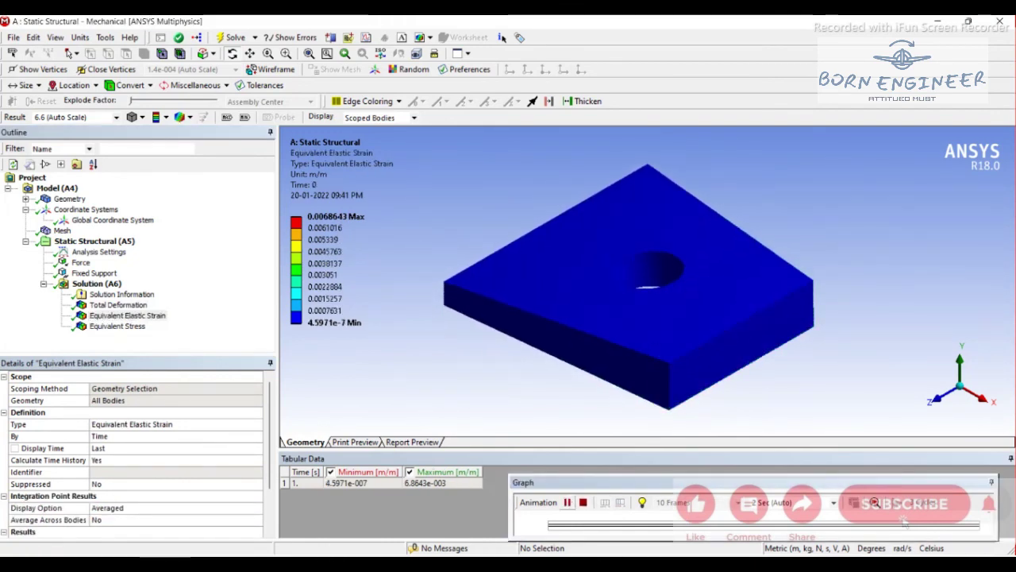
pyautogui.click(118, 326)
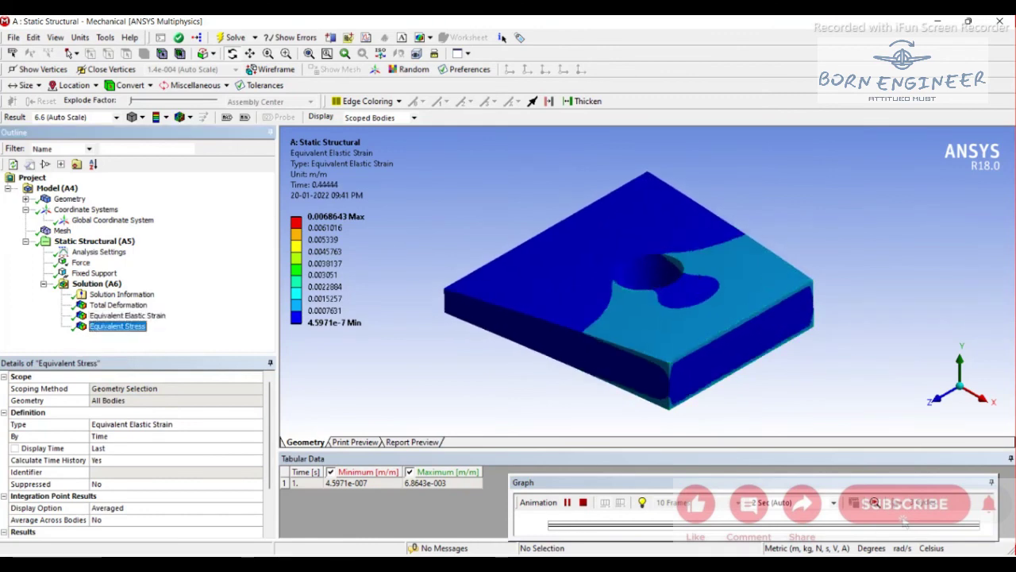
pyautogui.click(903, 522)
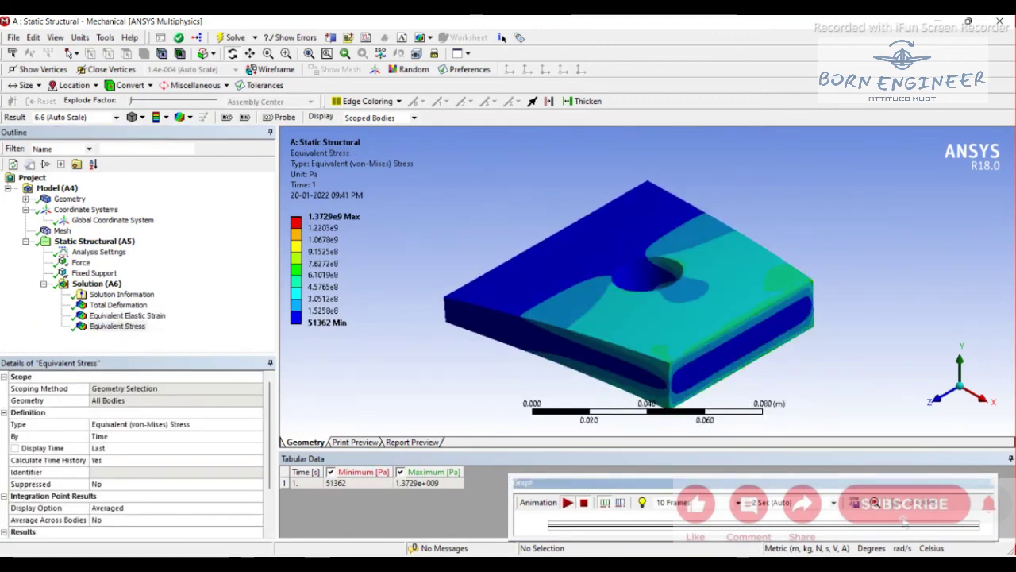
pyautogui.click(568, 502)
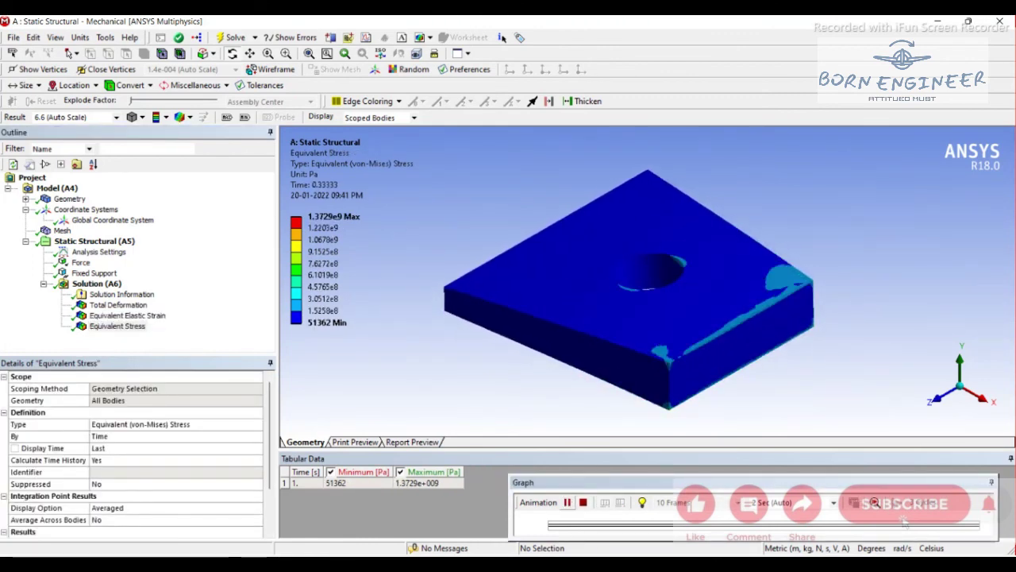